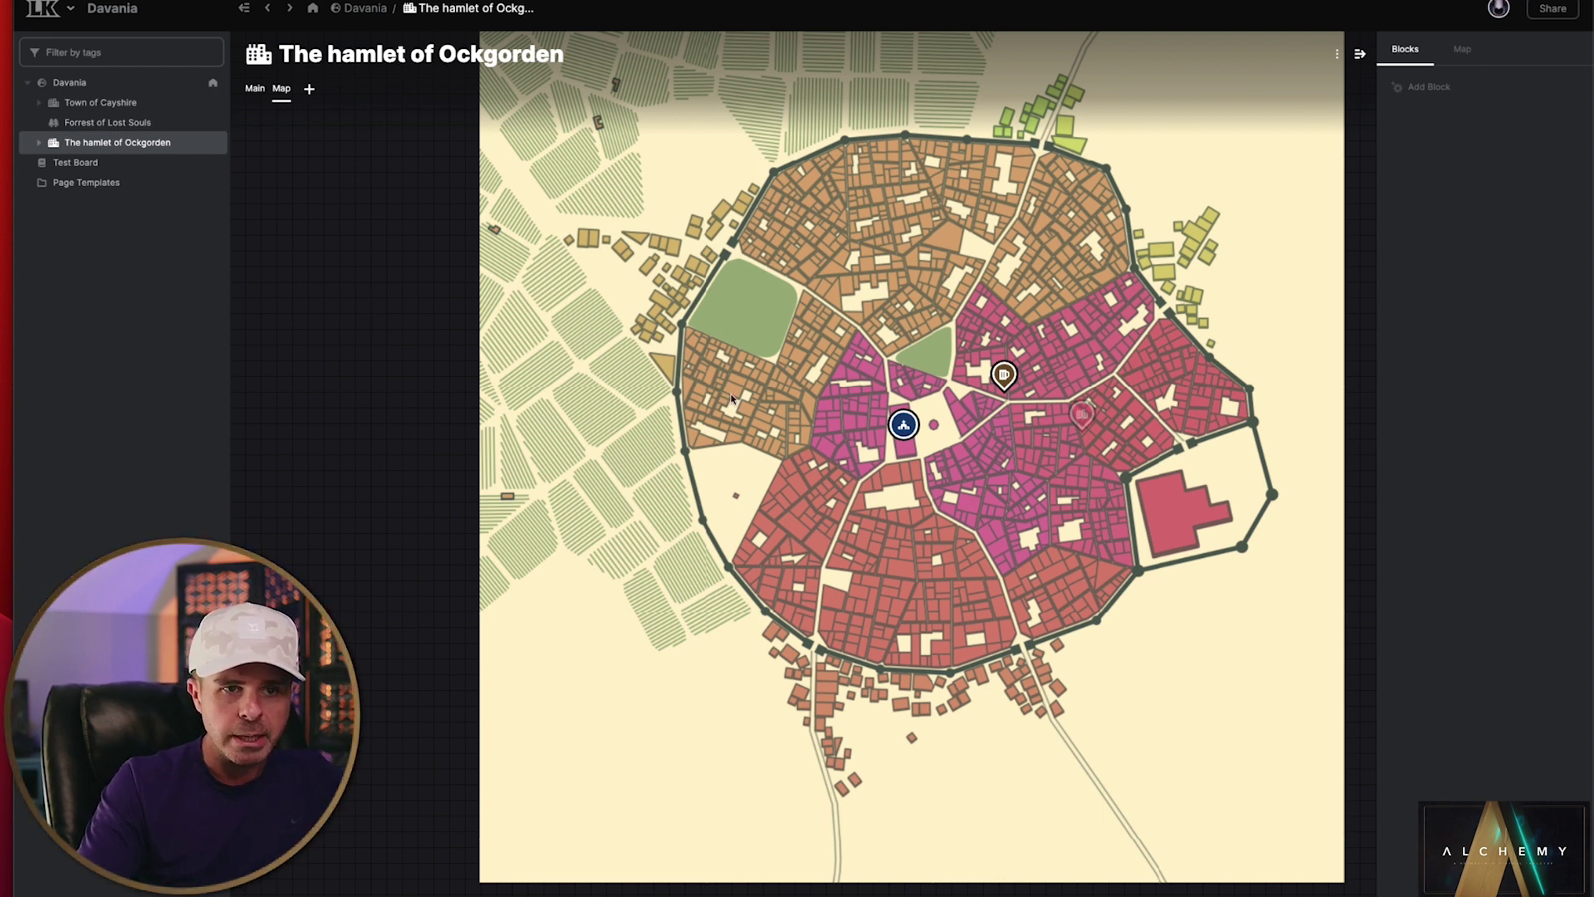
Step: Try hiding The Minotaur and Butcher's pin on the Ockgorden map and switch its hiding back off
drag(691, 271, 617, 303)
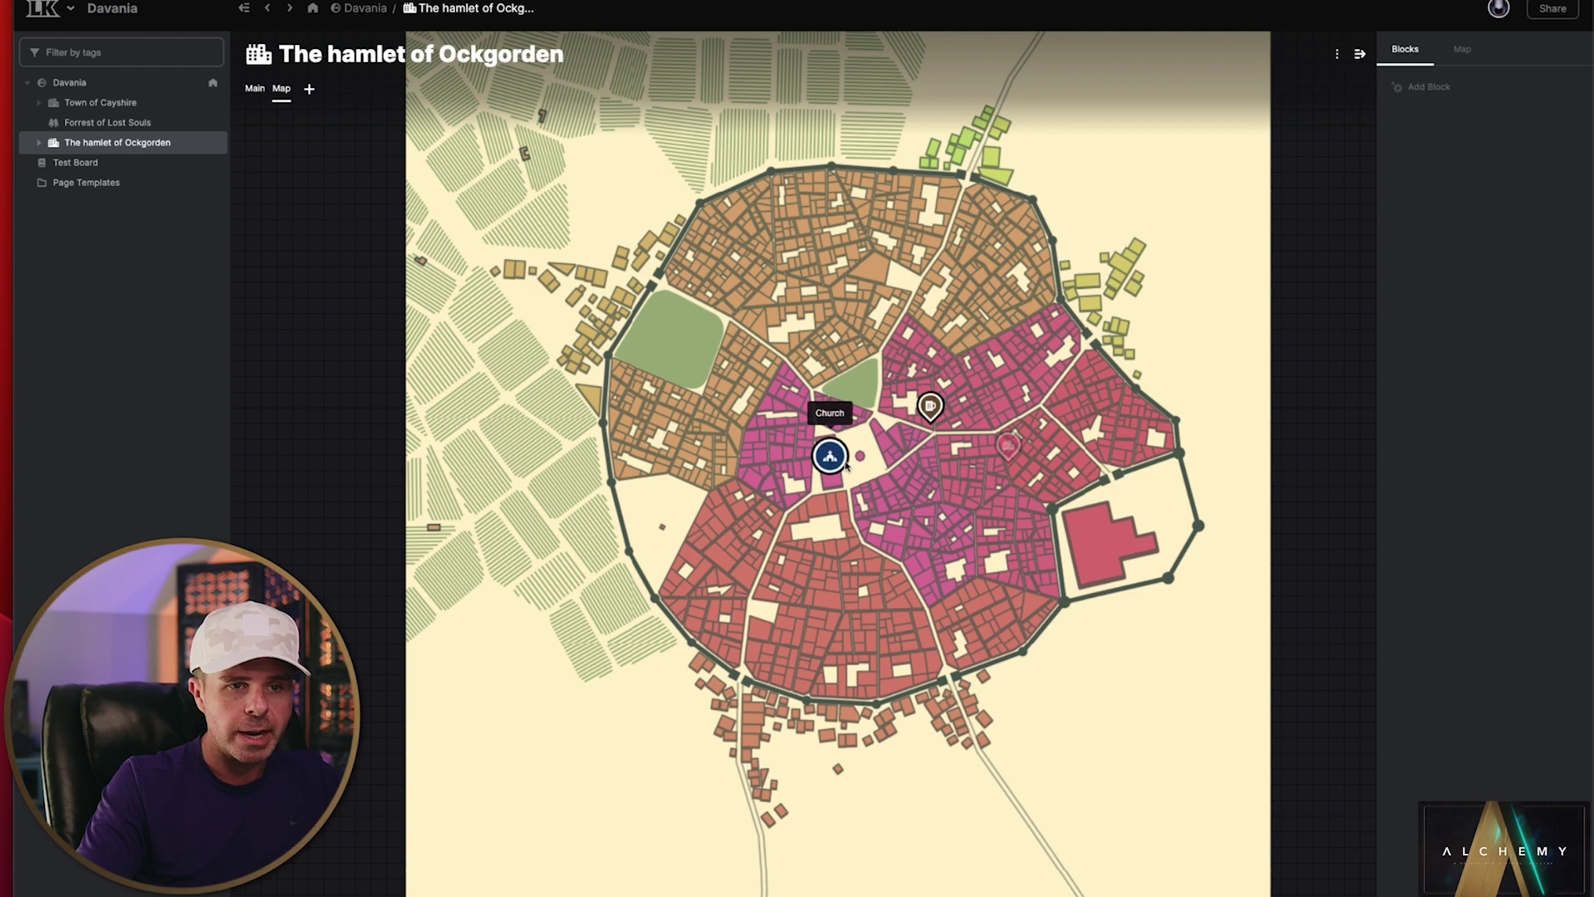
right_click(927, 419)
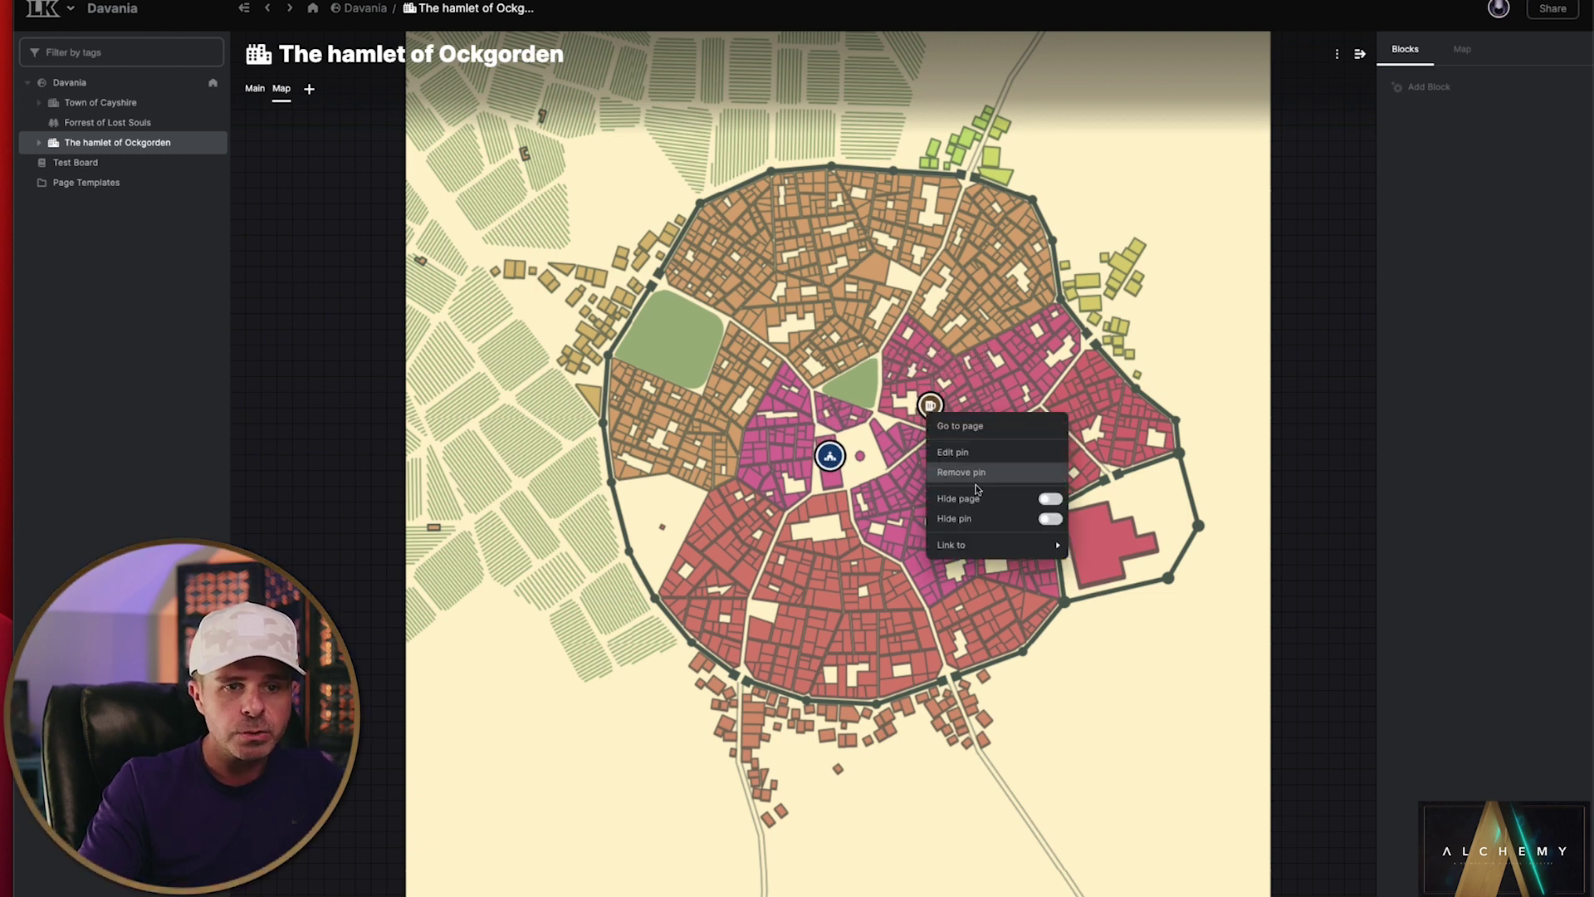
click(999, 519)
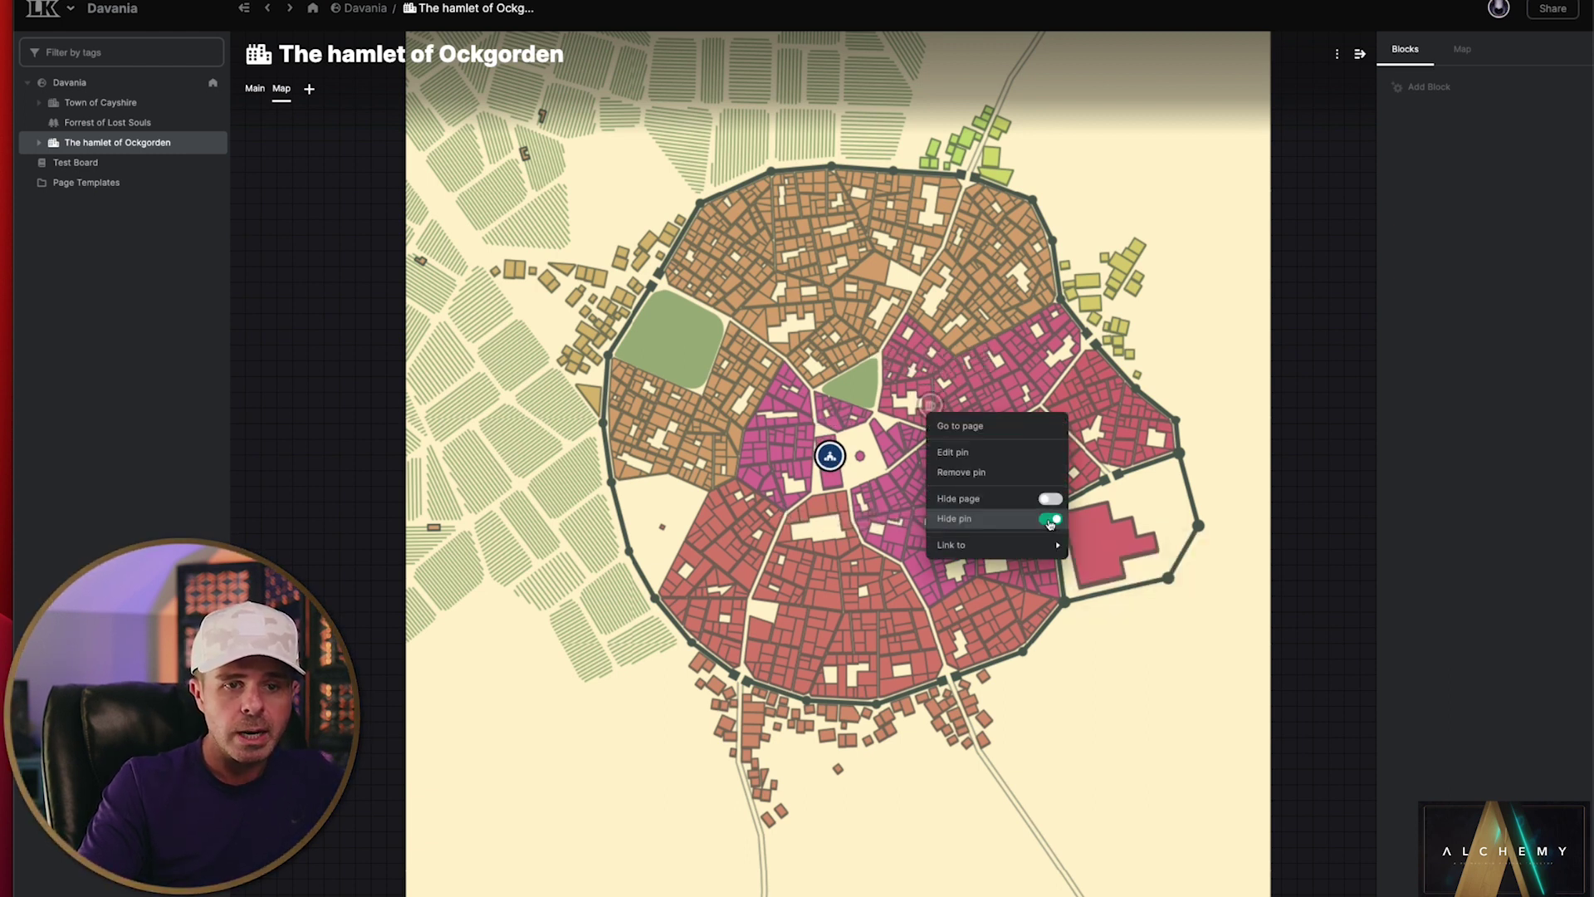
click(1050, 518)
click(863, 409)
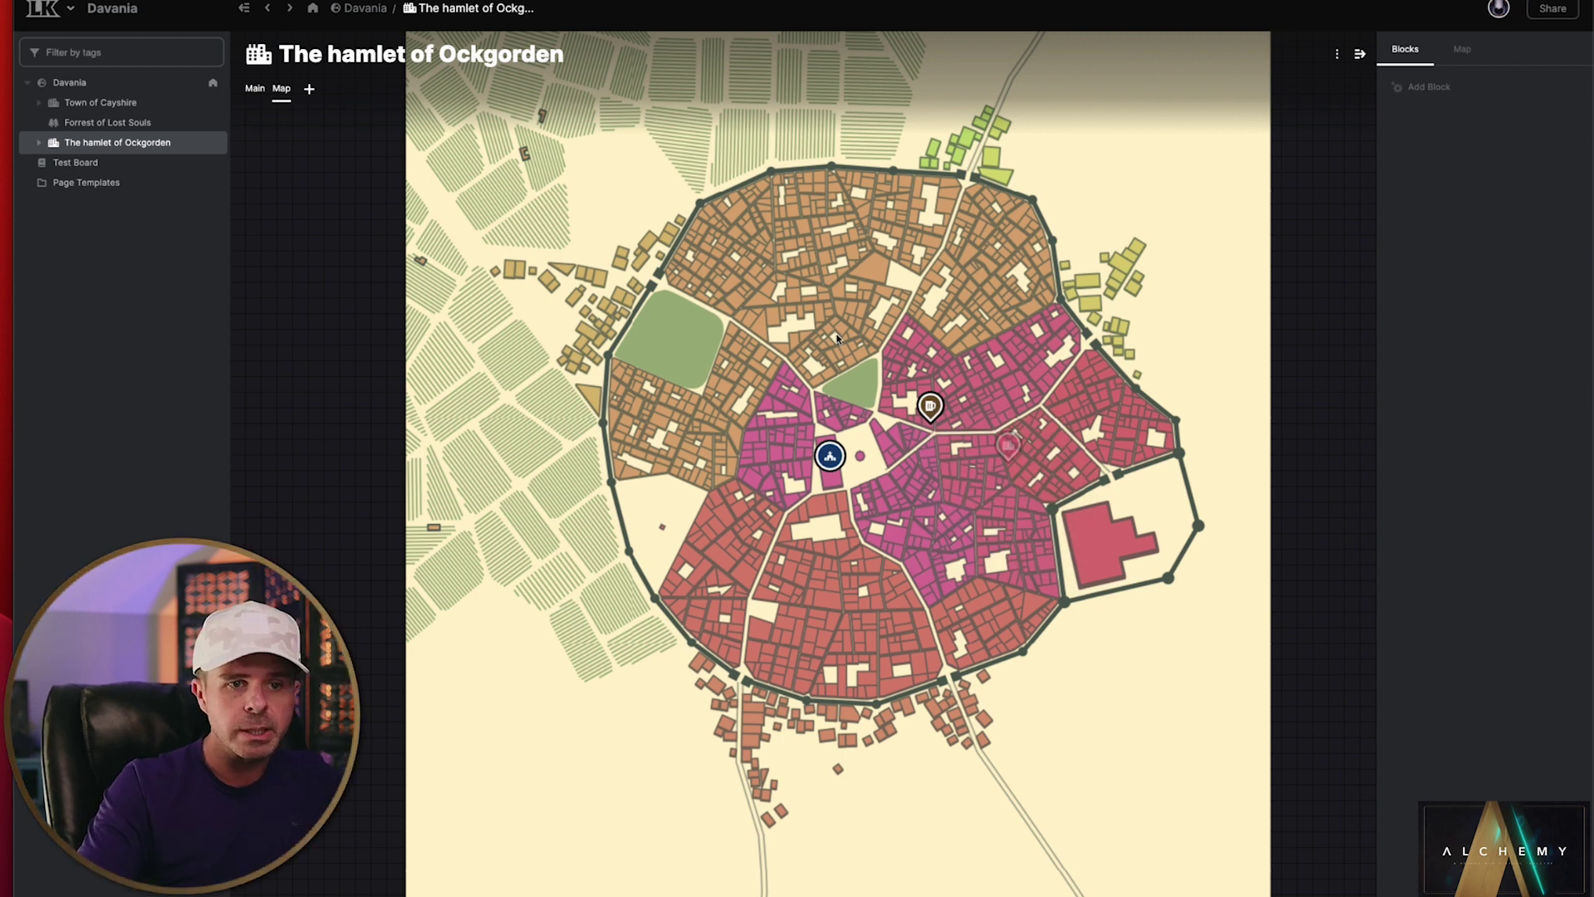
Step: Hide the tavern pin on the hamlet map so that only admins can see it
right_click(924, 406)
click(1048, 505)
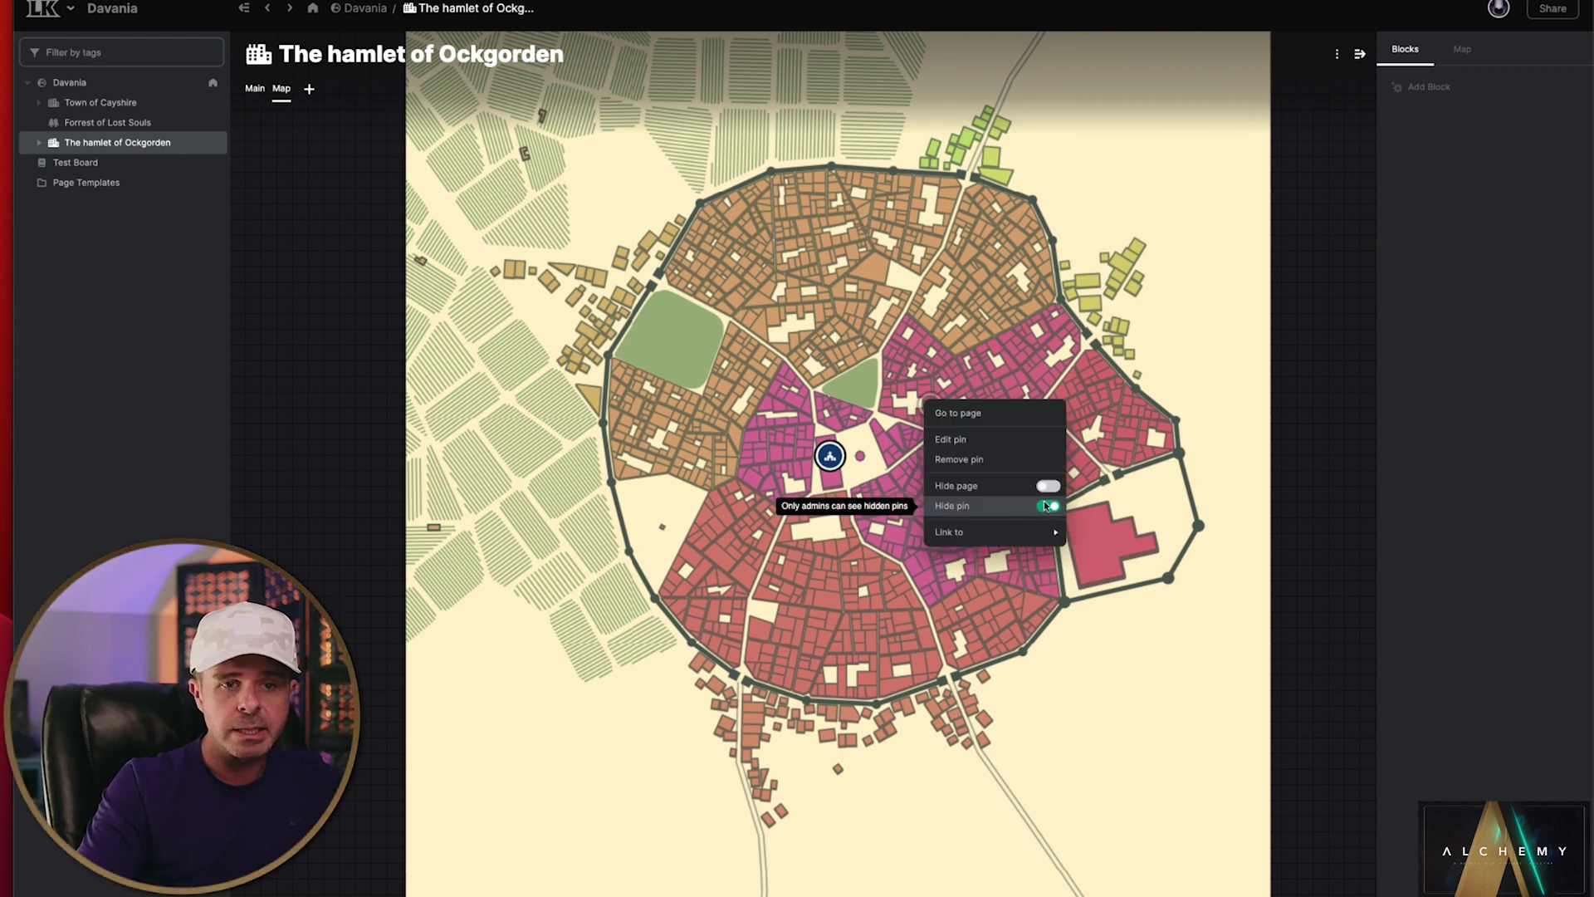
click(952, 401)
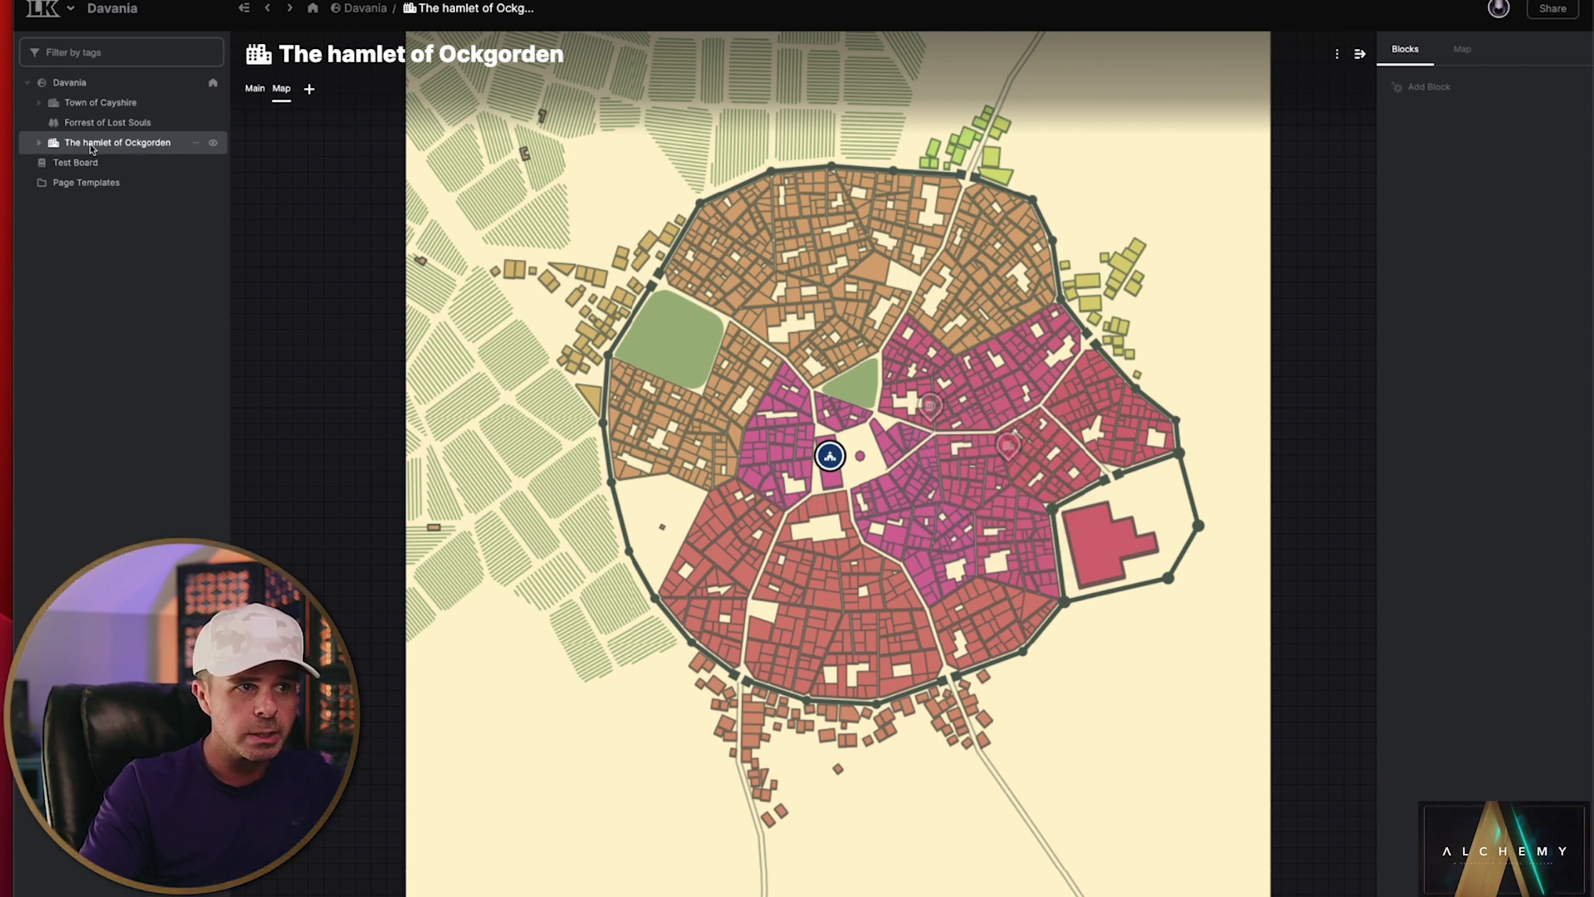
Step: Make the hidden tavern pin visible again on the hamlet map
right_click(929, 405)
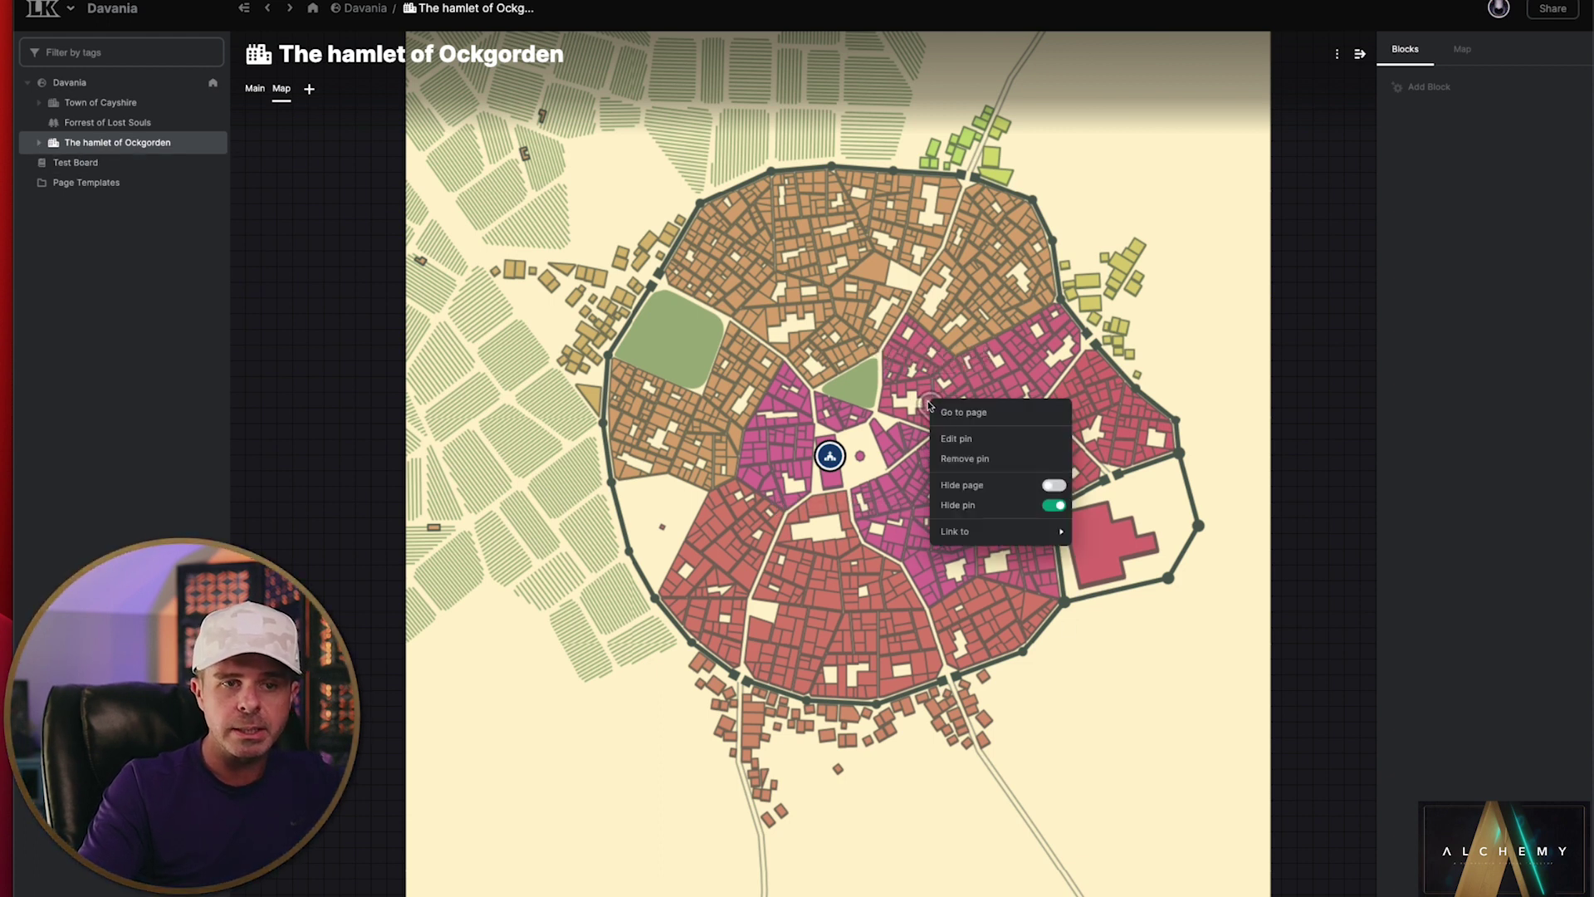
click(1054, 504)
click(931, 404)
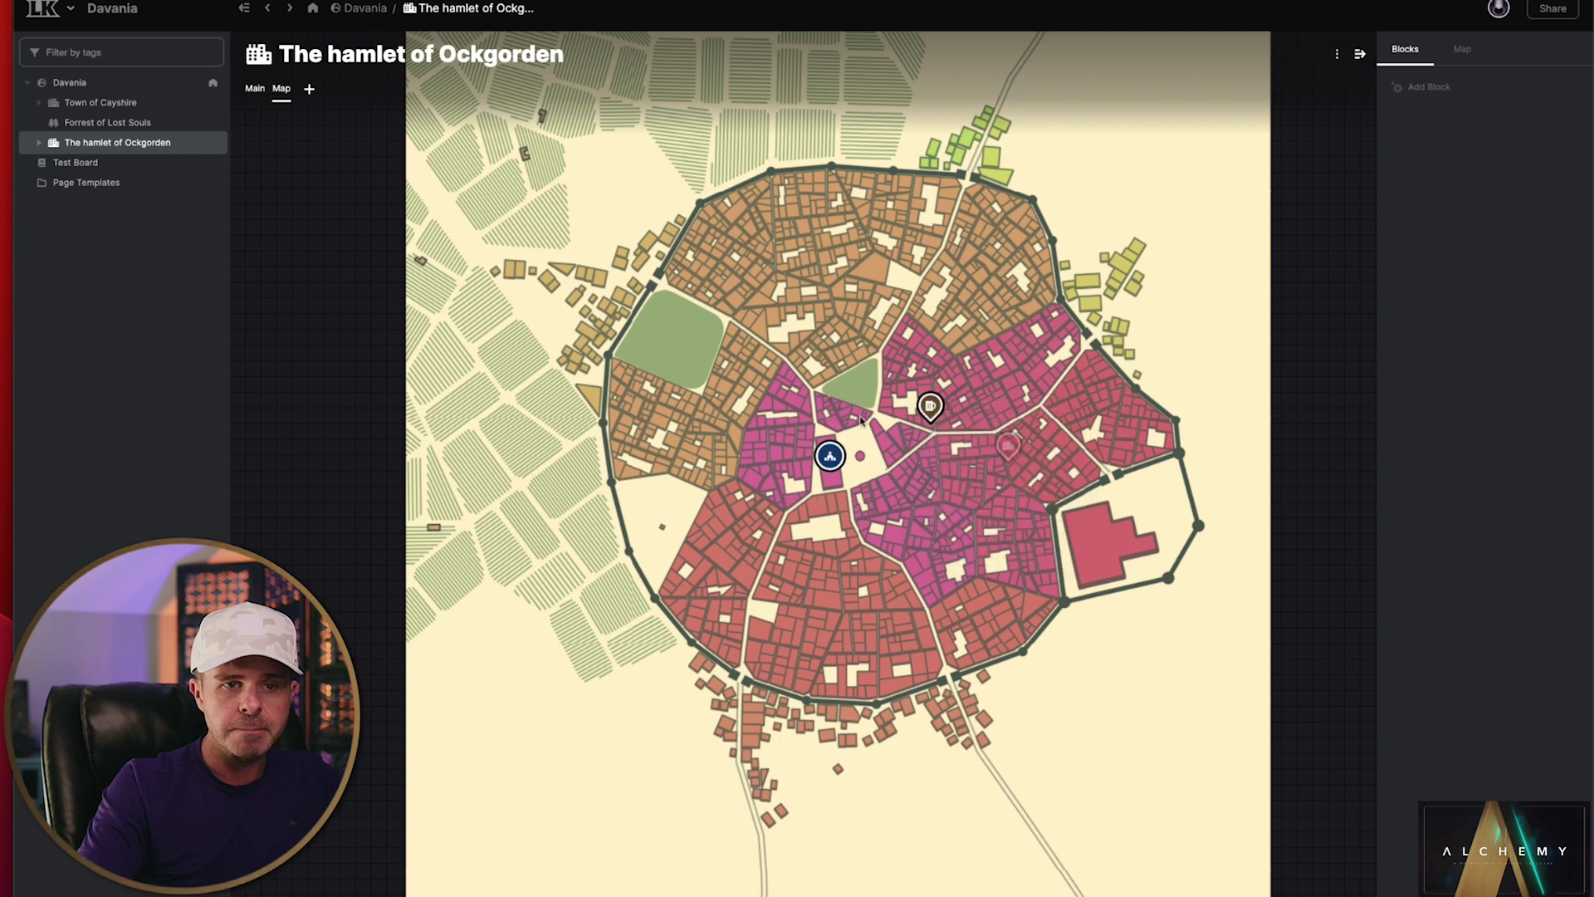
Step: View The Minotaur and Butcher's page from its map pin, look through its food menu, and close the page
click(932, 404)
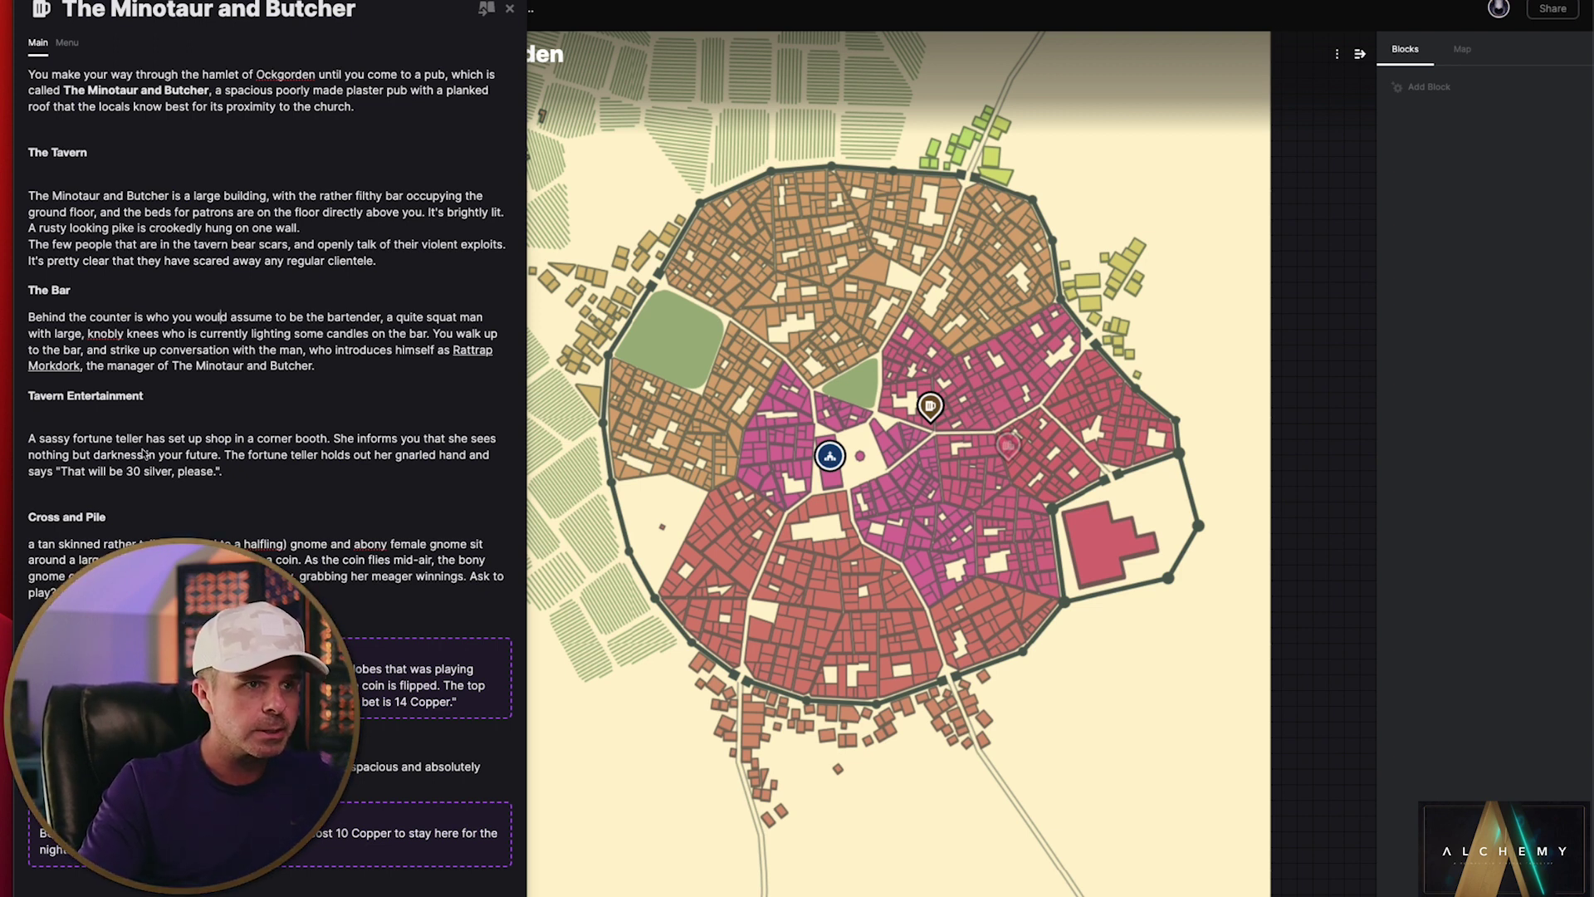
click(67, 43)
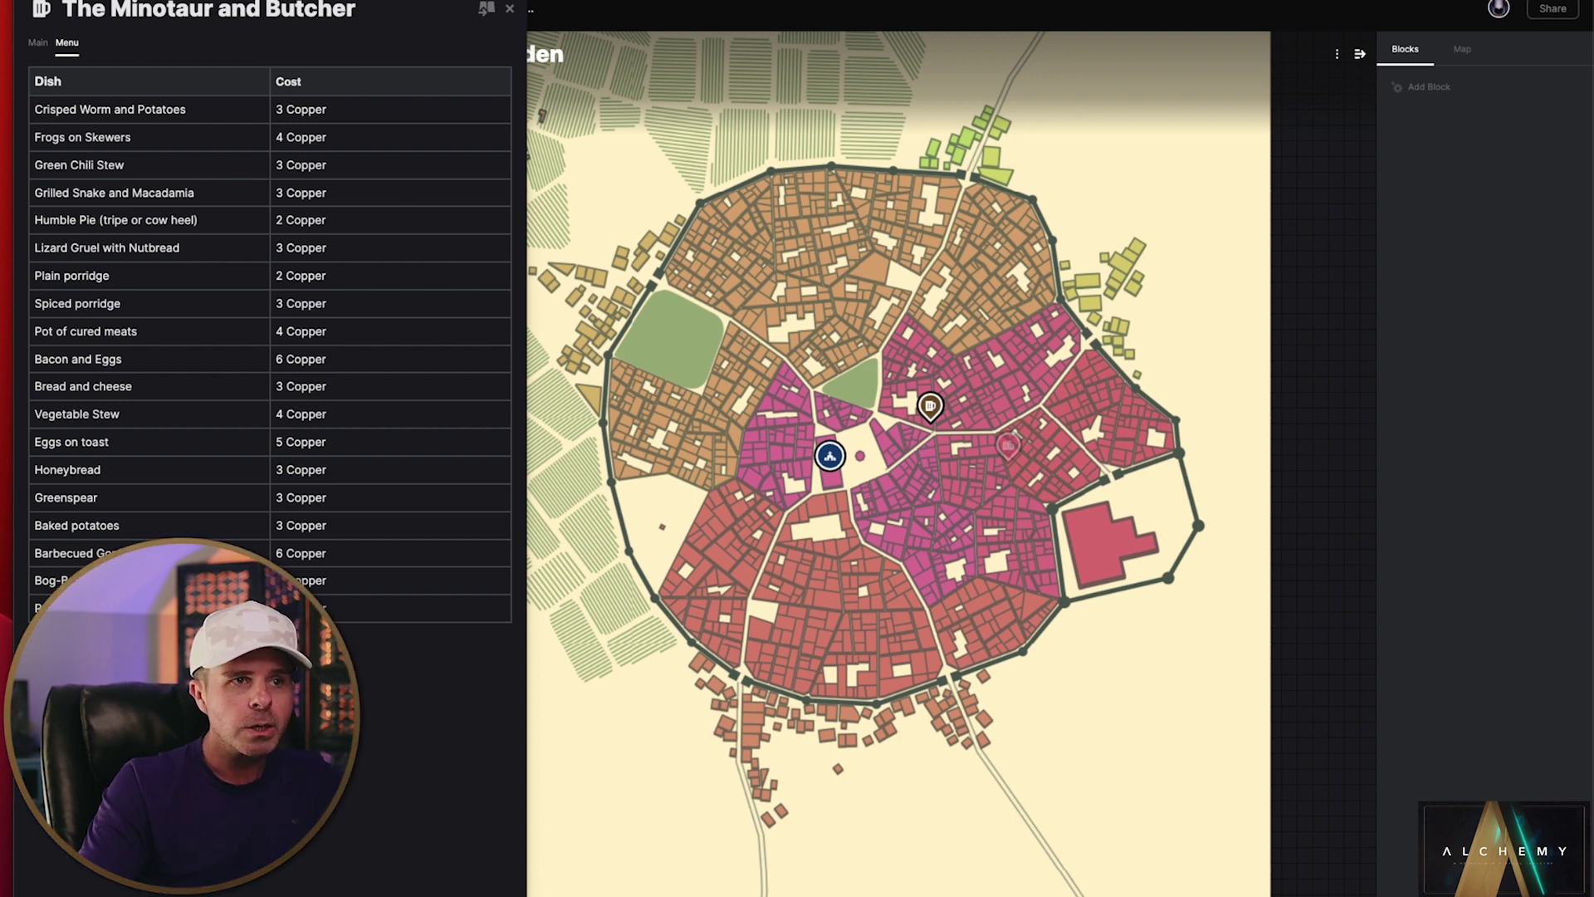
click(512, 9)
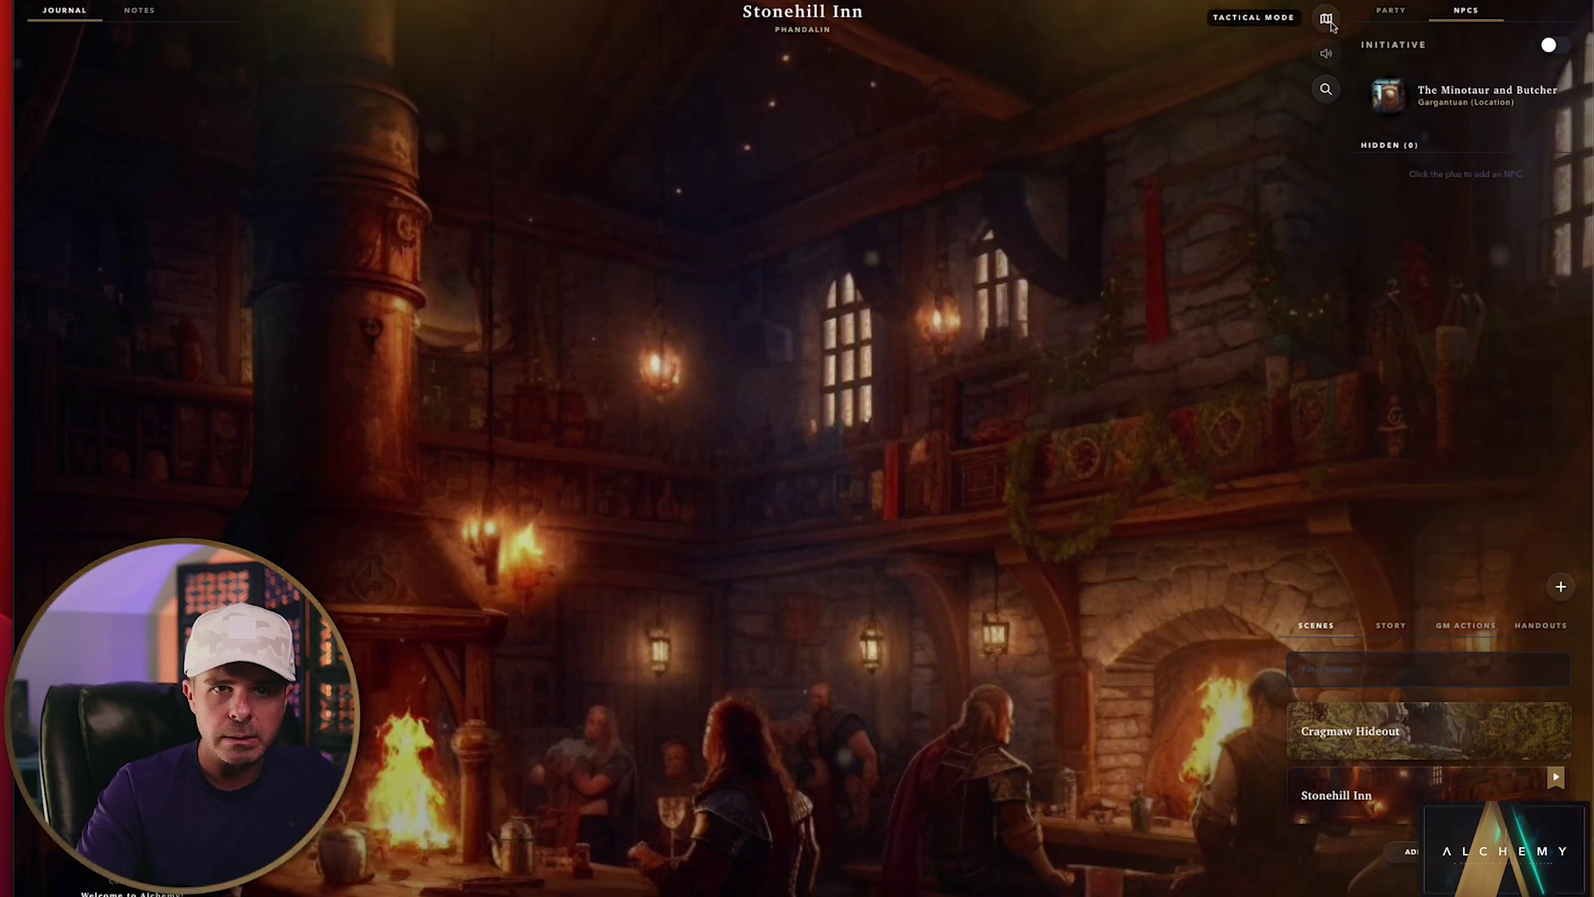
Step: Switch to Alchemy and enter Tactical Mode in the Stonehill Inn scene to show the city map
click(1329, 20)
scroll(672, 399, down, 1)
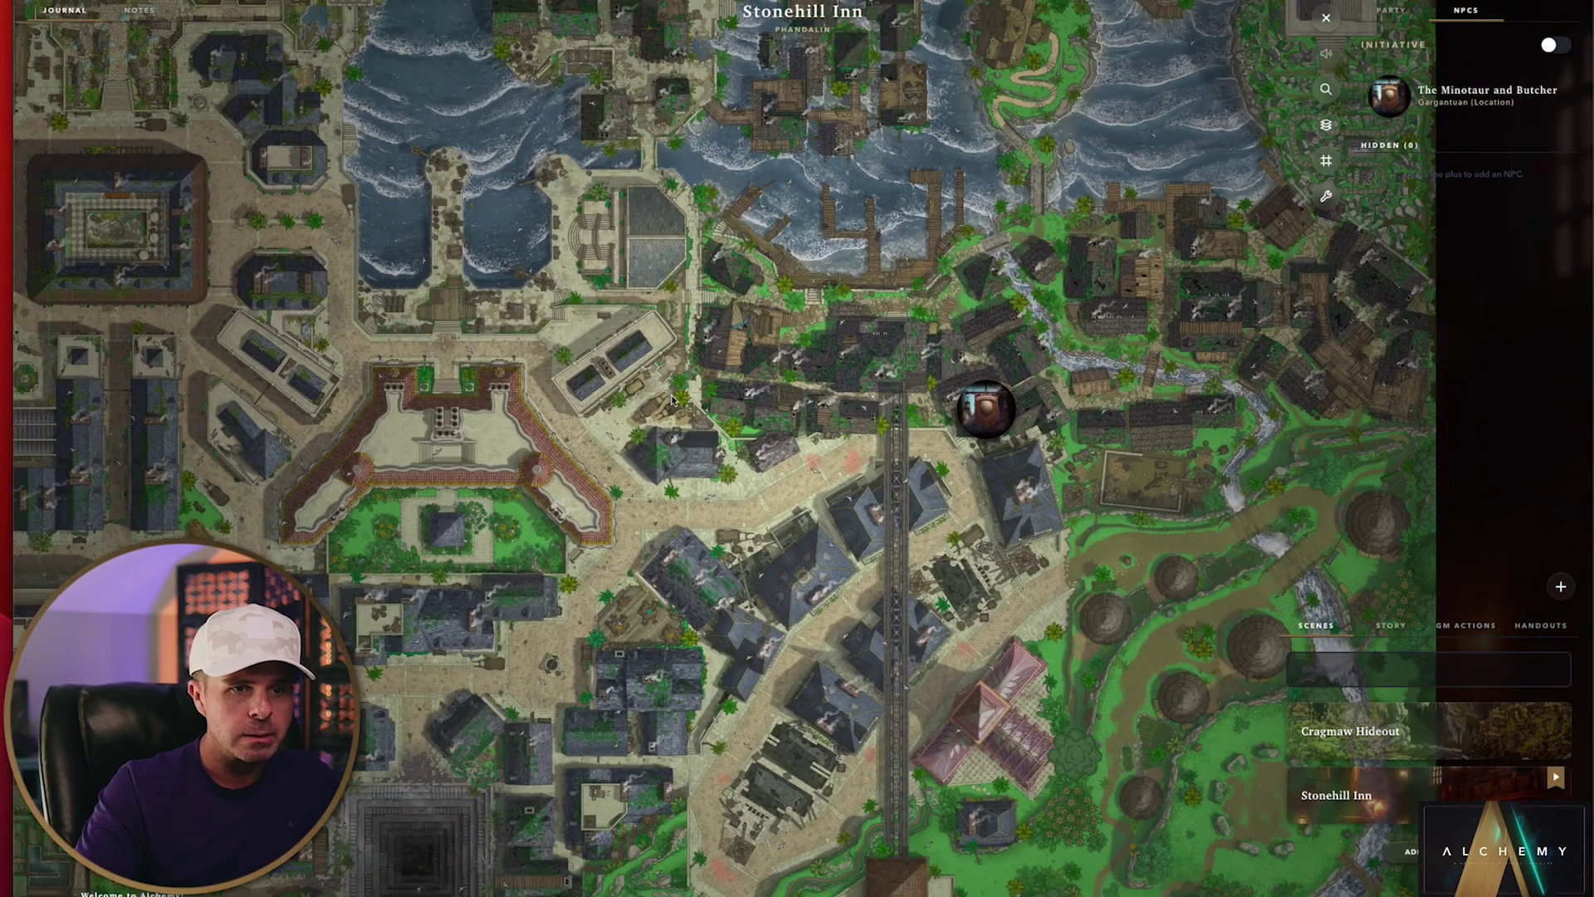
drag(636, 407, 781, 345)
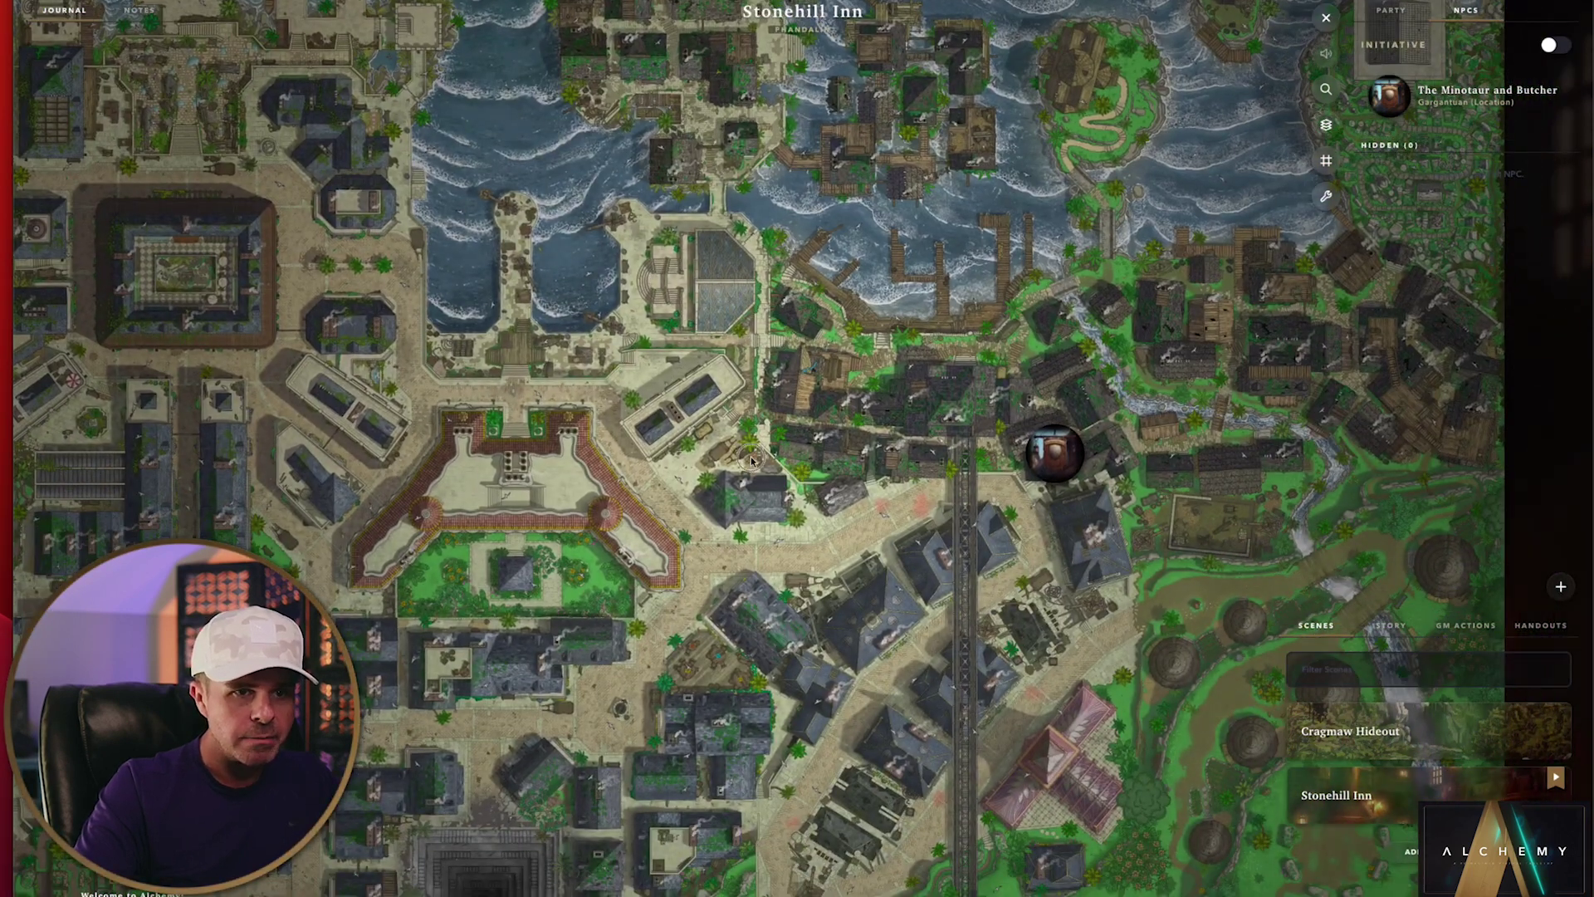
mouse_move(746, 456)
mouse_down()
mouse_move(867, 459)
mouse_move(747, 465)
mouse_up()
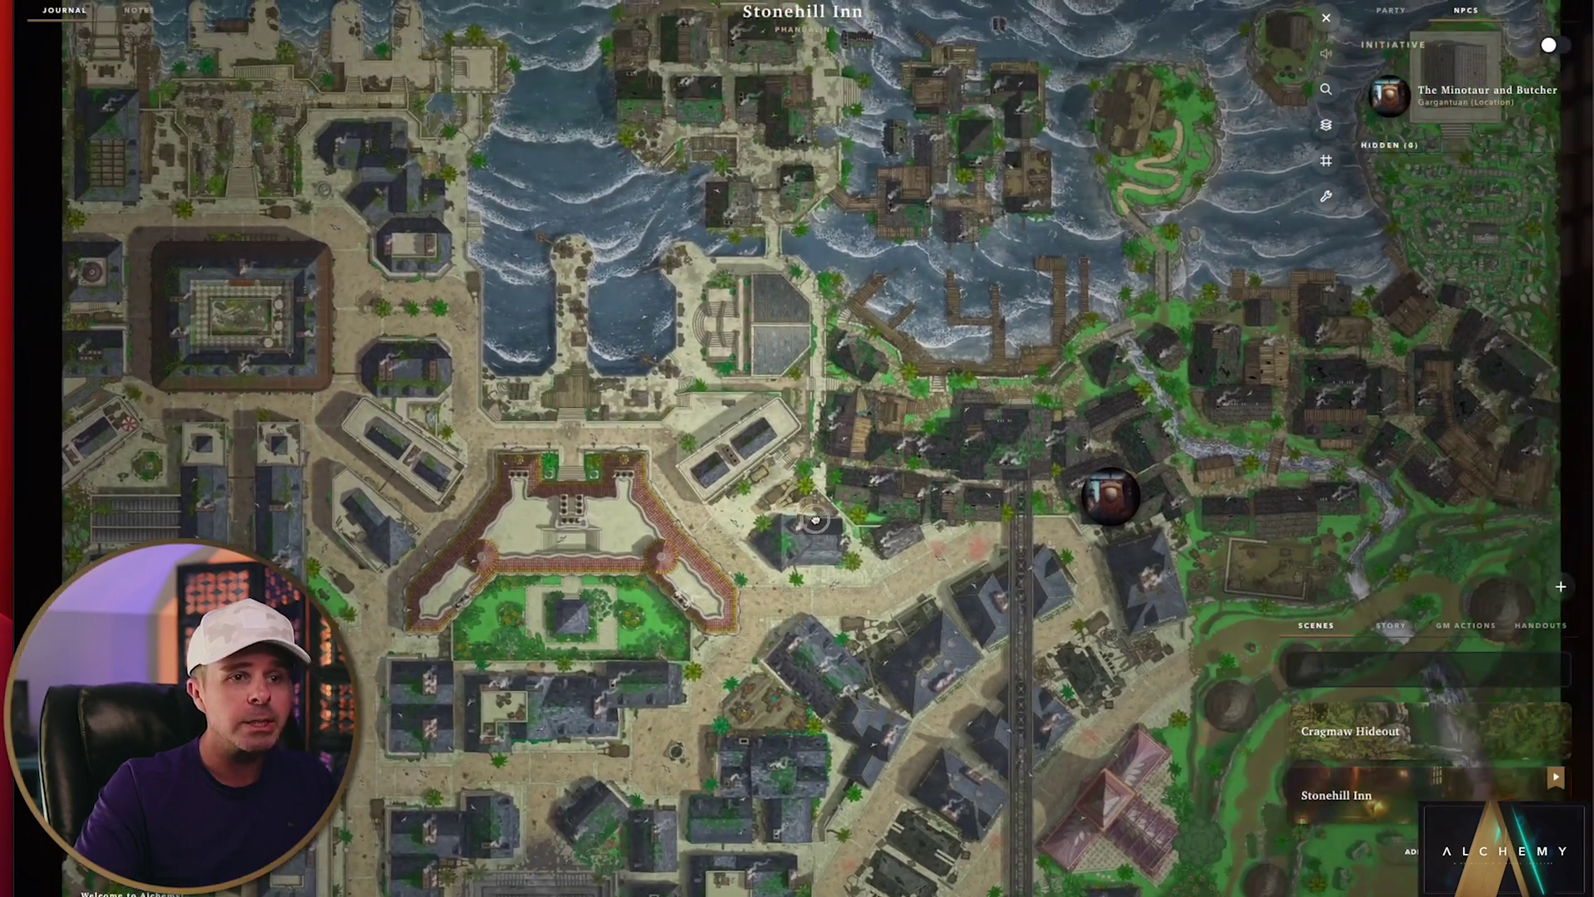
Step: Turn on the grid overlay for the city map and look over the gridded districts around the tavern token
scroll(406, 262, up, 5)
scroll(407, 262, up, 3)
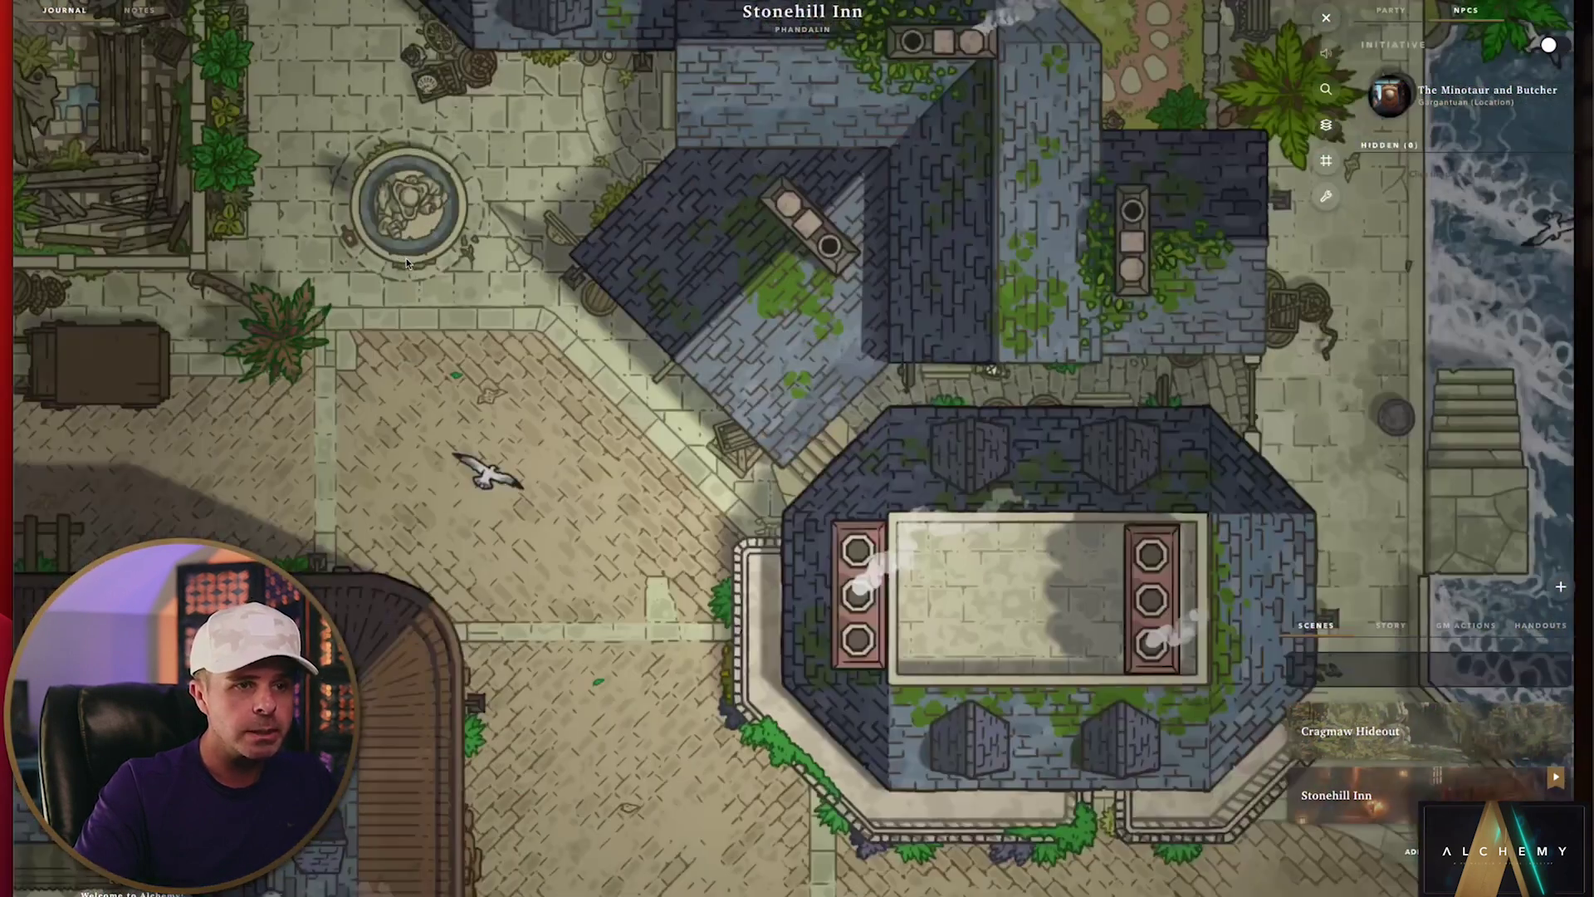
drag(990, 76, 1303, 147)
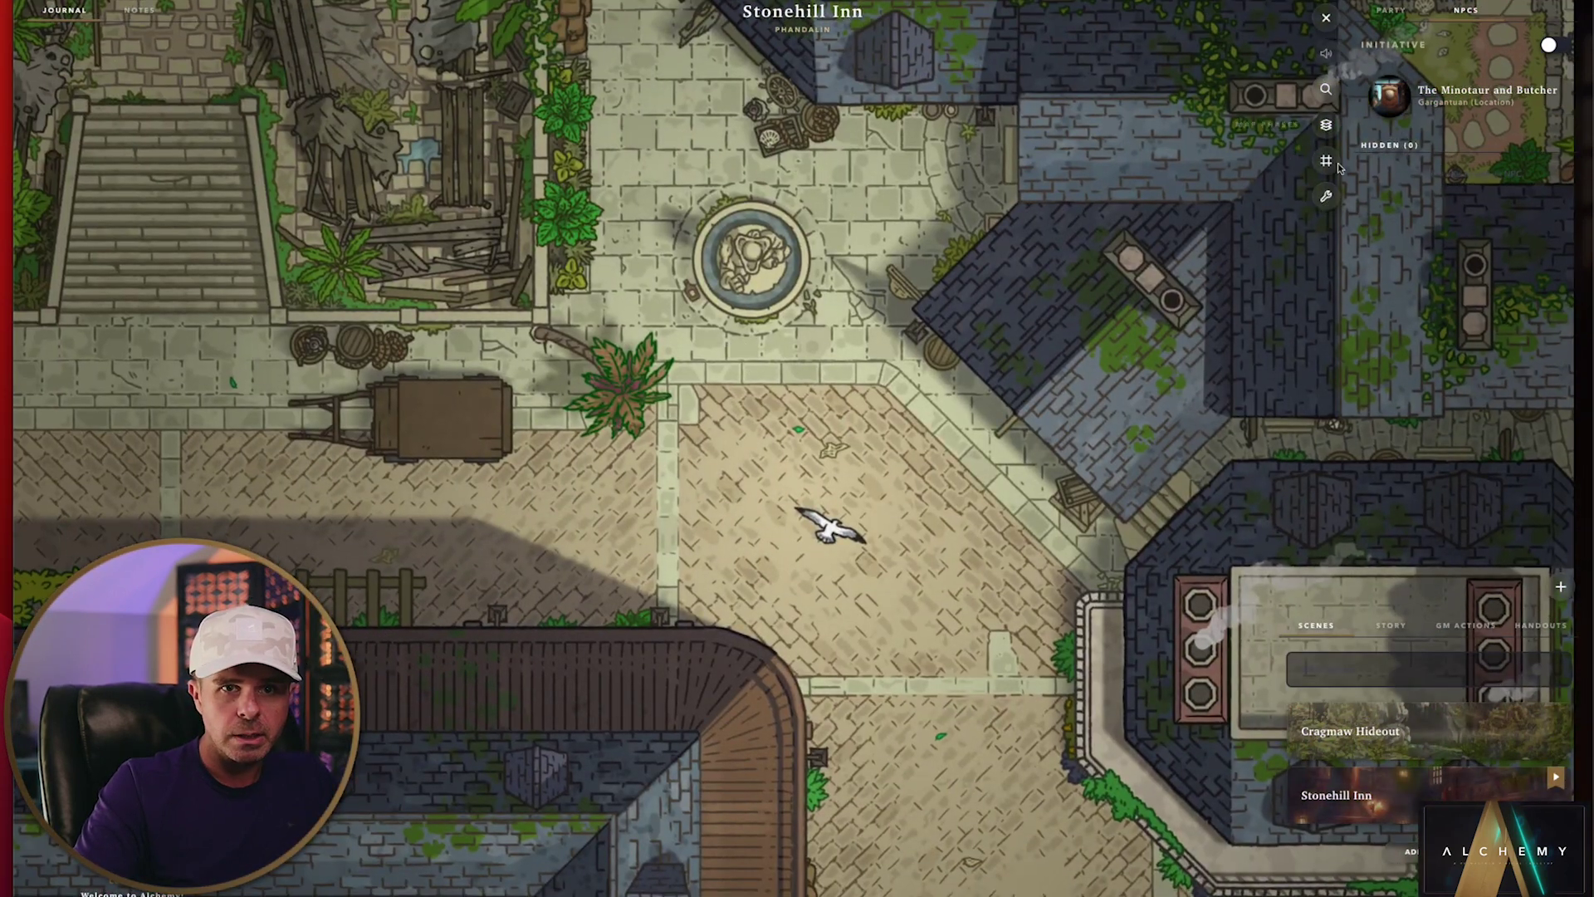
click(1331, 164)
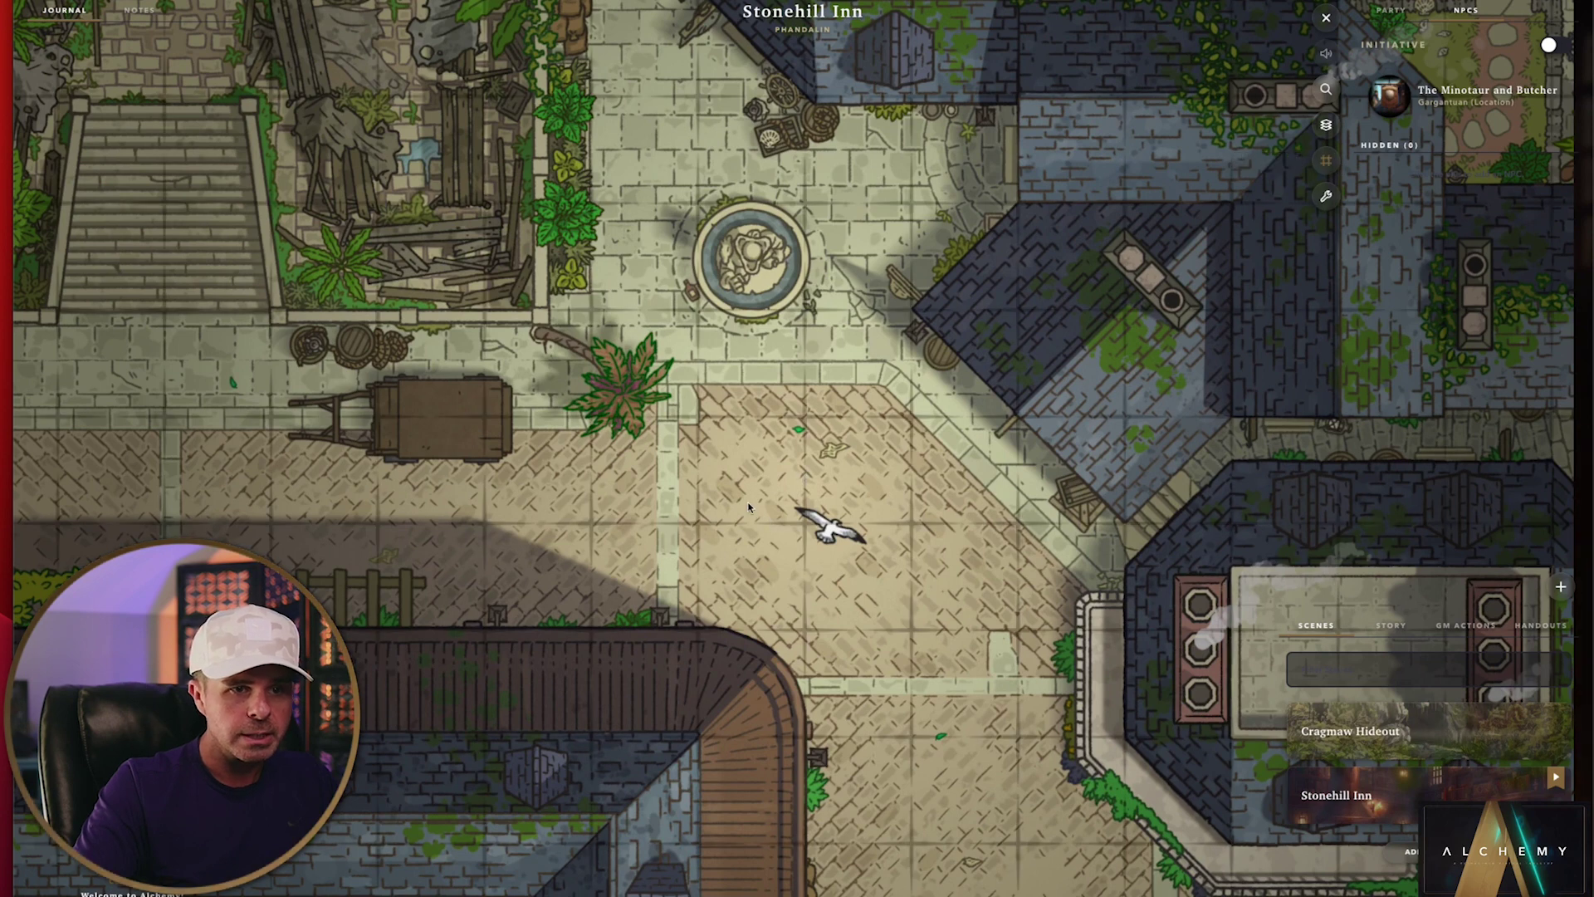
scroll(748, 507, down, 10)
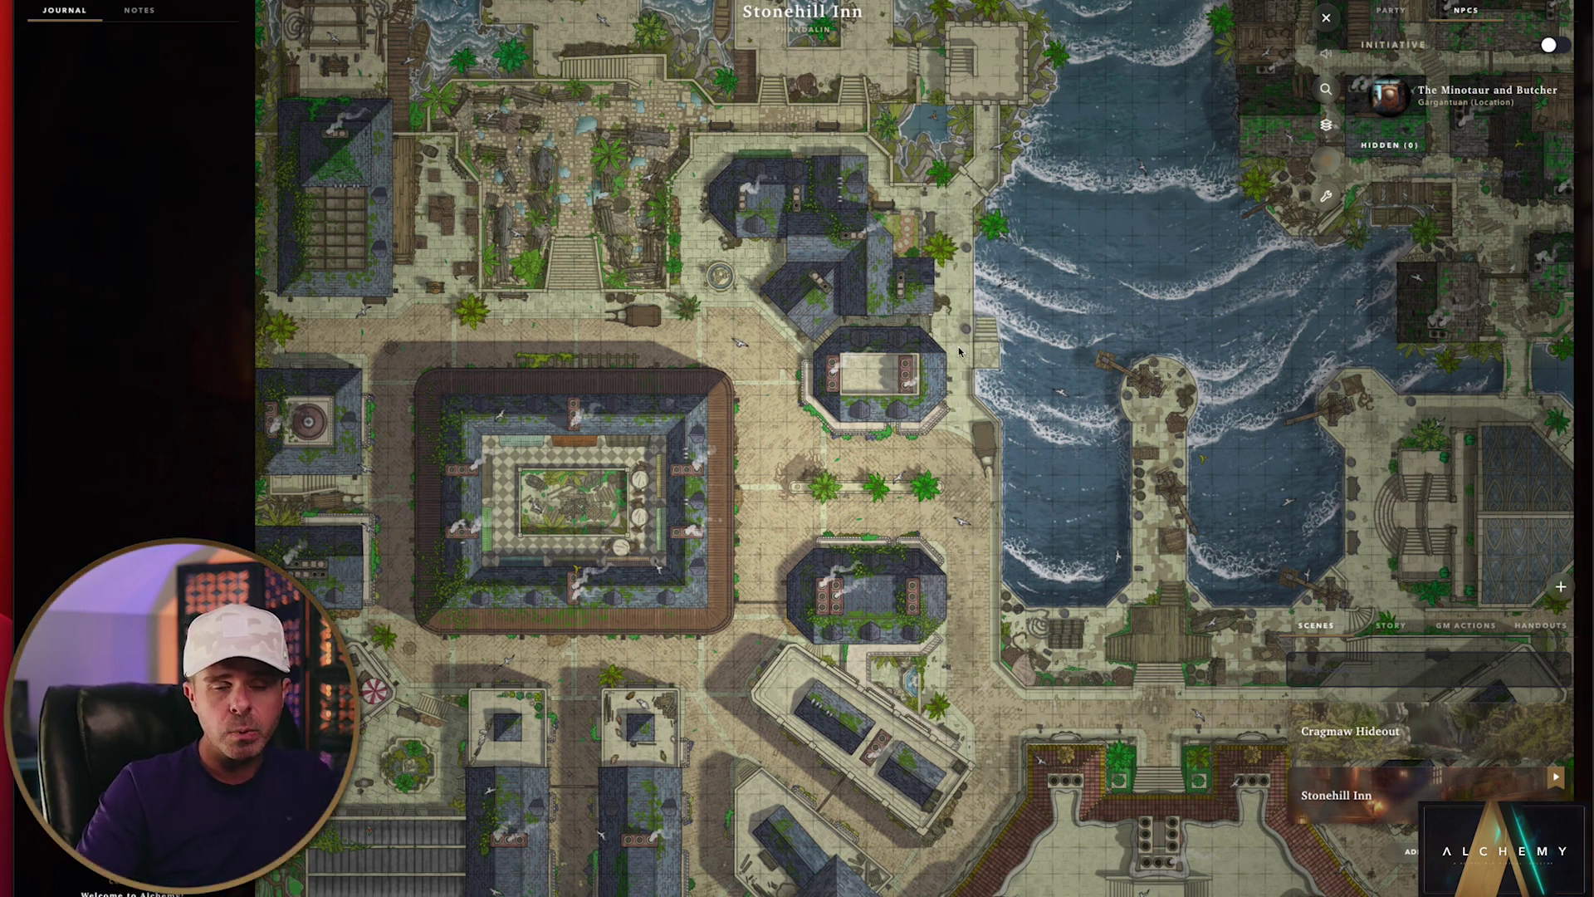
drag(959, 351, 827, 343)
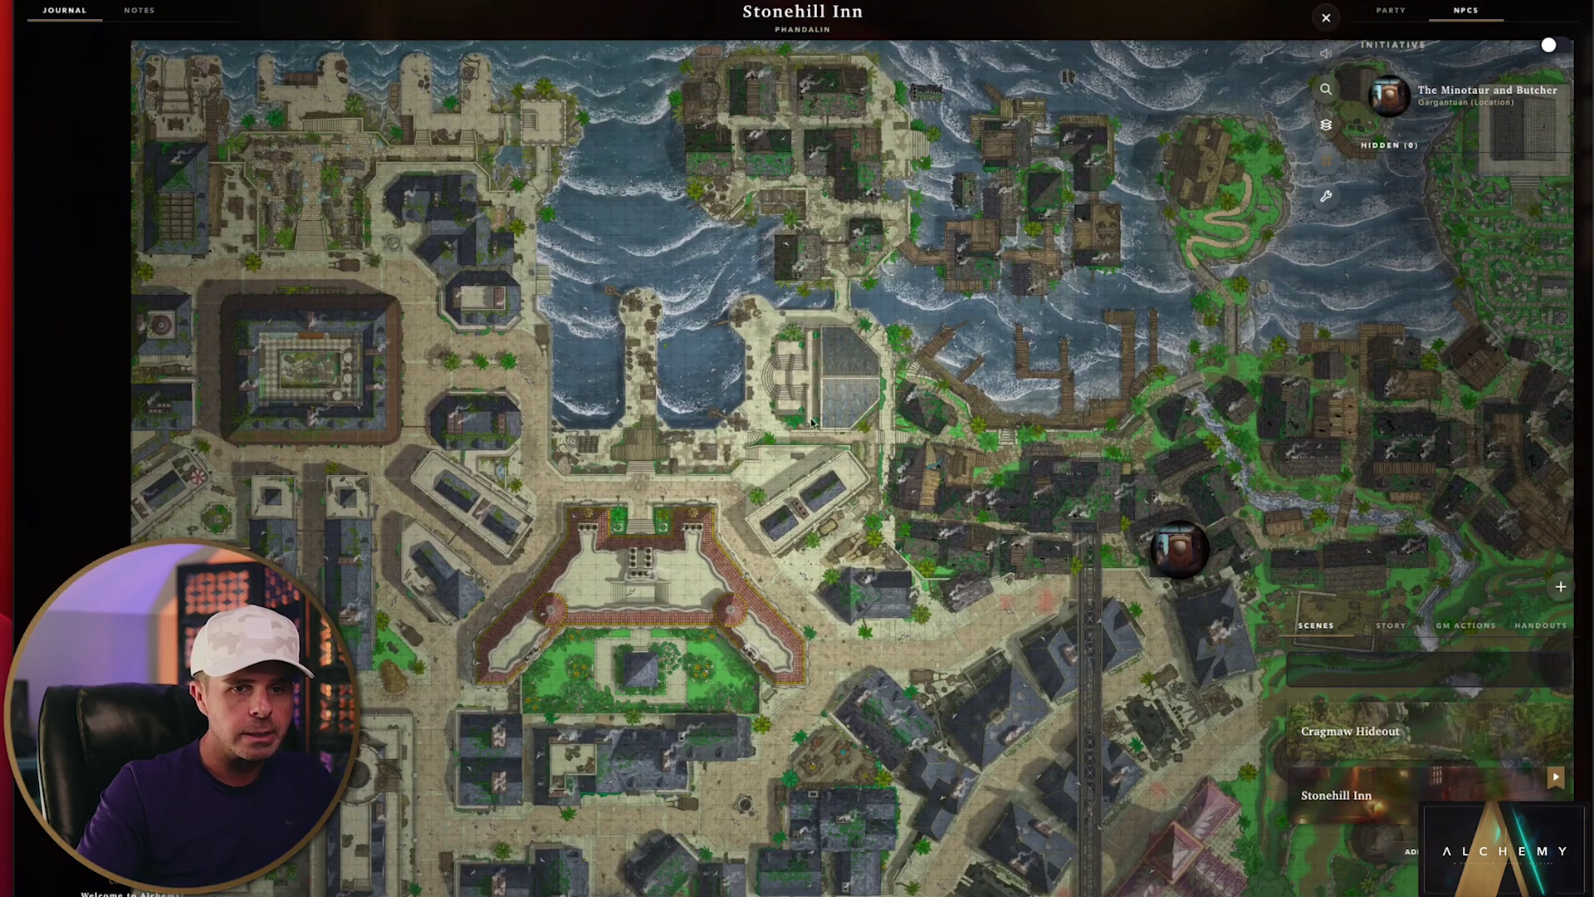
drag(812, 421, 667, 322)
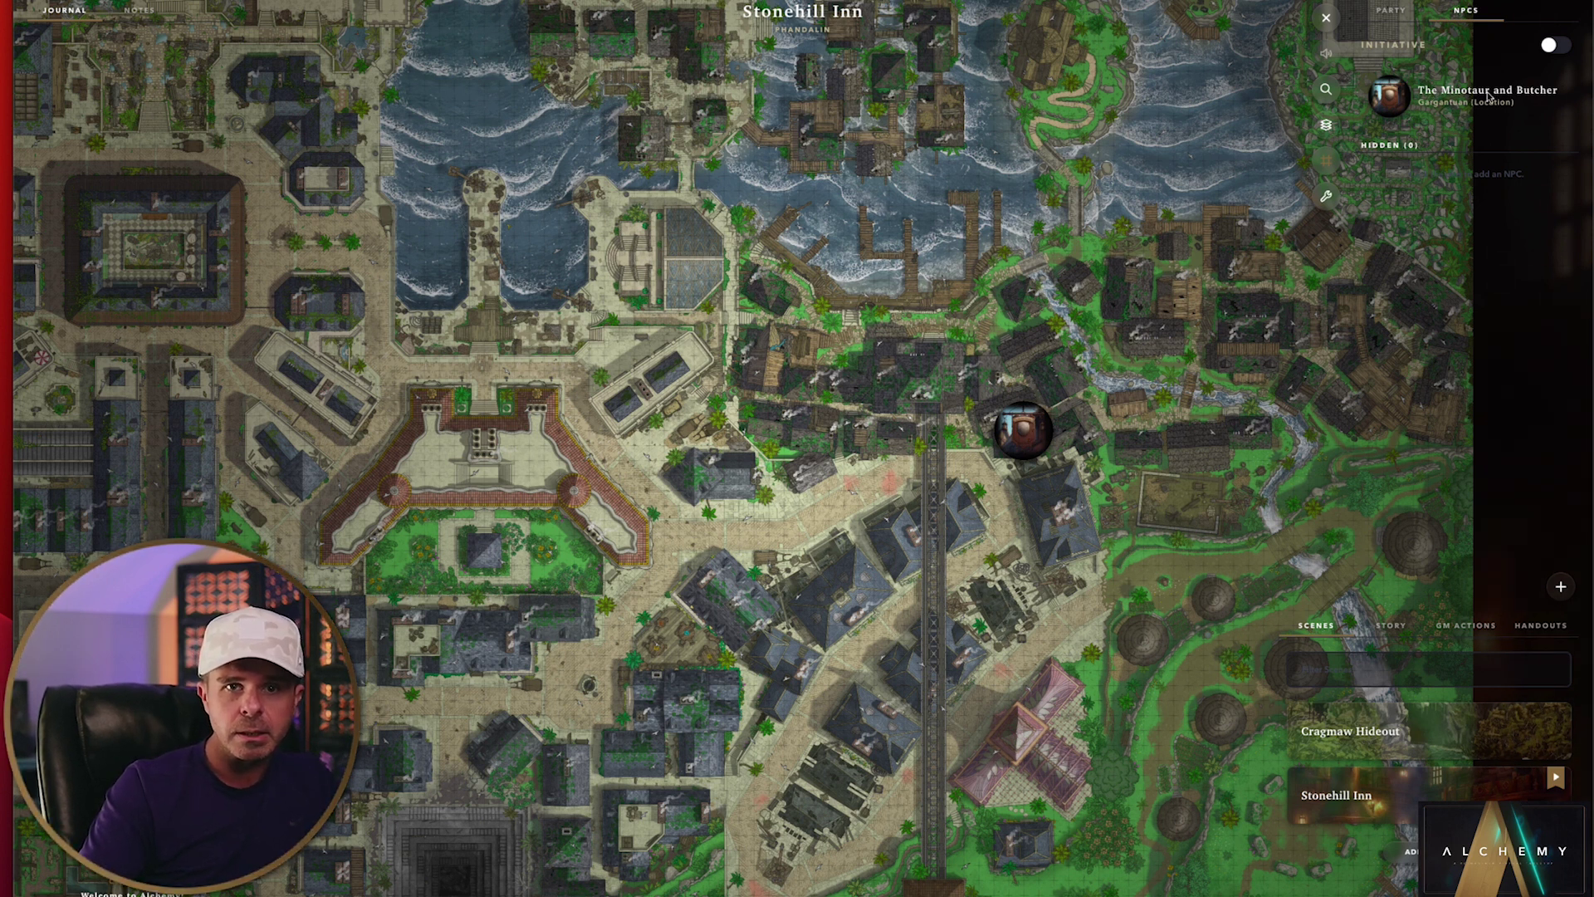
Step: View The Minotaur and Butcher's NPC sheet and enable editing on it
click(1395, 100)
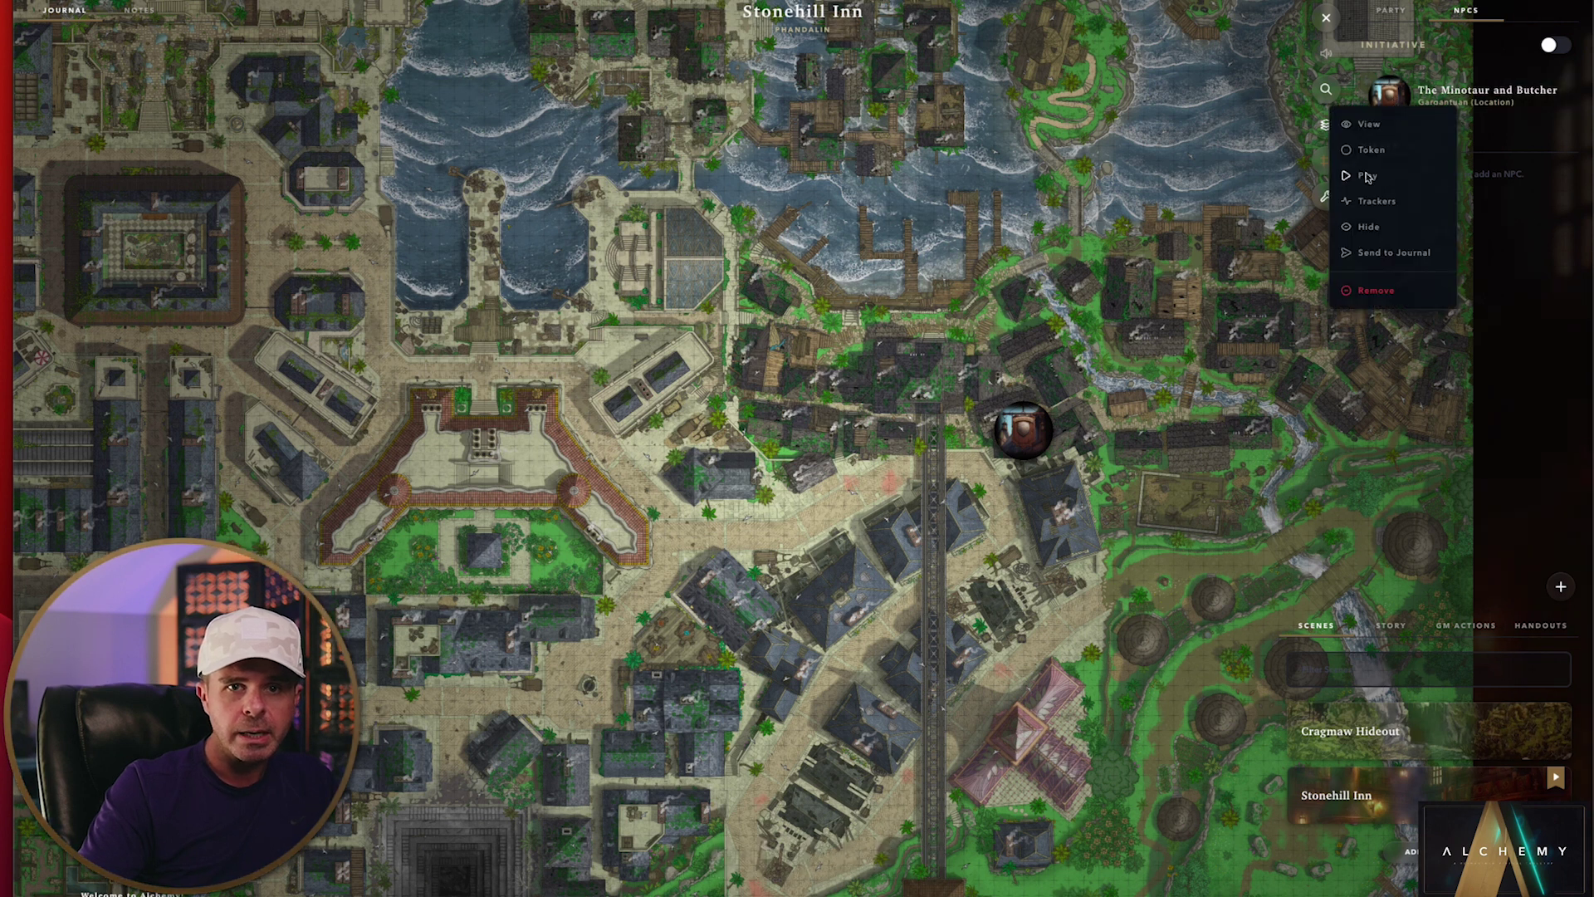
click(1366, 127)
click(596, 37)
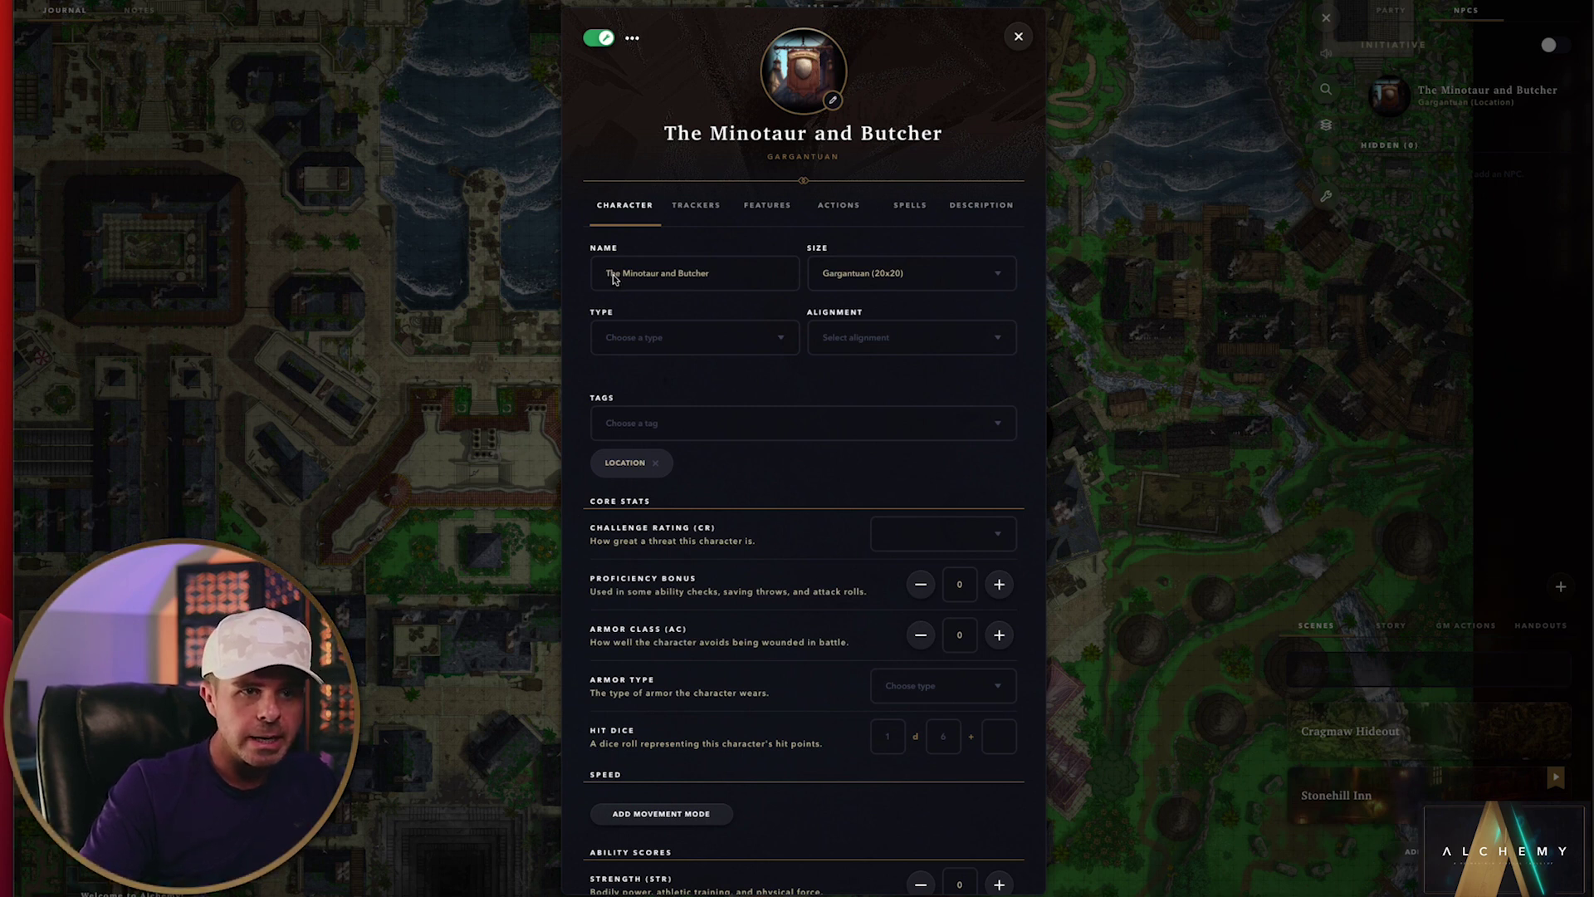
Step: Review the tavern NPC's name, size options, description and core character stats
drag(612, 269, 712, 268)
click(772, 280)
click(914, 273)
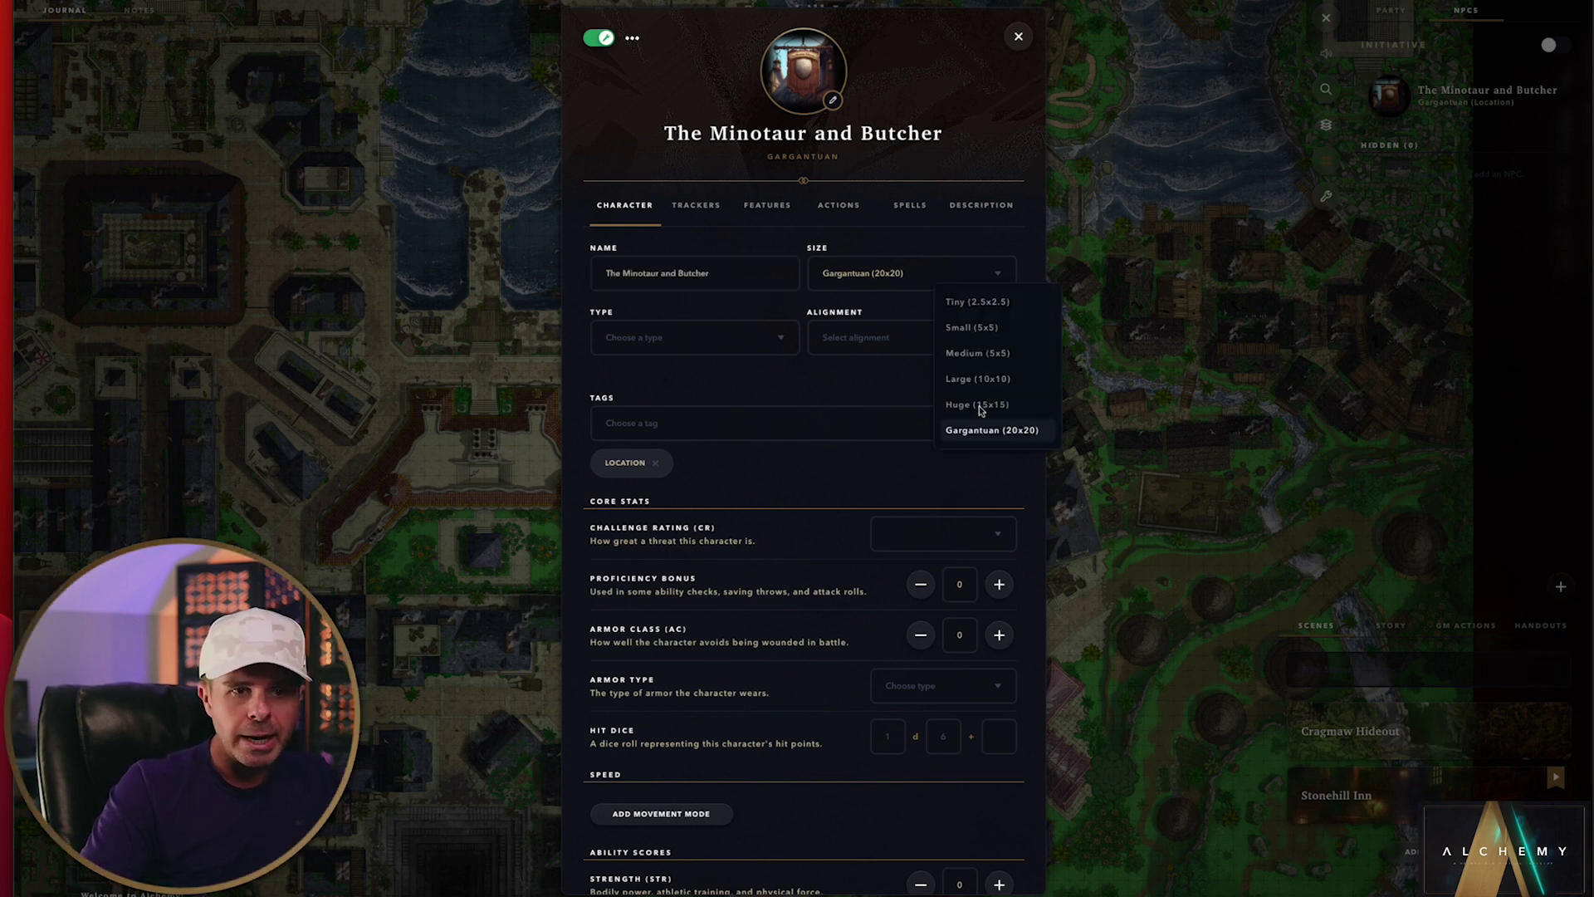
click(957, 226)
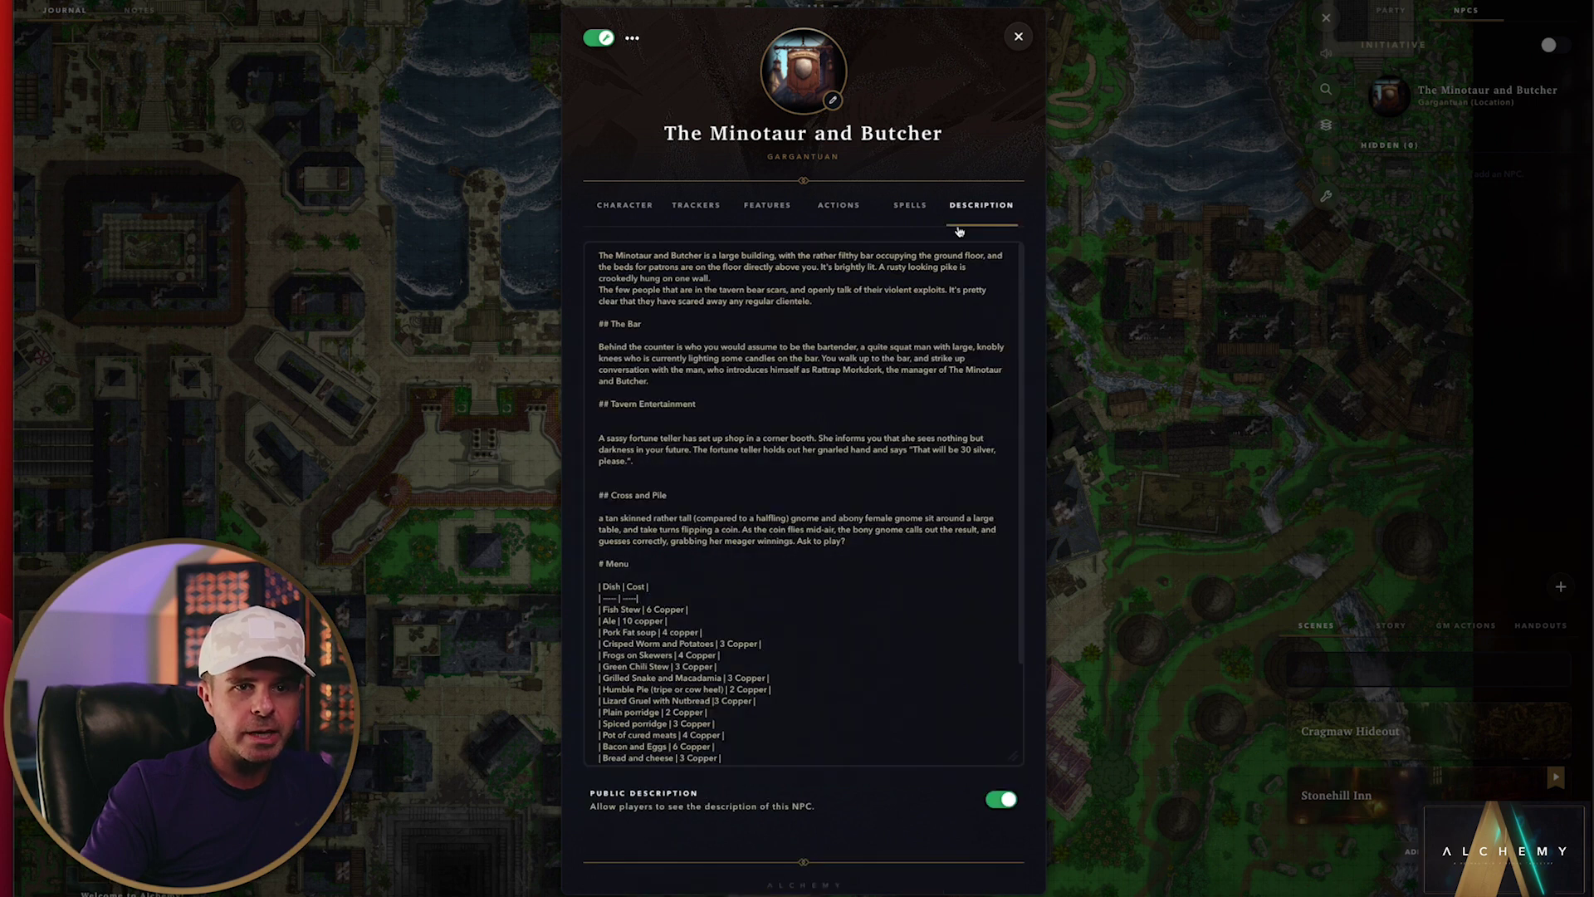
click(639, 217)
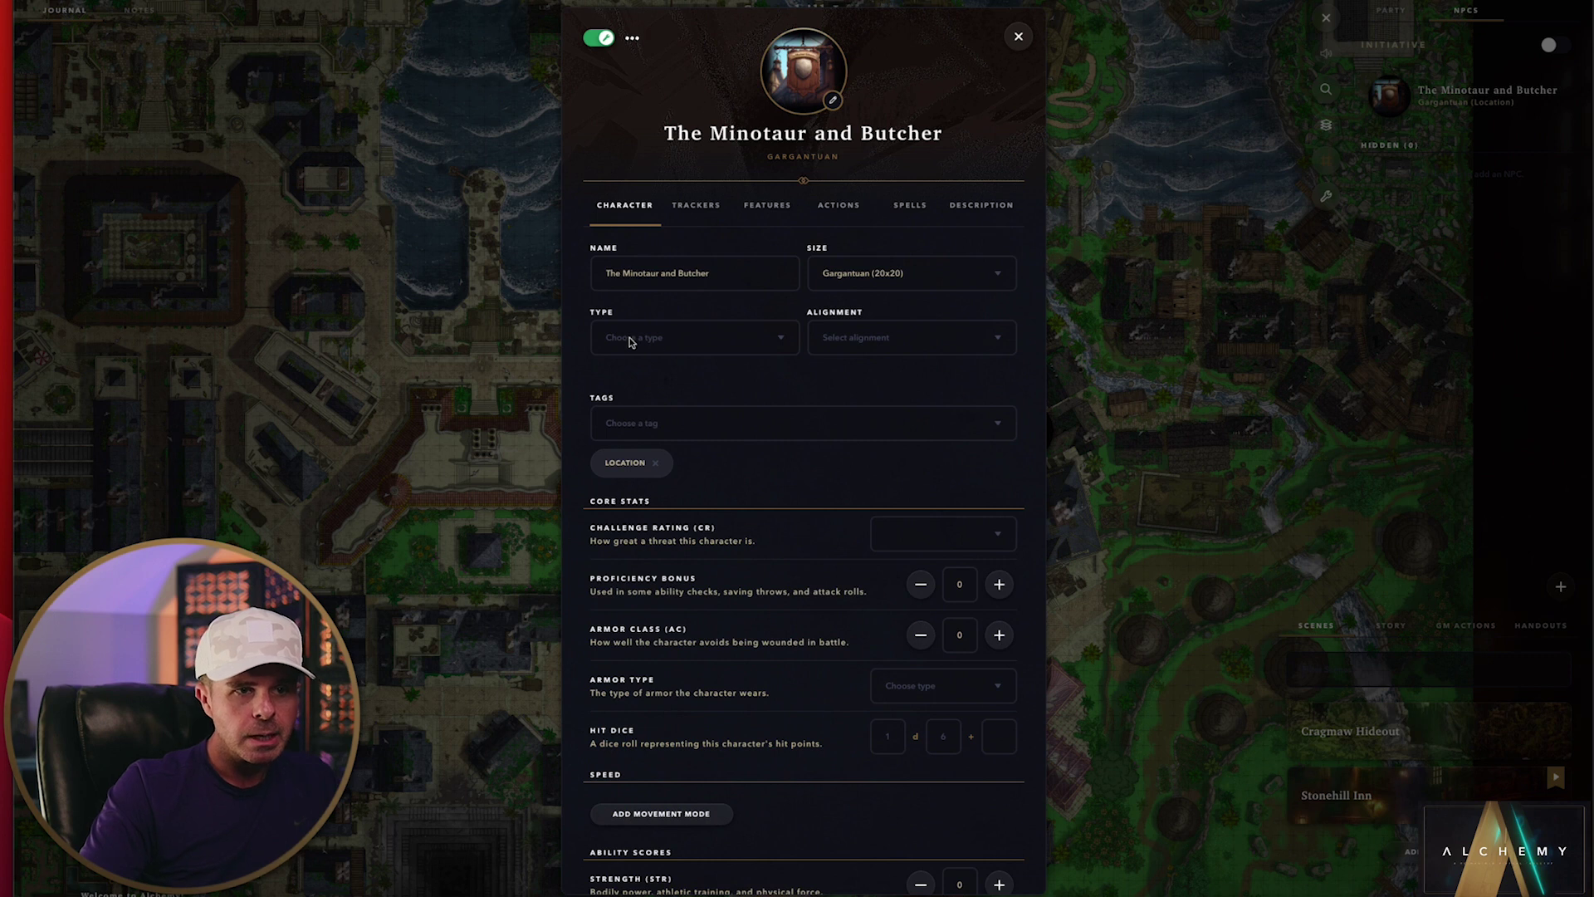
scroll(811, 413, down, 2)
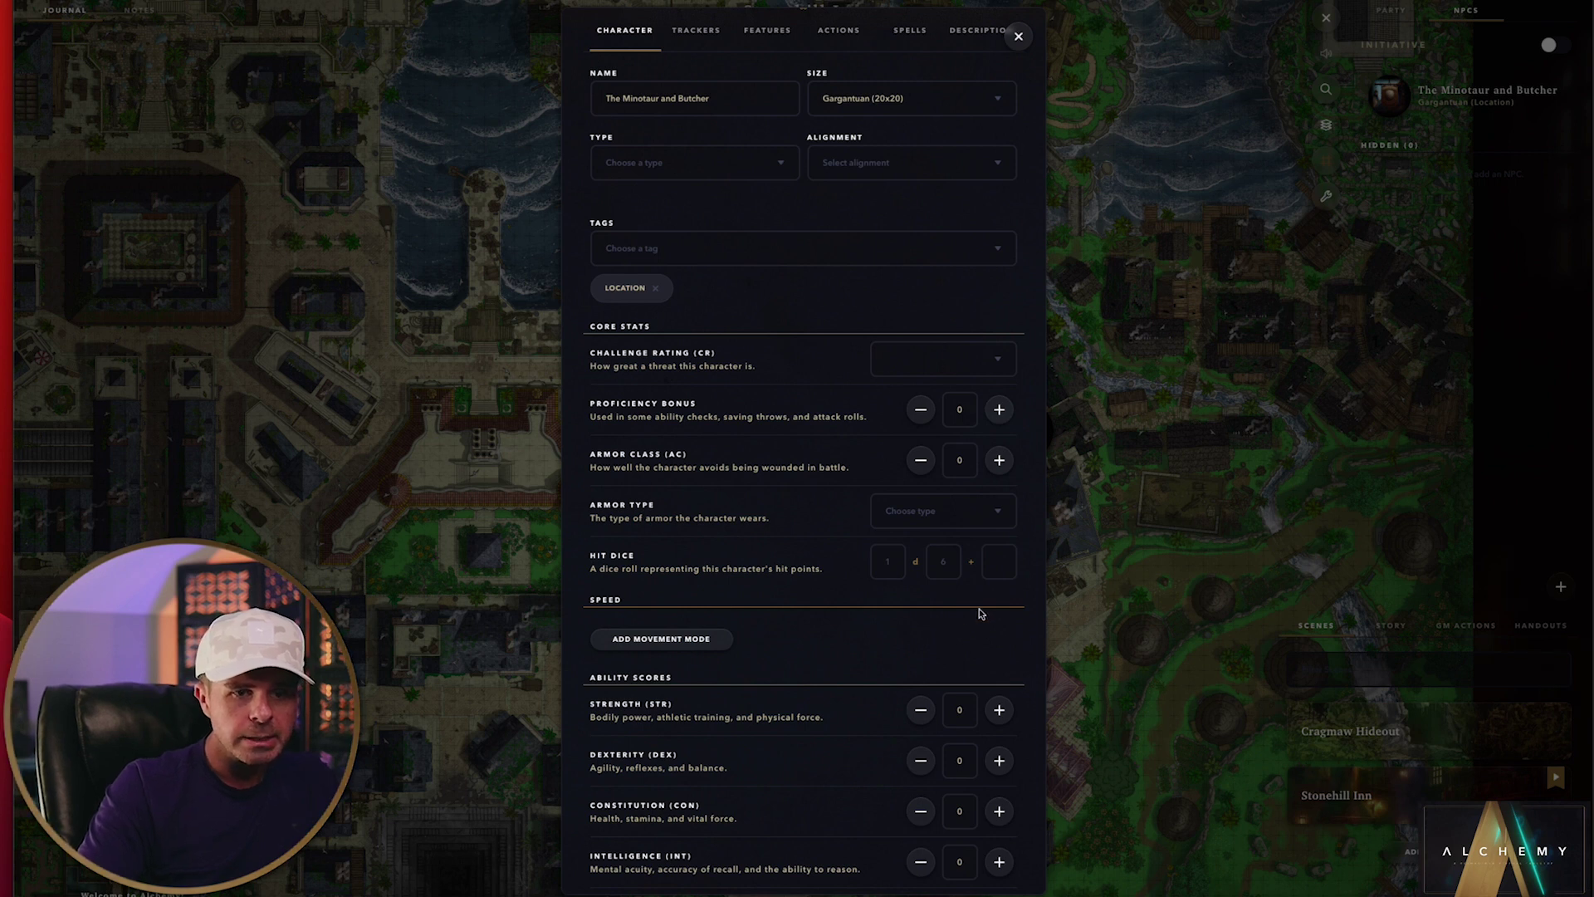
scroll(939, 581, down, 2)
scroll(899, 548, up, 4)
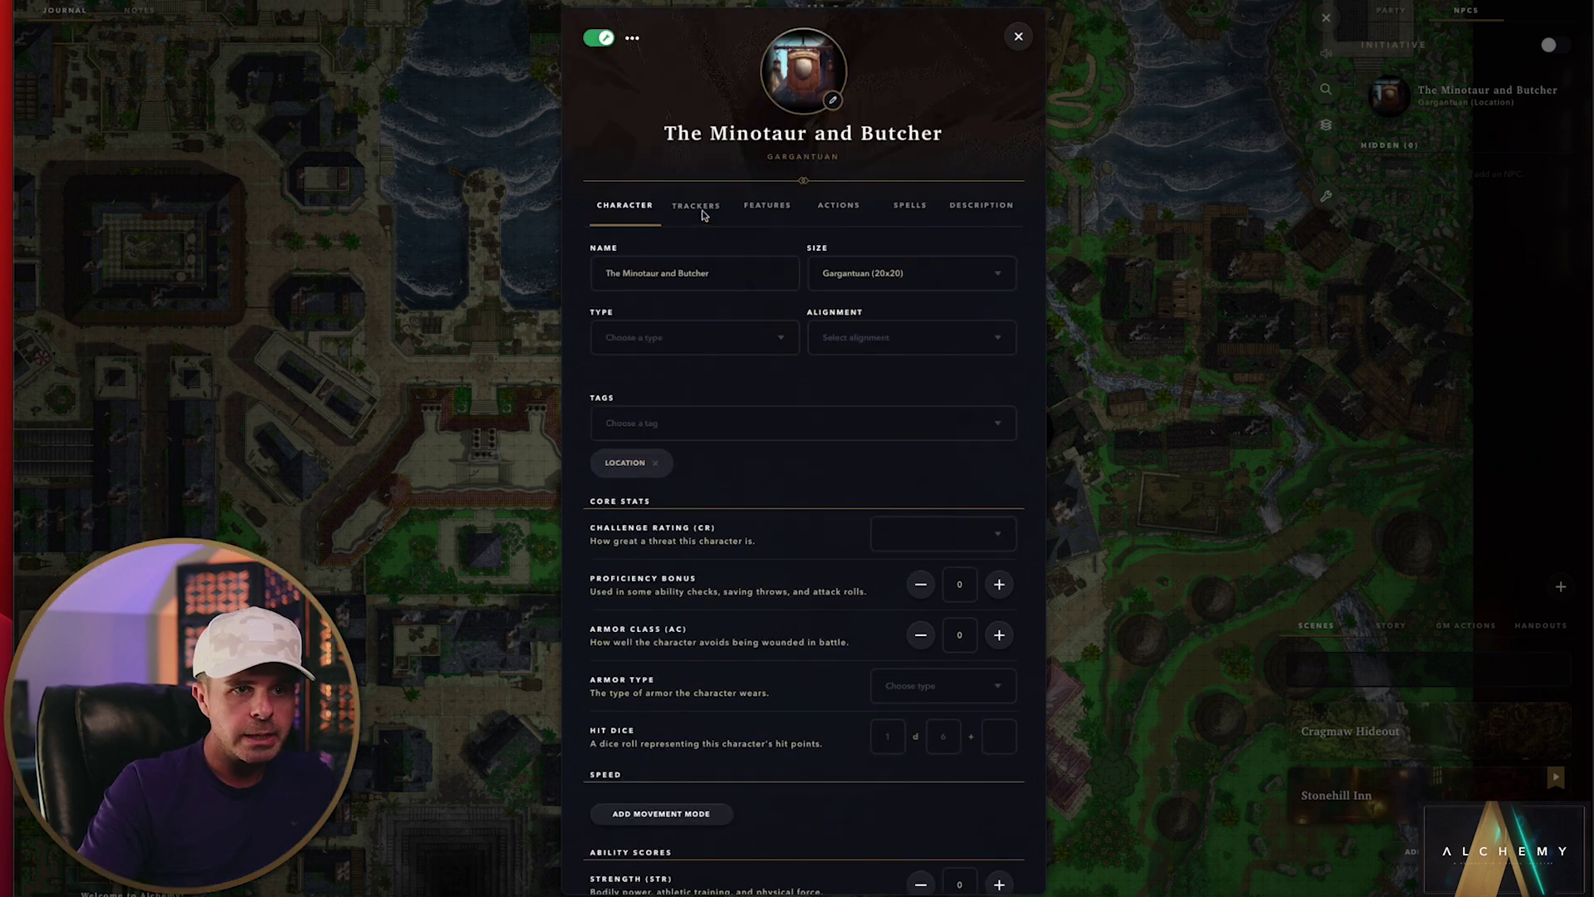
Step: Examine the tavern's trackers, covering the primary Reputation tracker, the secondary tracker and the Gold tracker
click(697, 206)
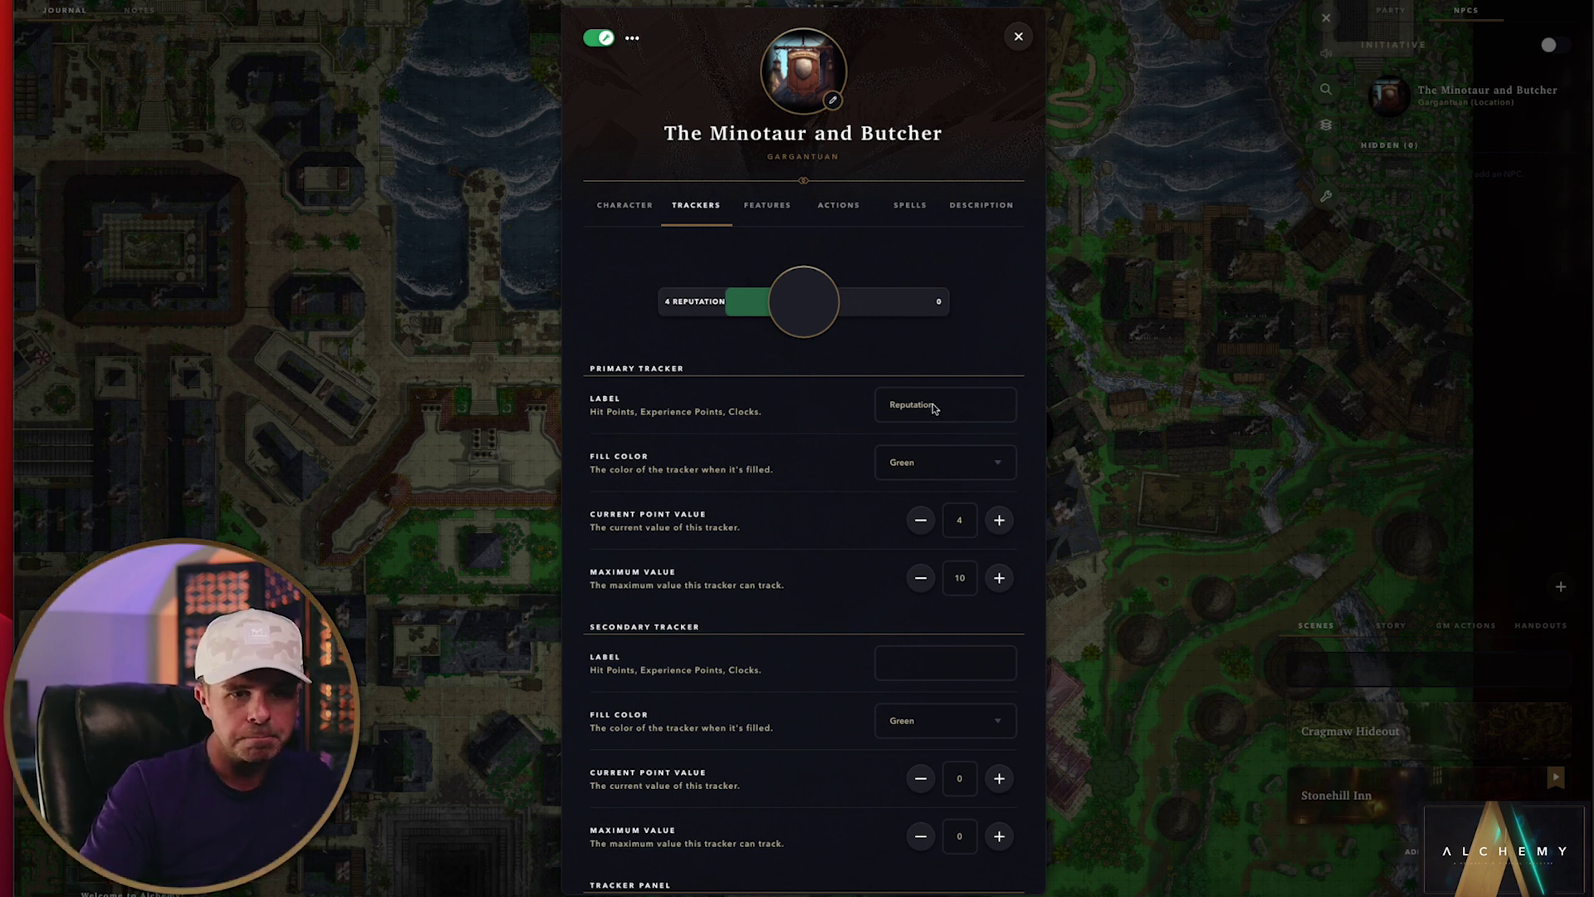
scroll(933, 407, down, 3)
scroll(885, 481, down, 1)
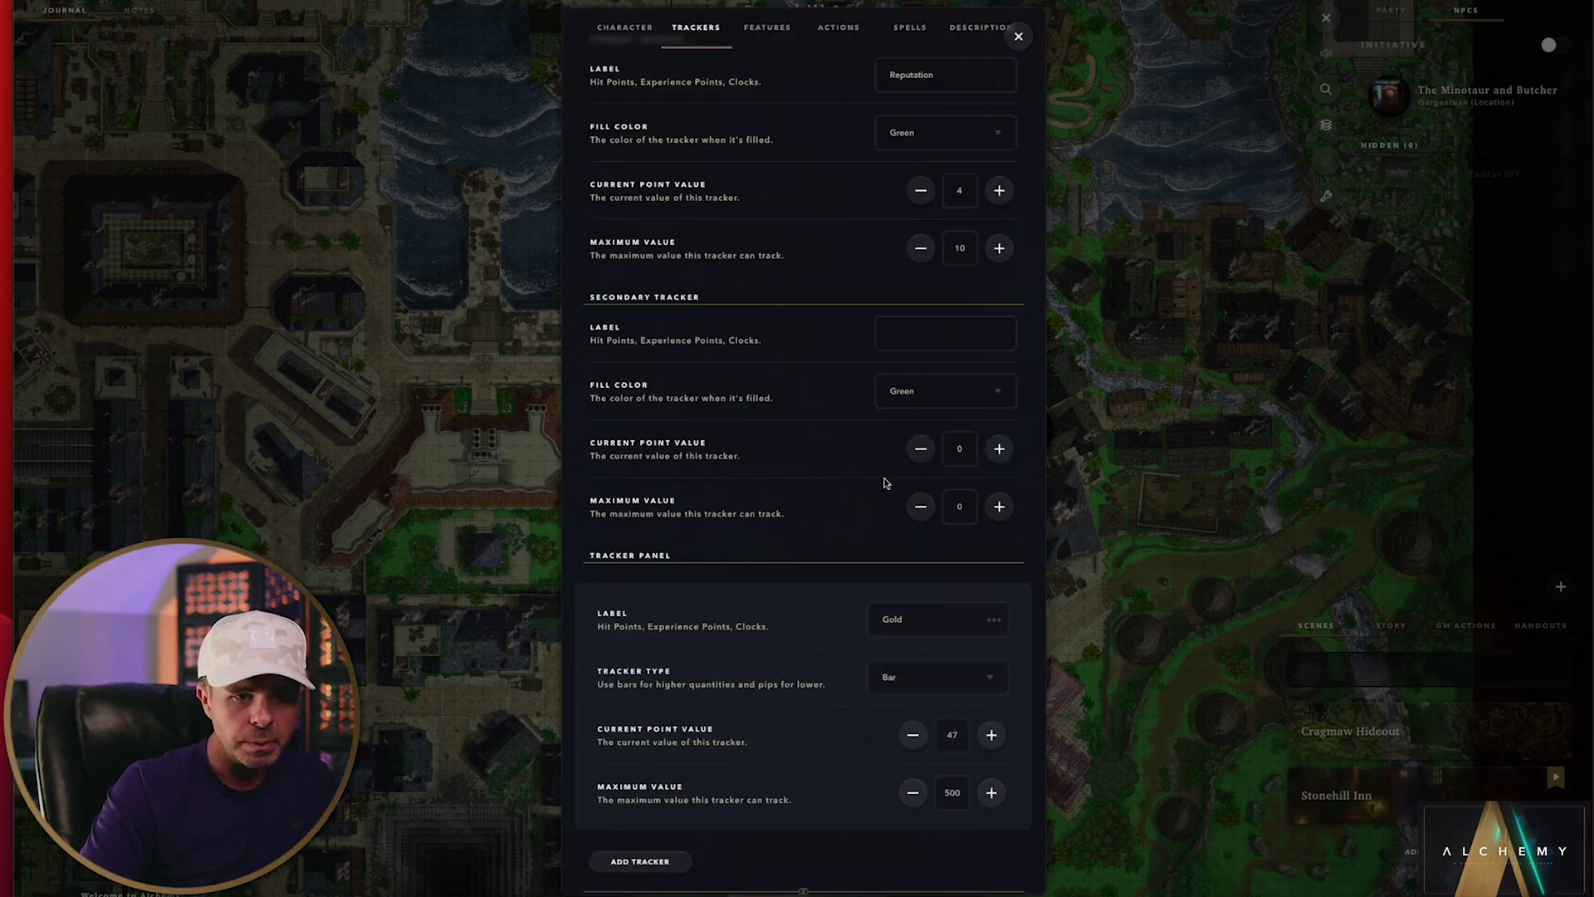
scroll(885, 481, down, 1)
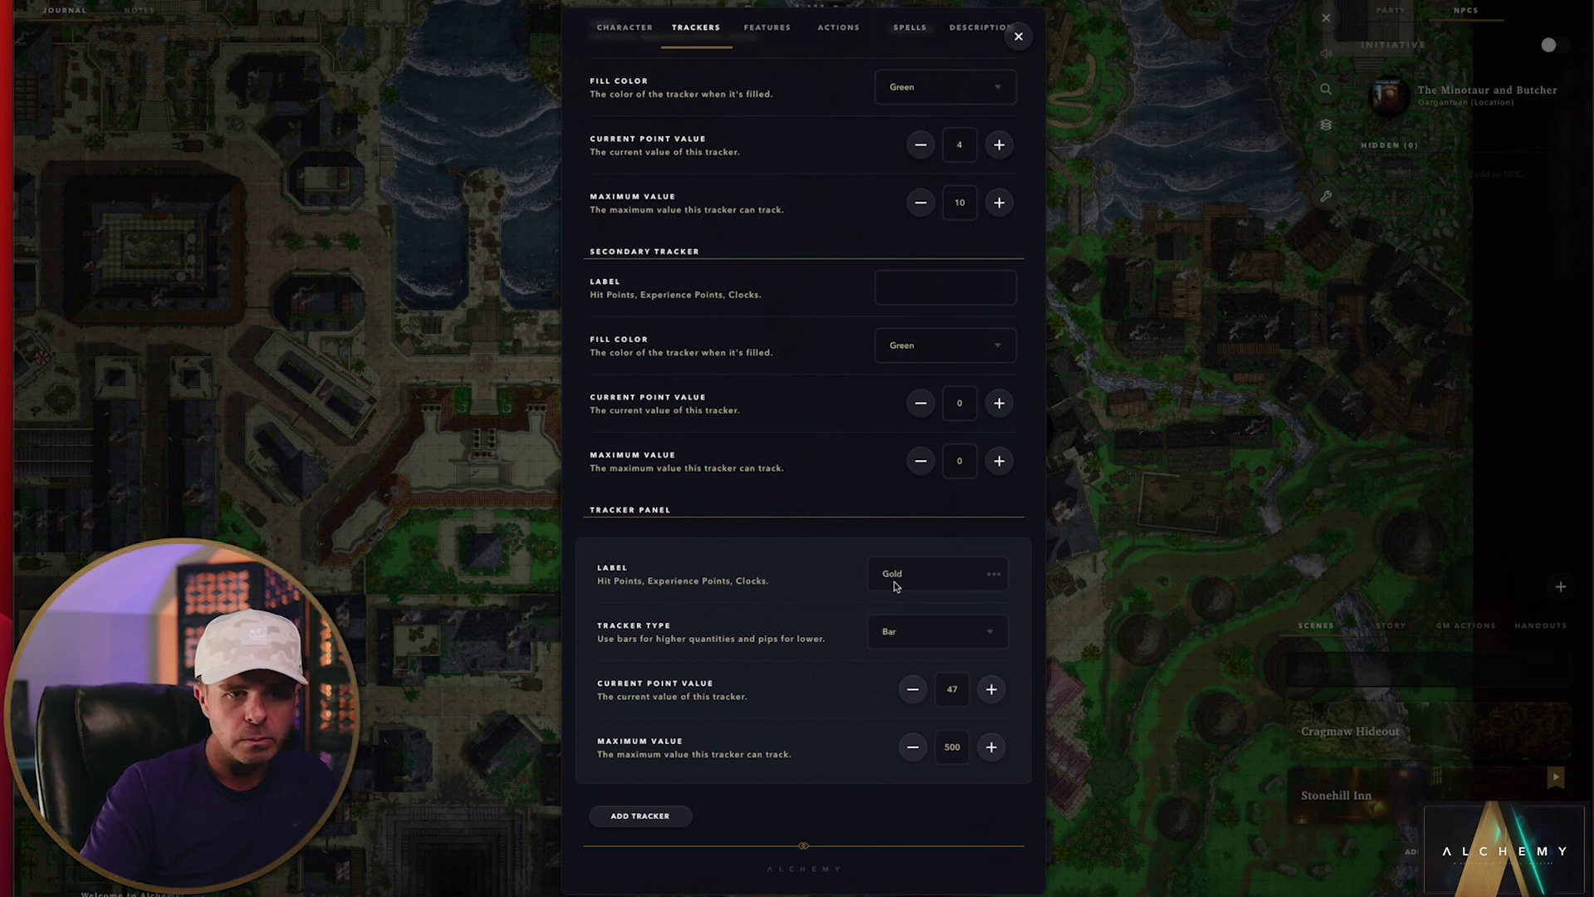
scroll(810, 577, up, 8)
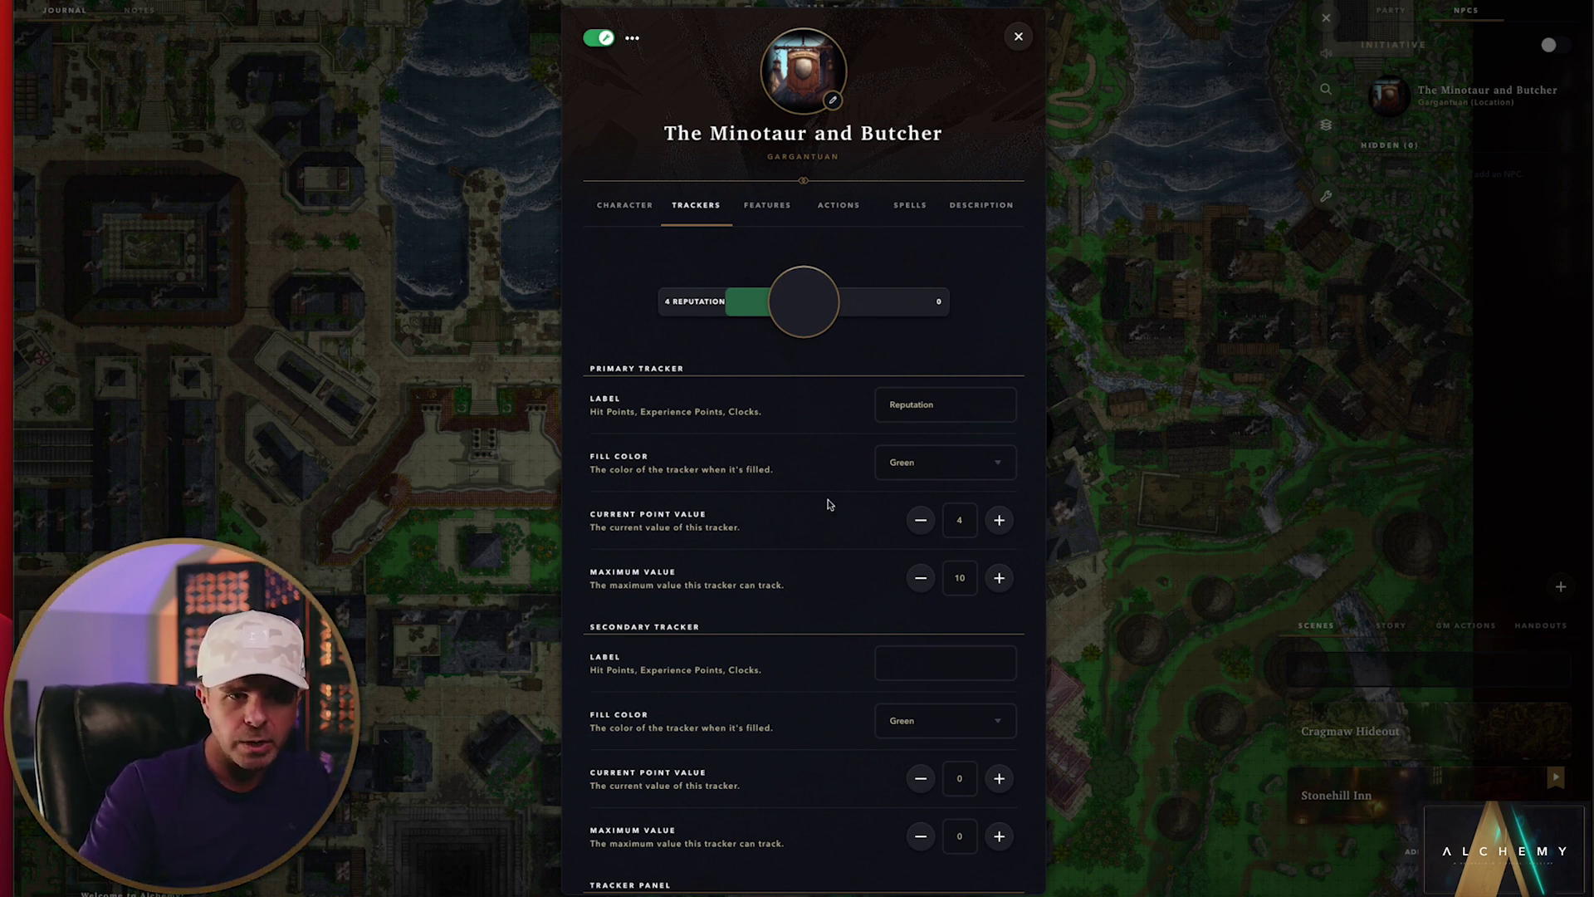
scroll(827, 504, down, 5)
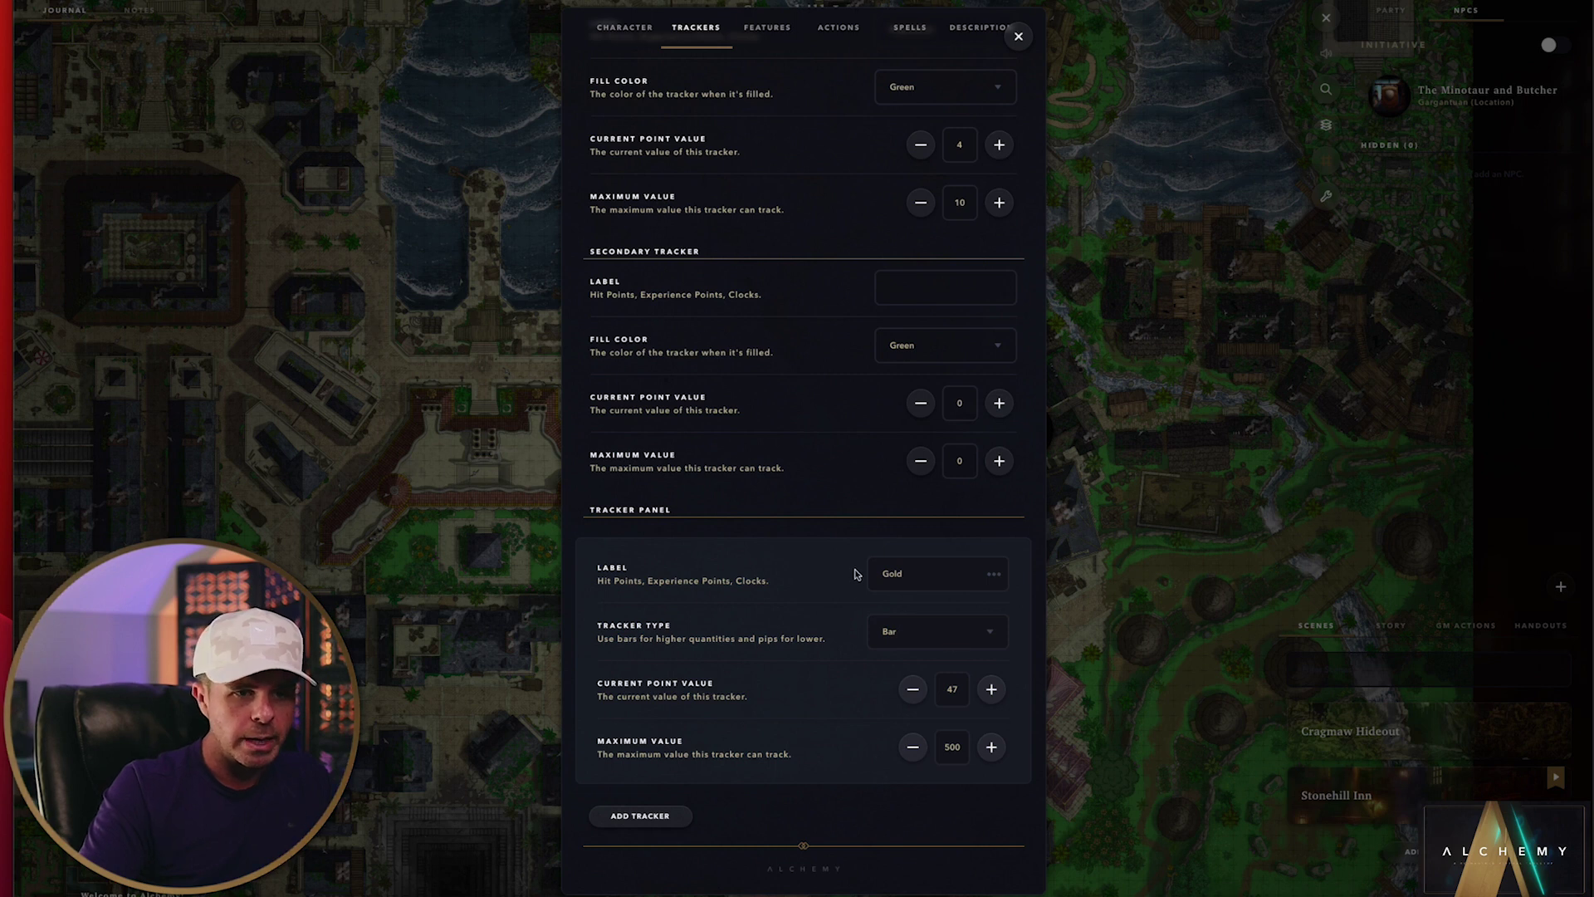
scroll(724, 467, up, 5)
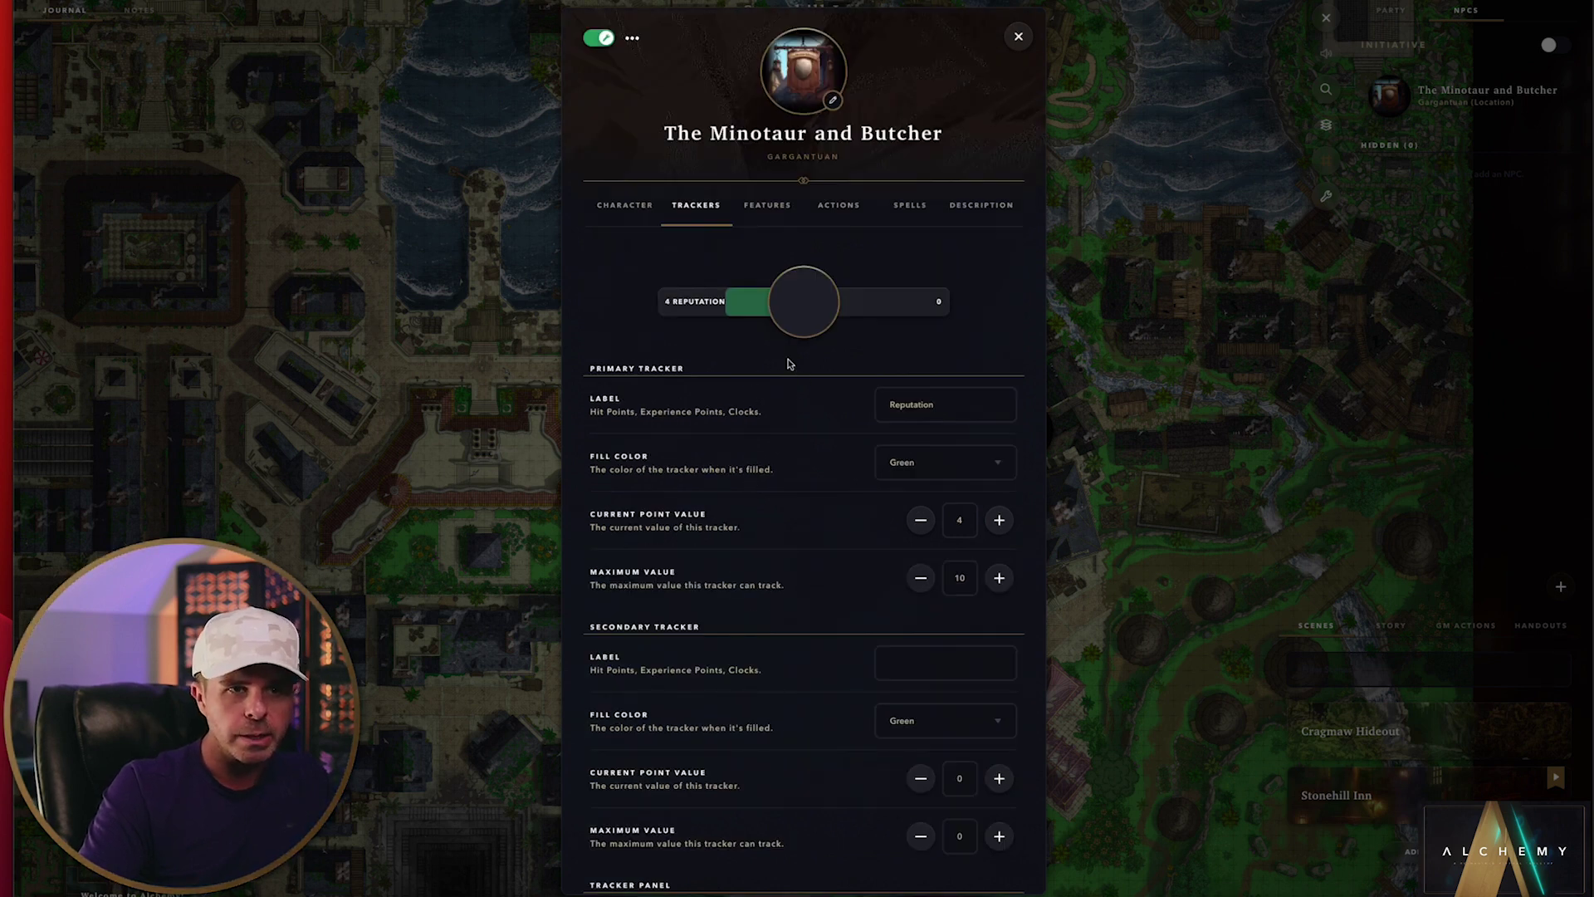
Step: Look through the tavern's features, including its saving throws, skills and damage vulnerabilities
click(757, 215)
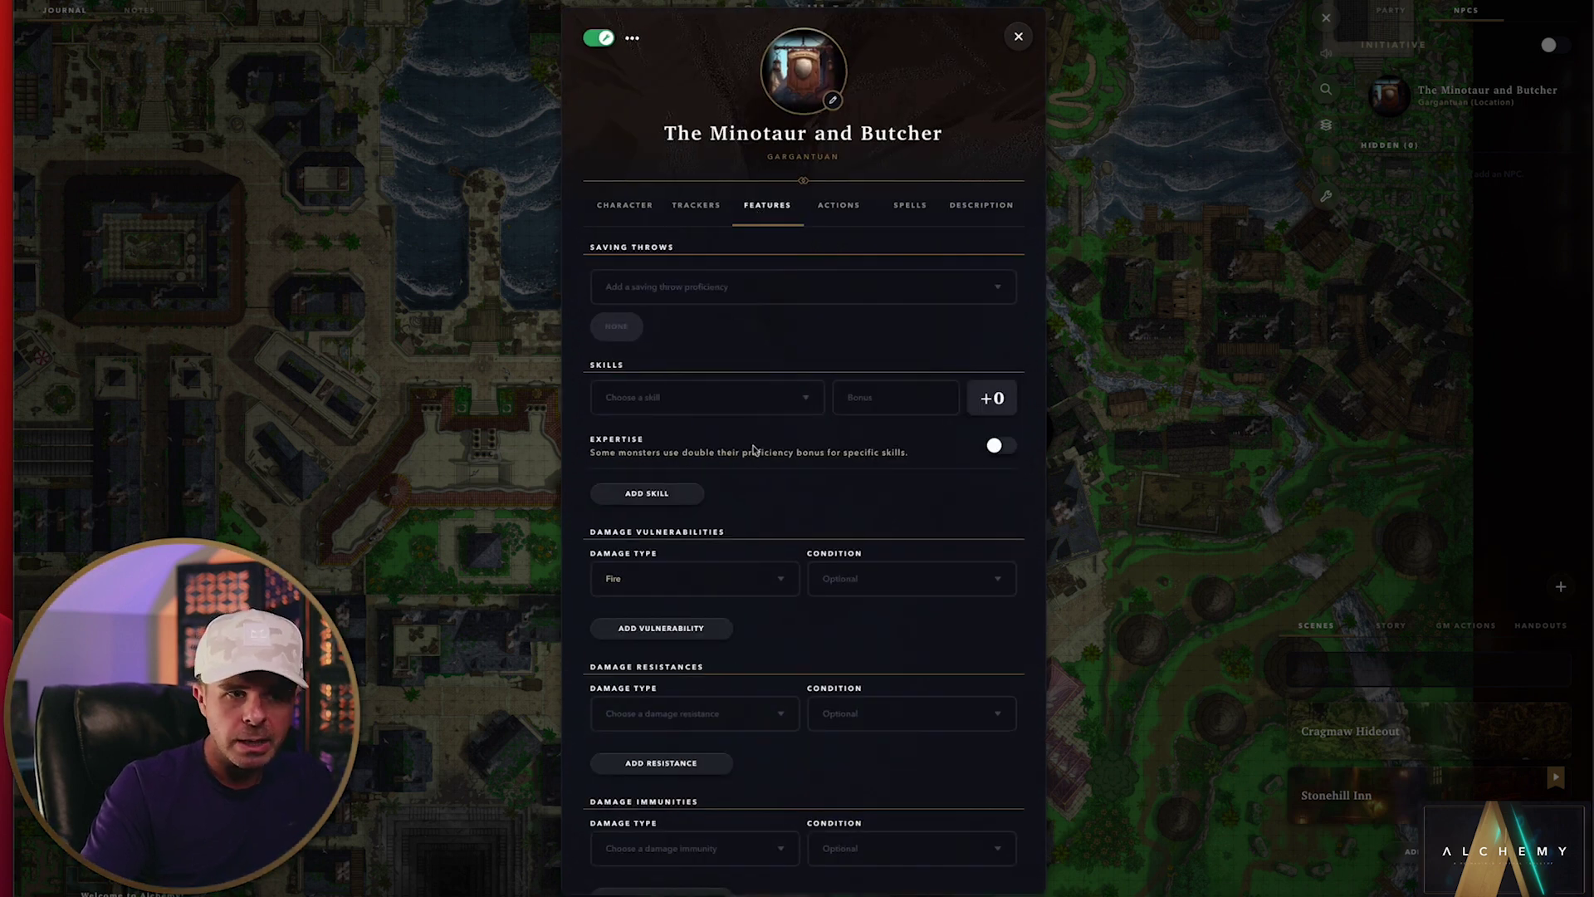
scroll(758, 462, down, 8)
scroll(759, 462, up, 8)
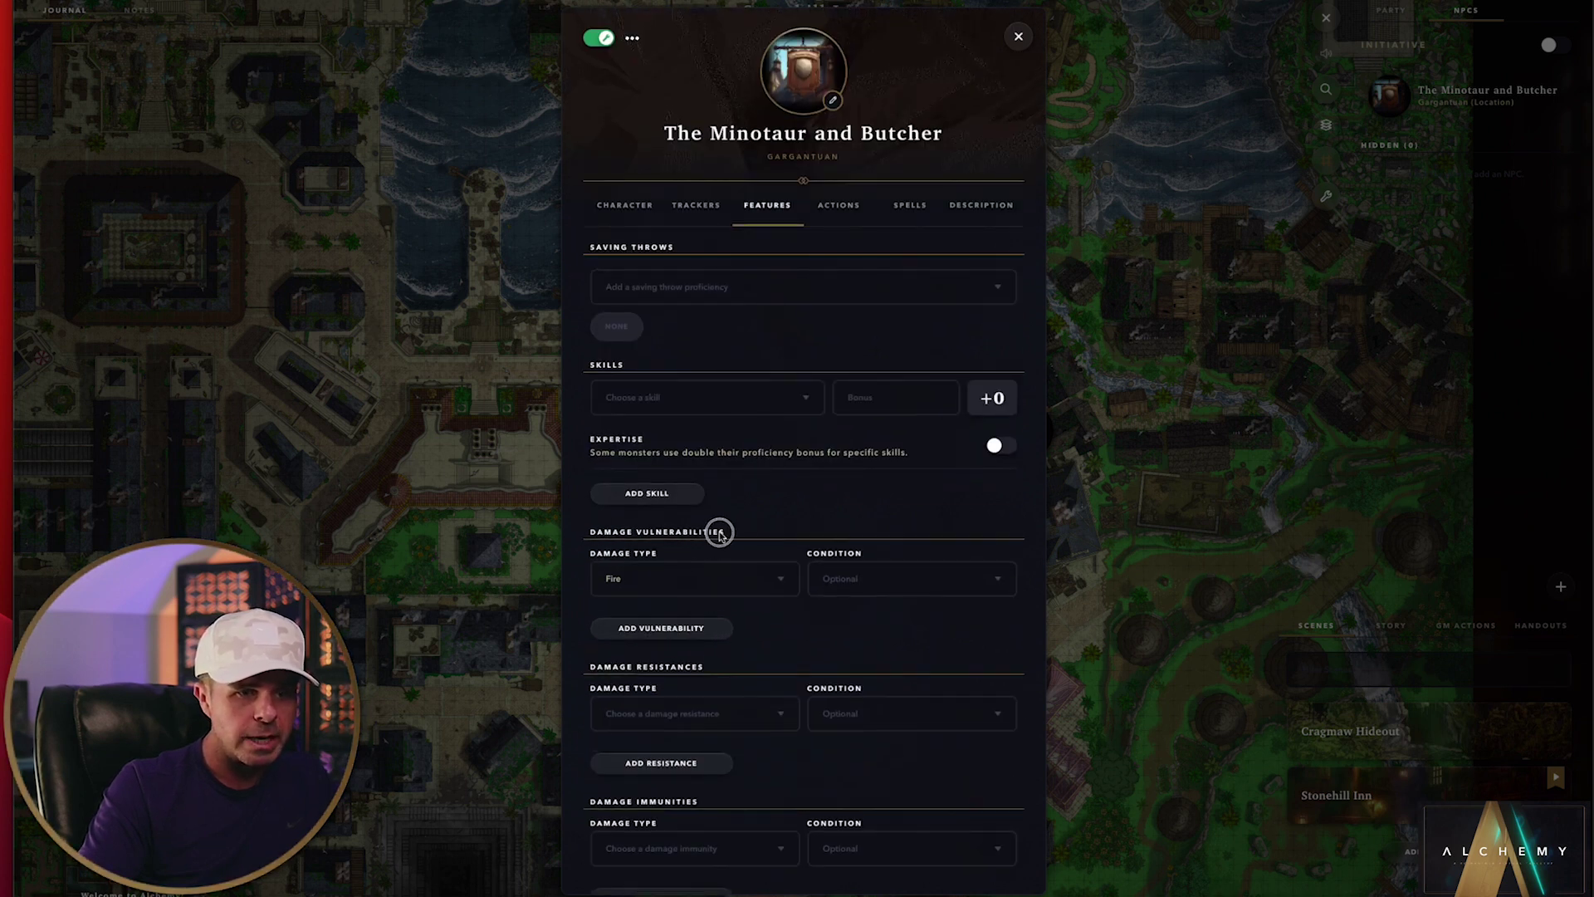
Step: Review the tavern NPC's actions, spells and Markdown description text in the editing sheet
click(838, 205)
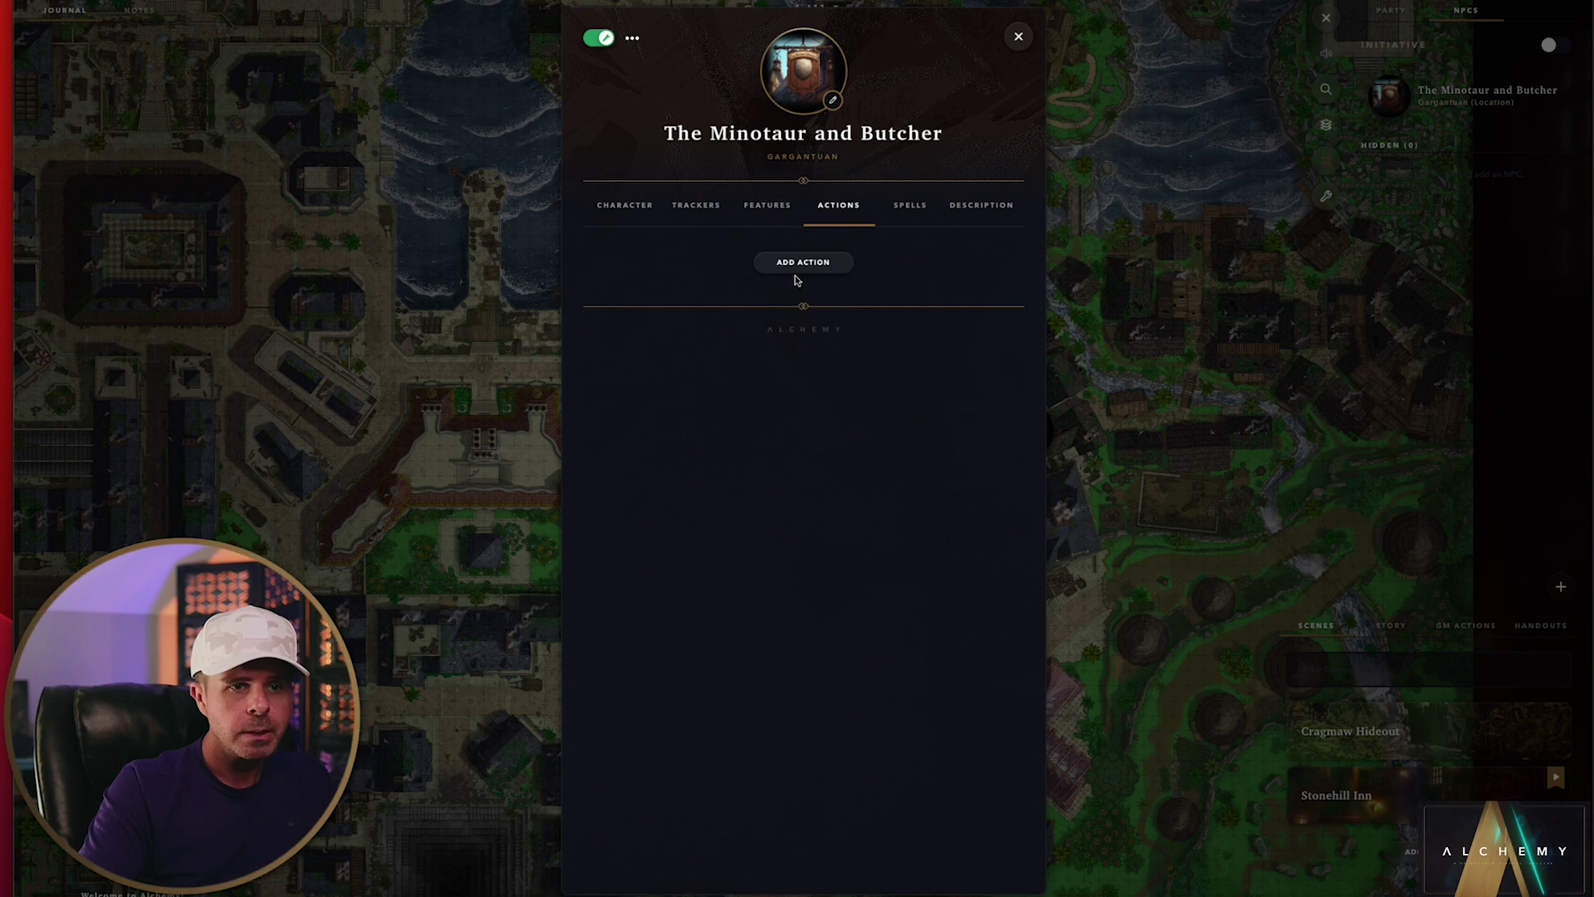
click(905, 208)
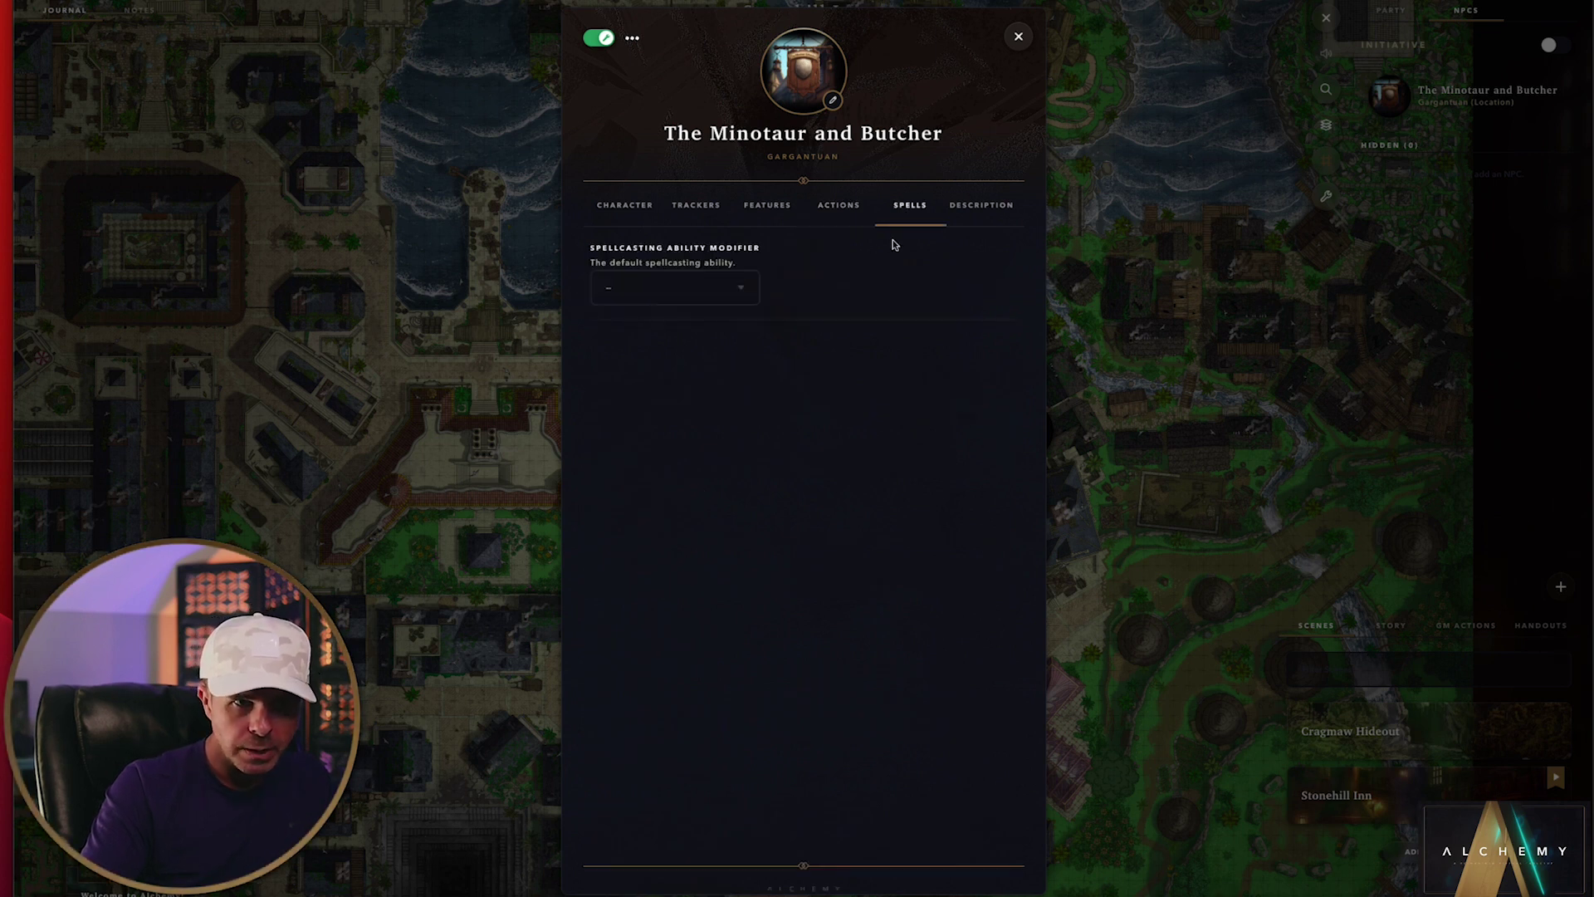
click(839, 214)
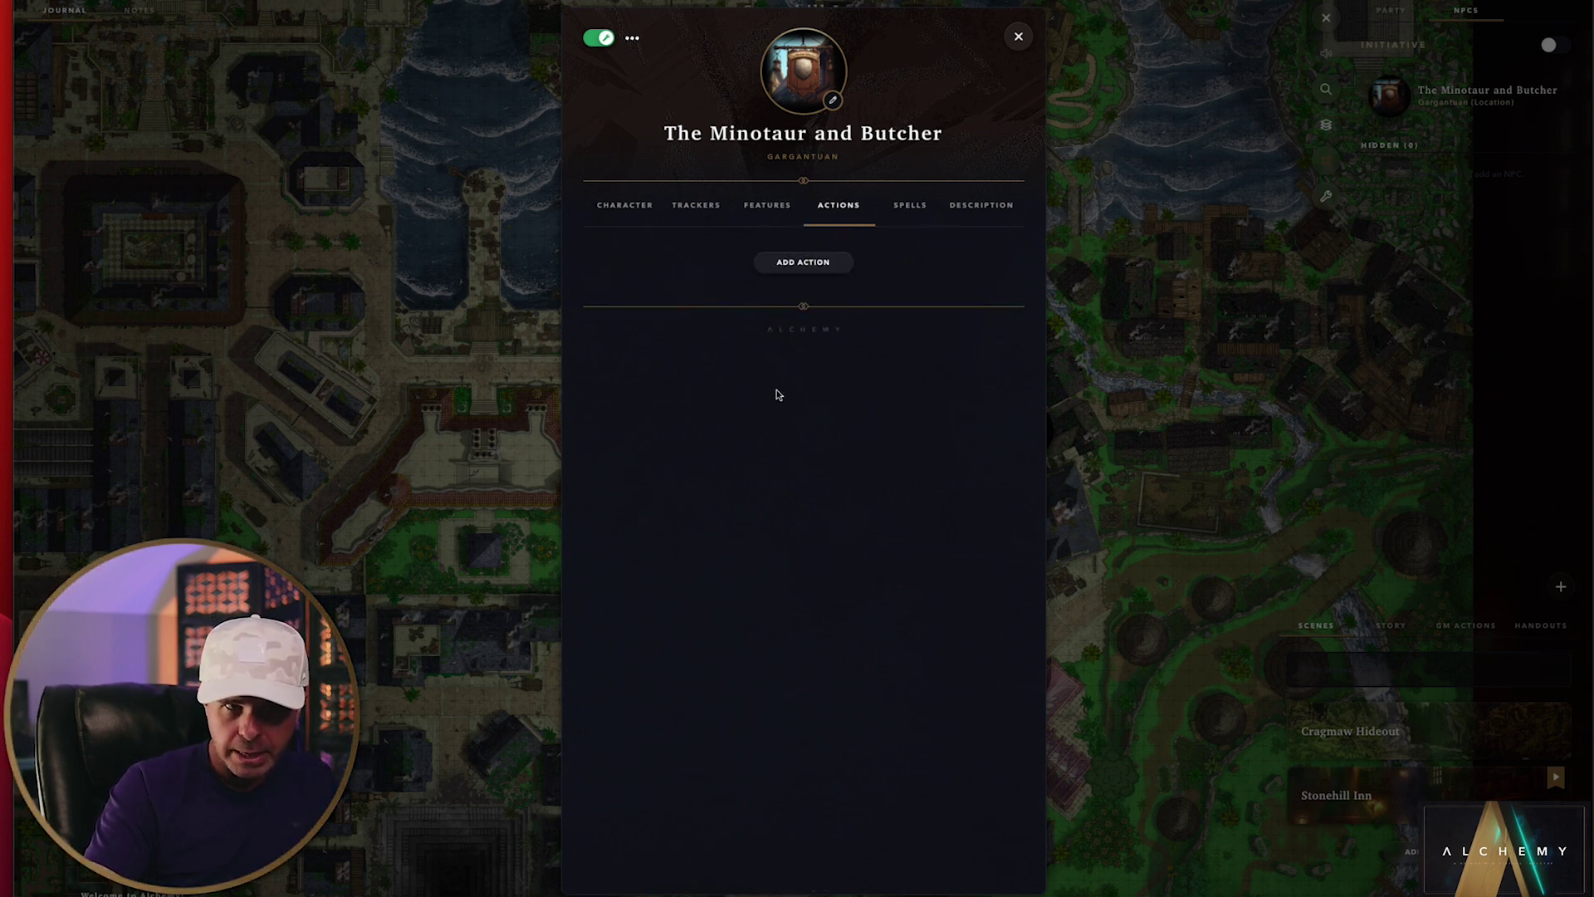
click(975, 205)
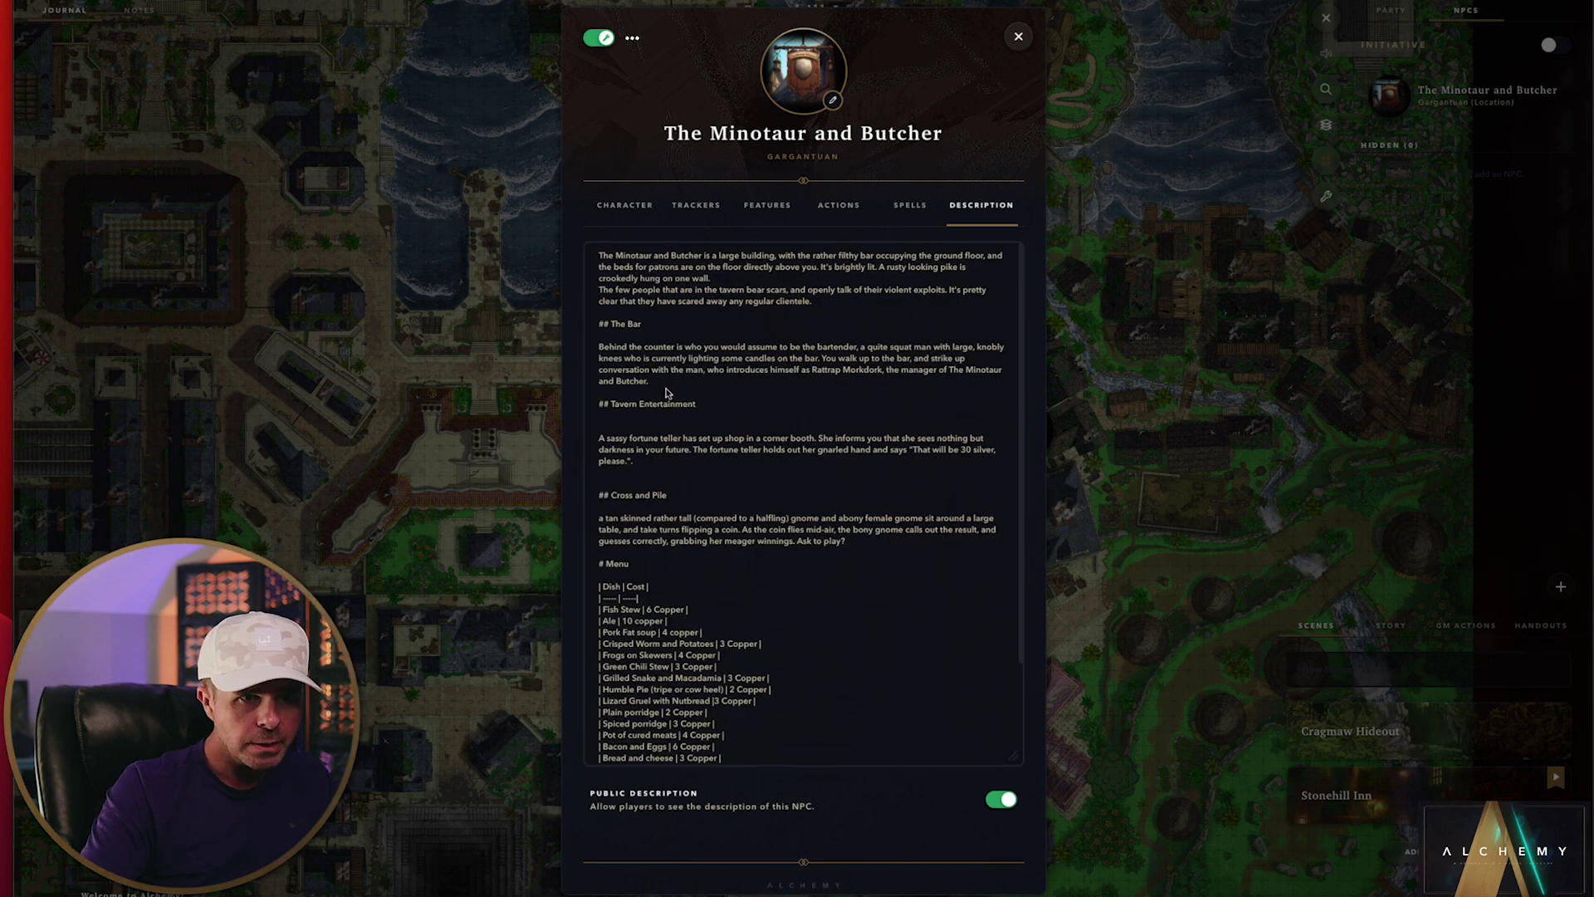
drag(603, 256, 804, 555)
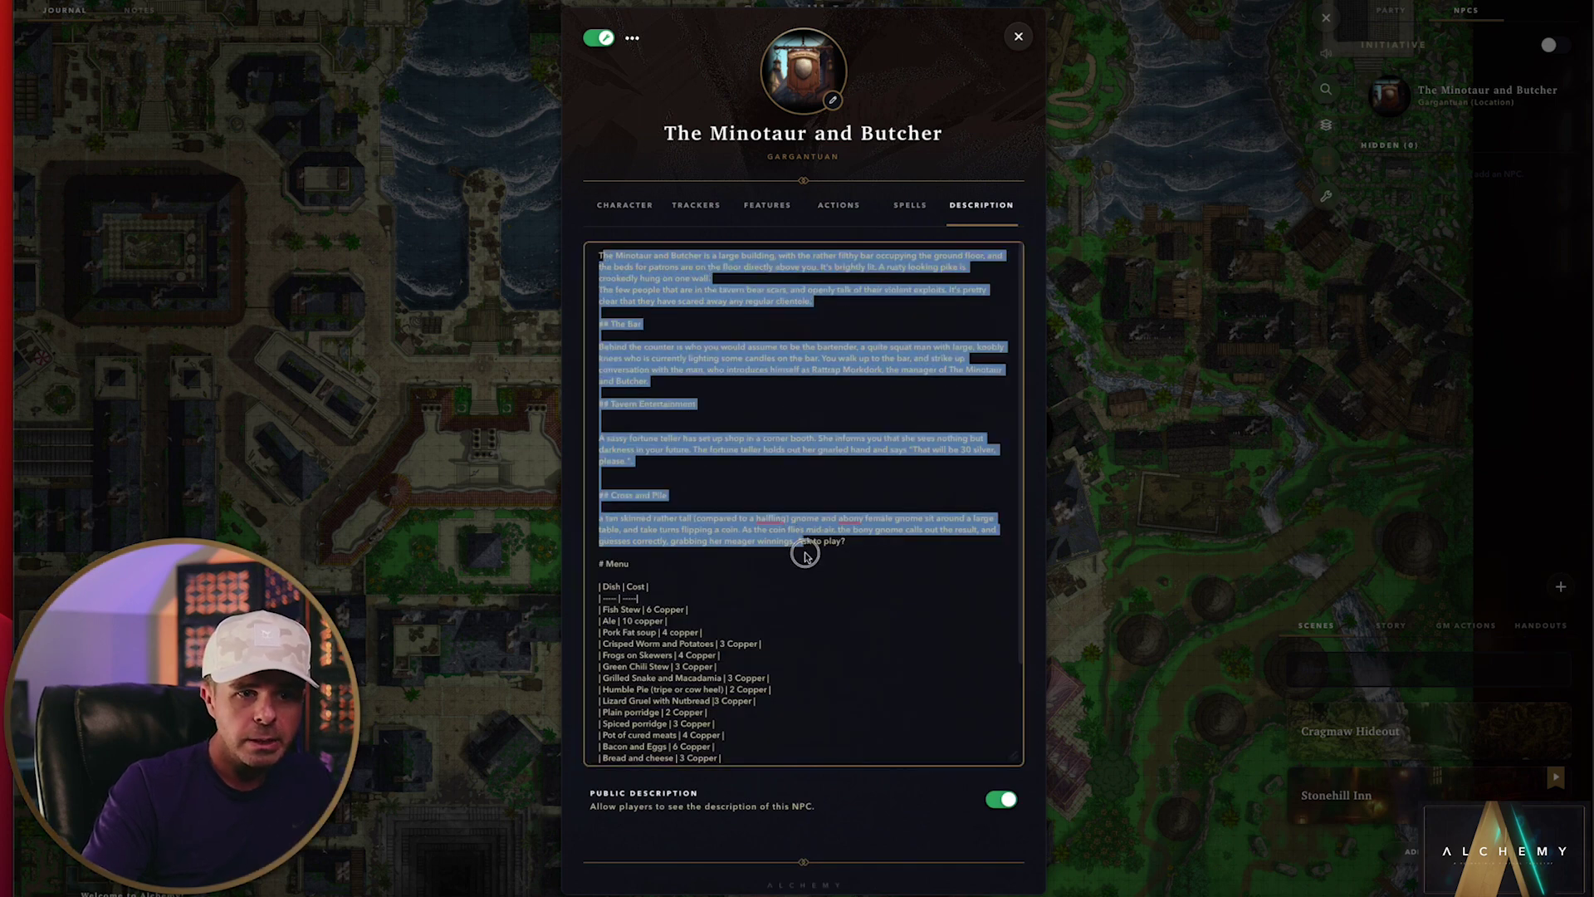
click(799, 551)
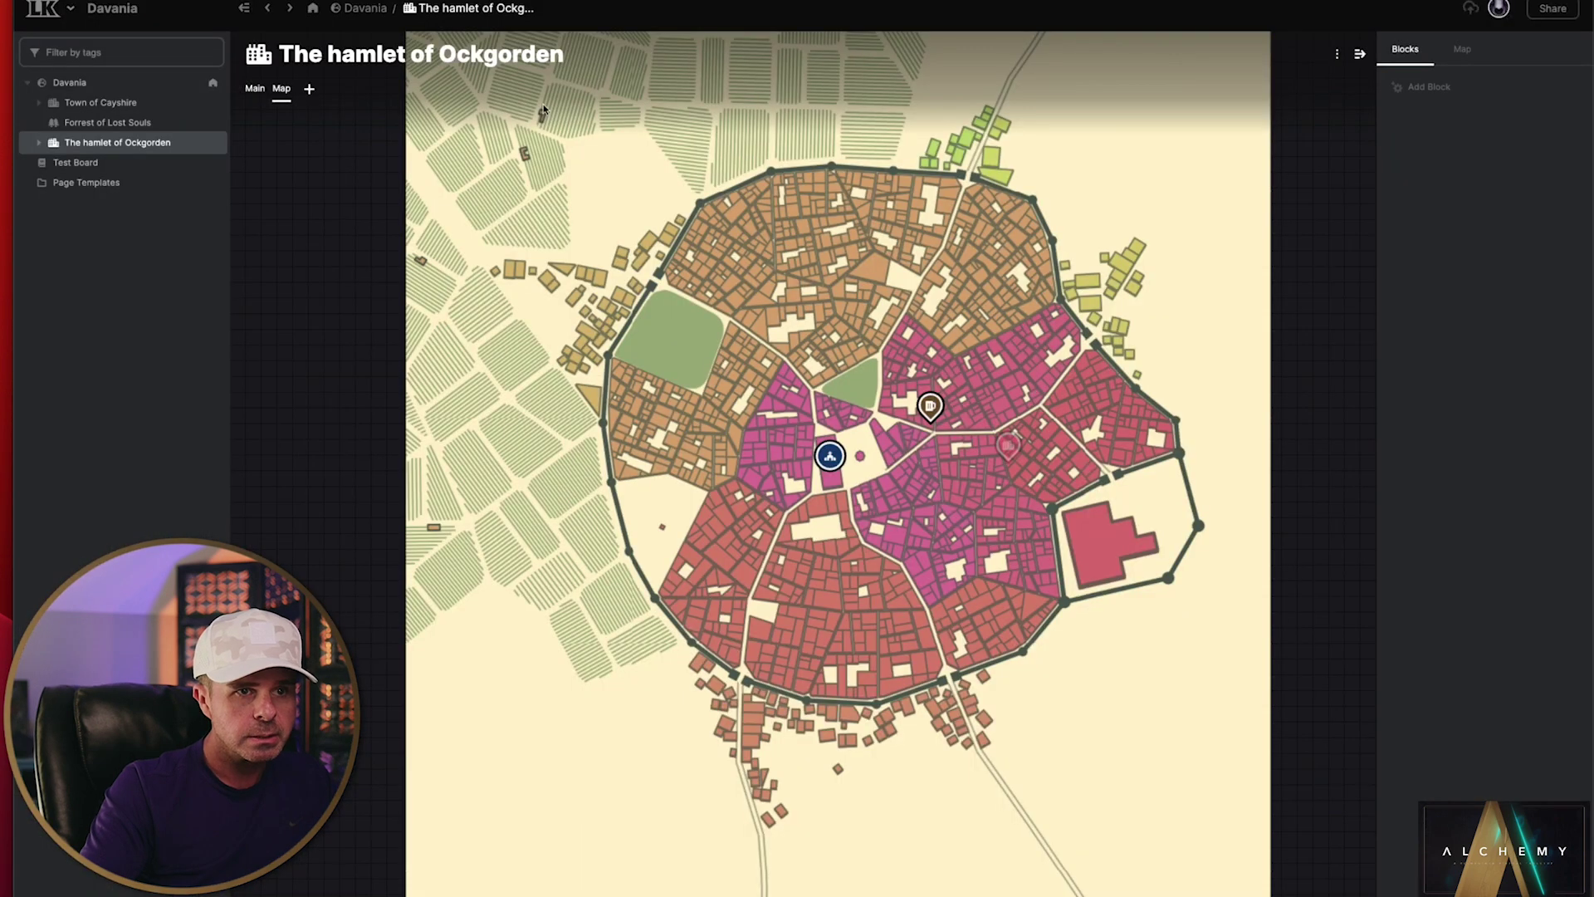
Step: In LegendKeeper, view the hamlet of Ockgorden's main page and map, and inspect the tavern pin
click(255, 89)
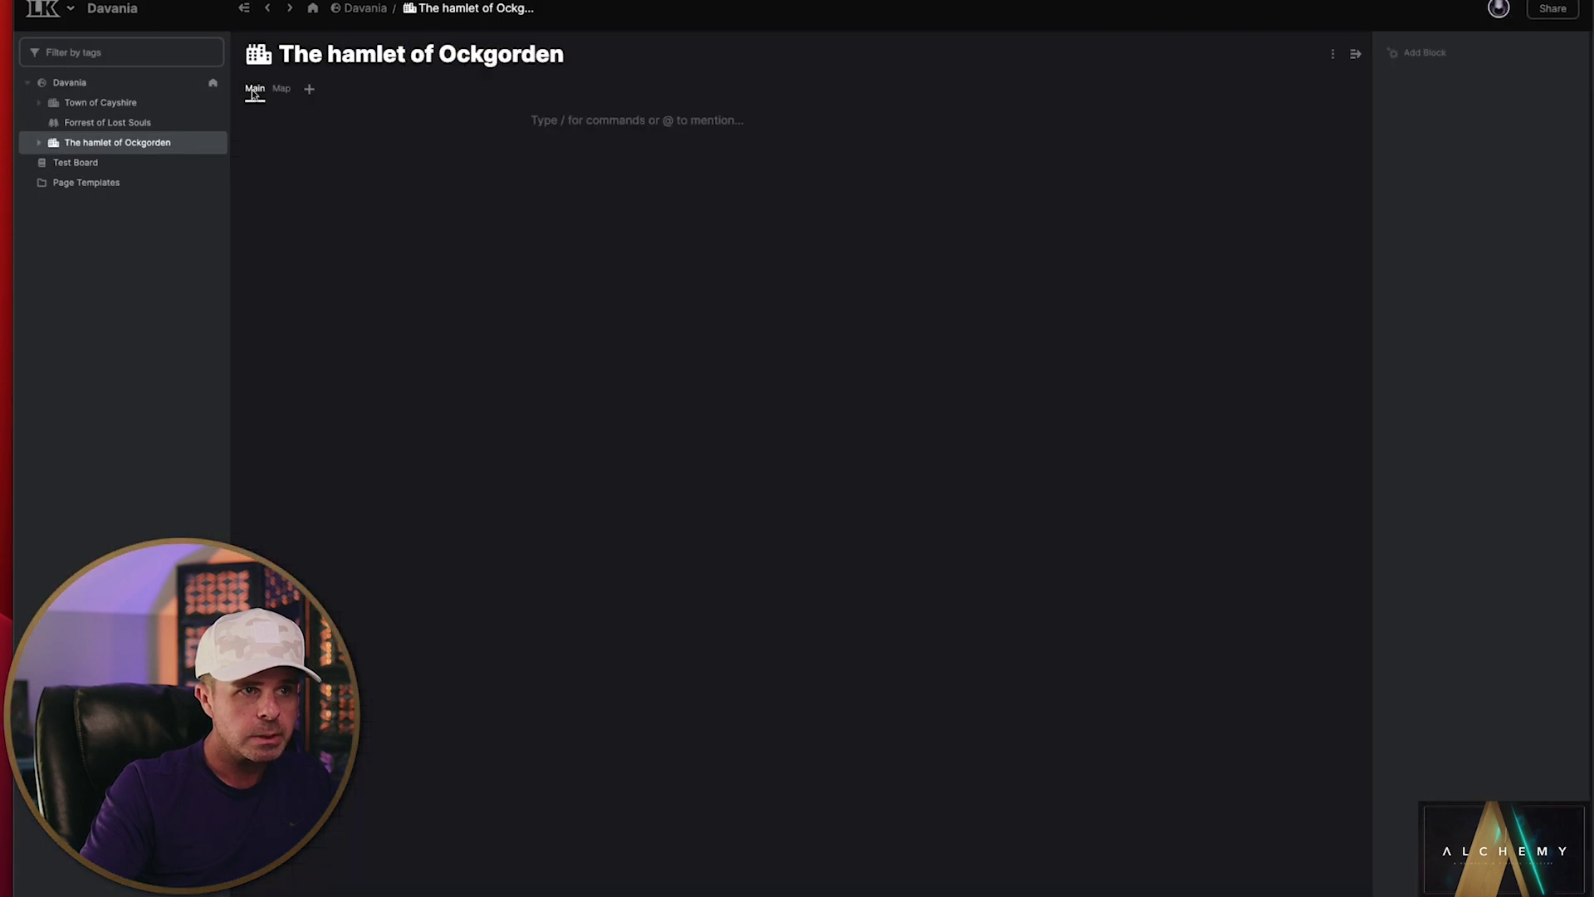
click(281, 88)
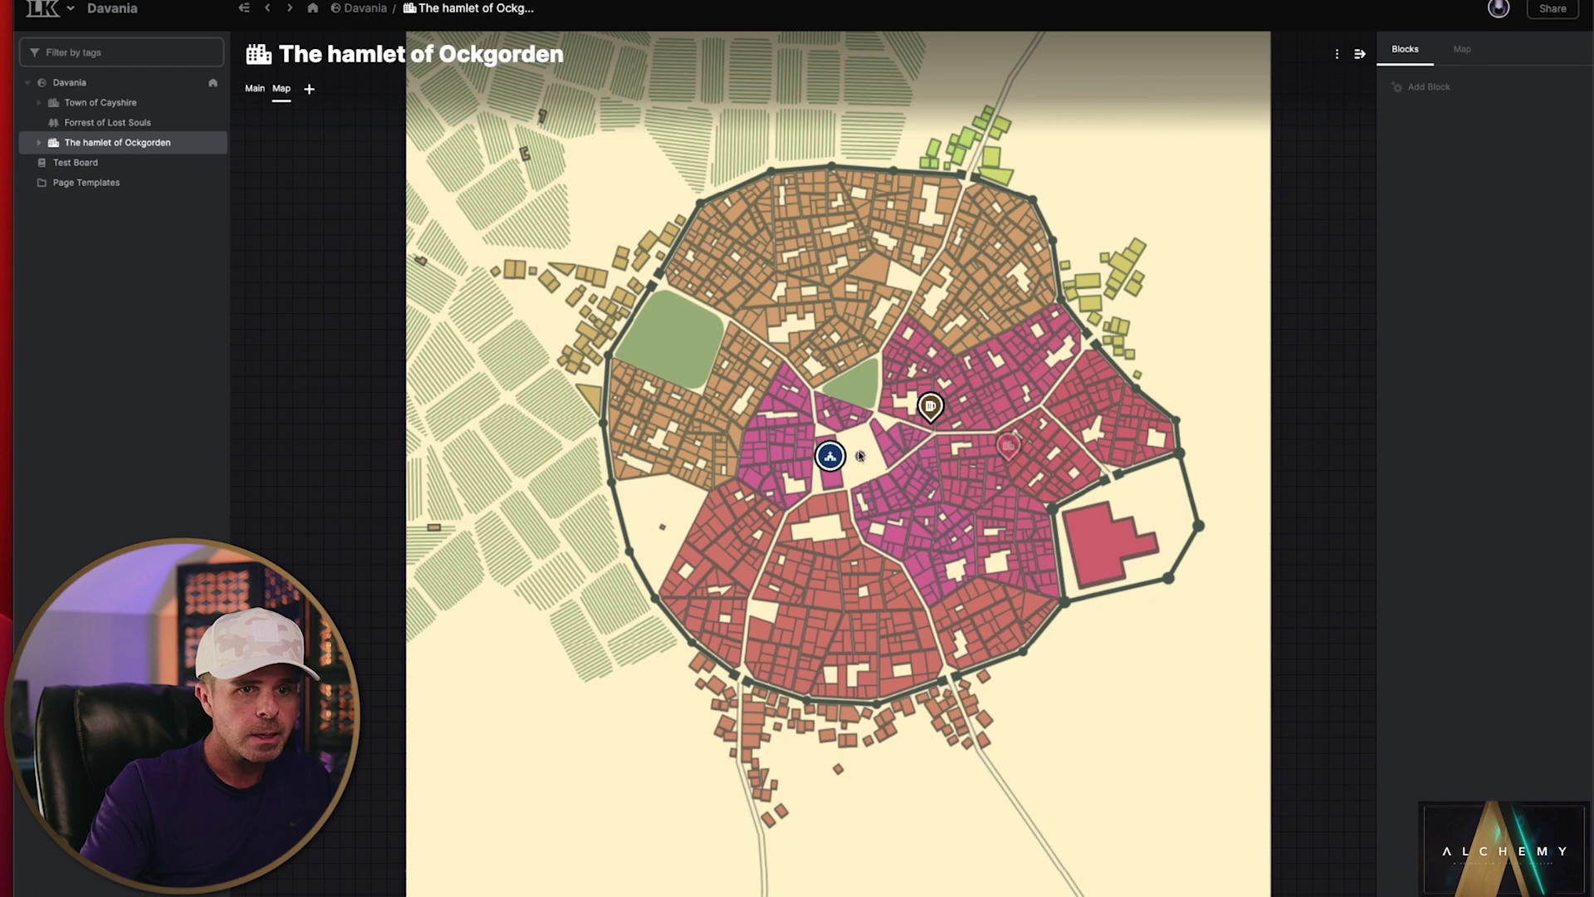
click(929, 413)
drag(215, 366, 307, 470)
click(66, 42)
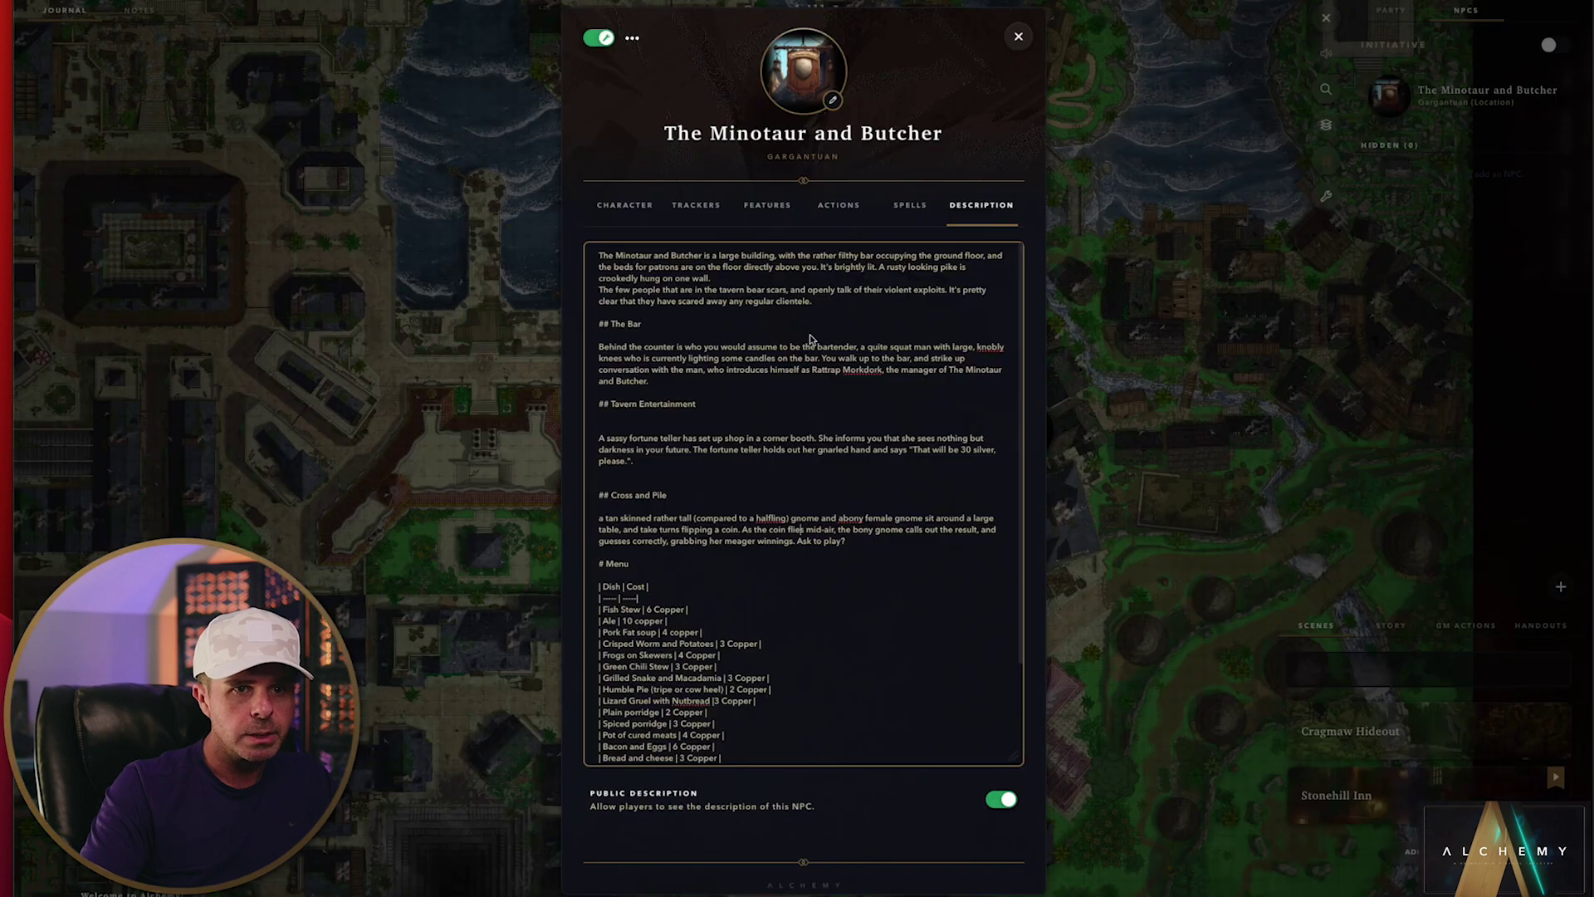
Step: In Alchemy, leave editing on the tavern's sheet, read through its formatted description and Menu table, and close the sheet
scroll(814, 452, down, 2)
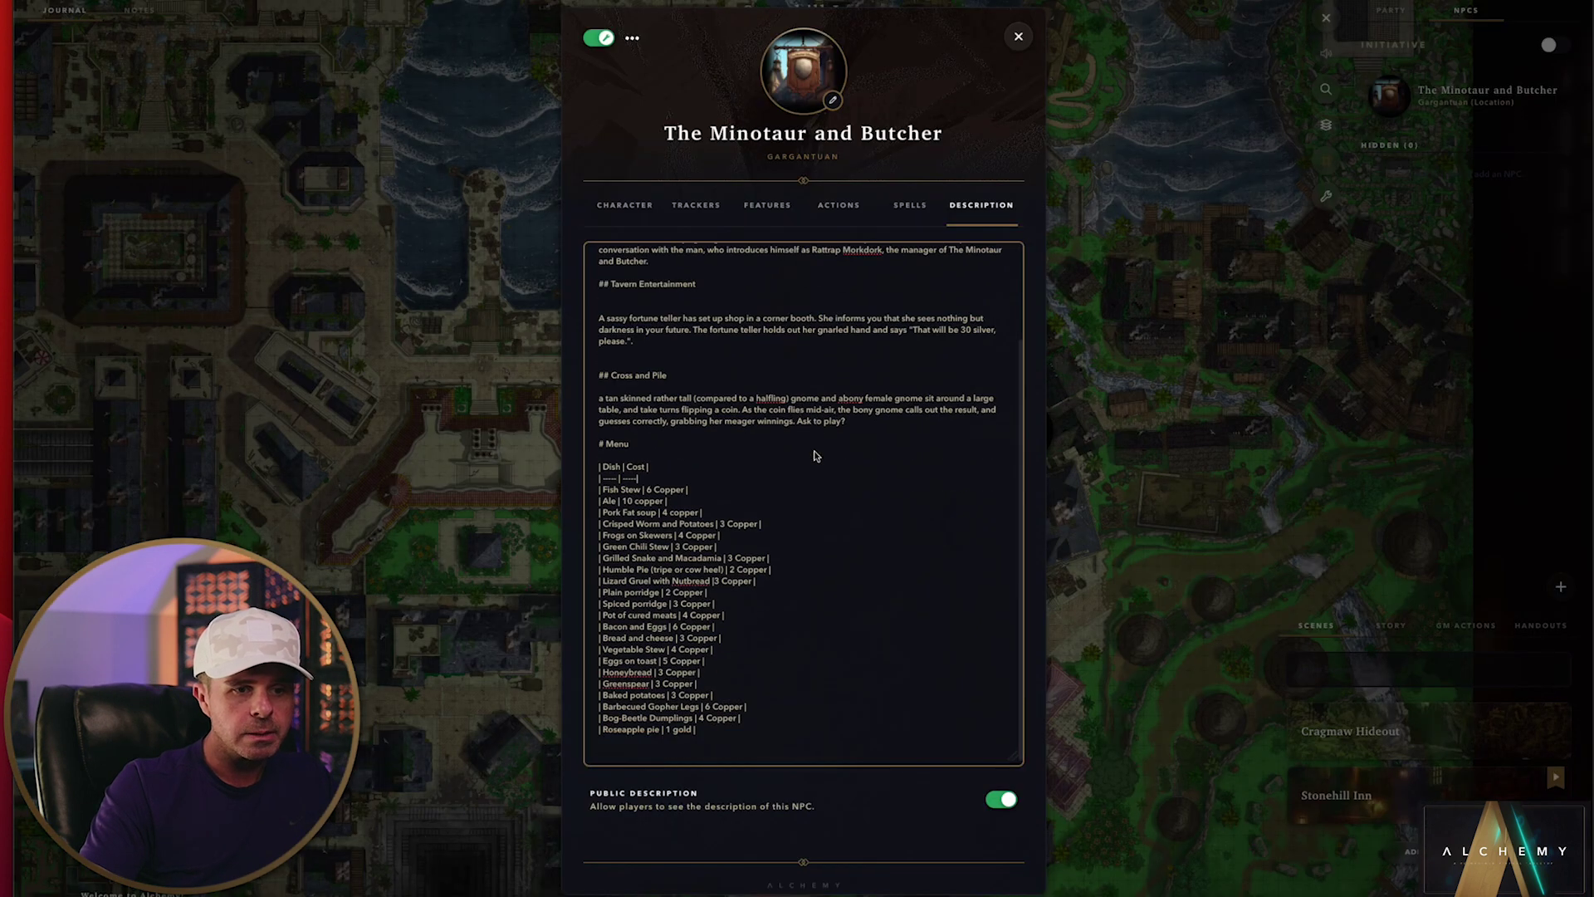
click(605, 38)
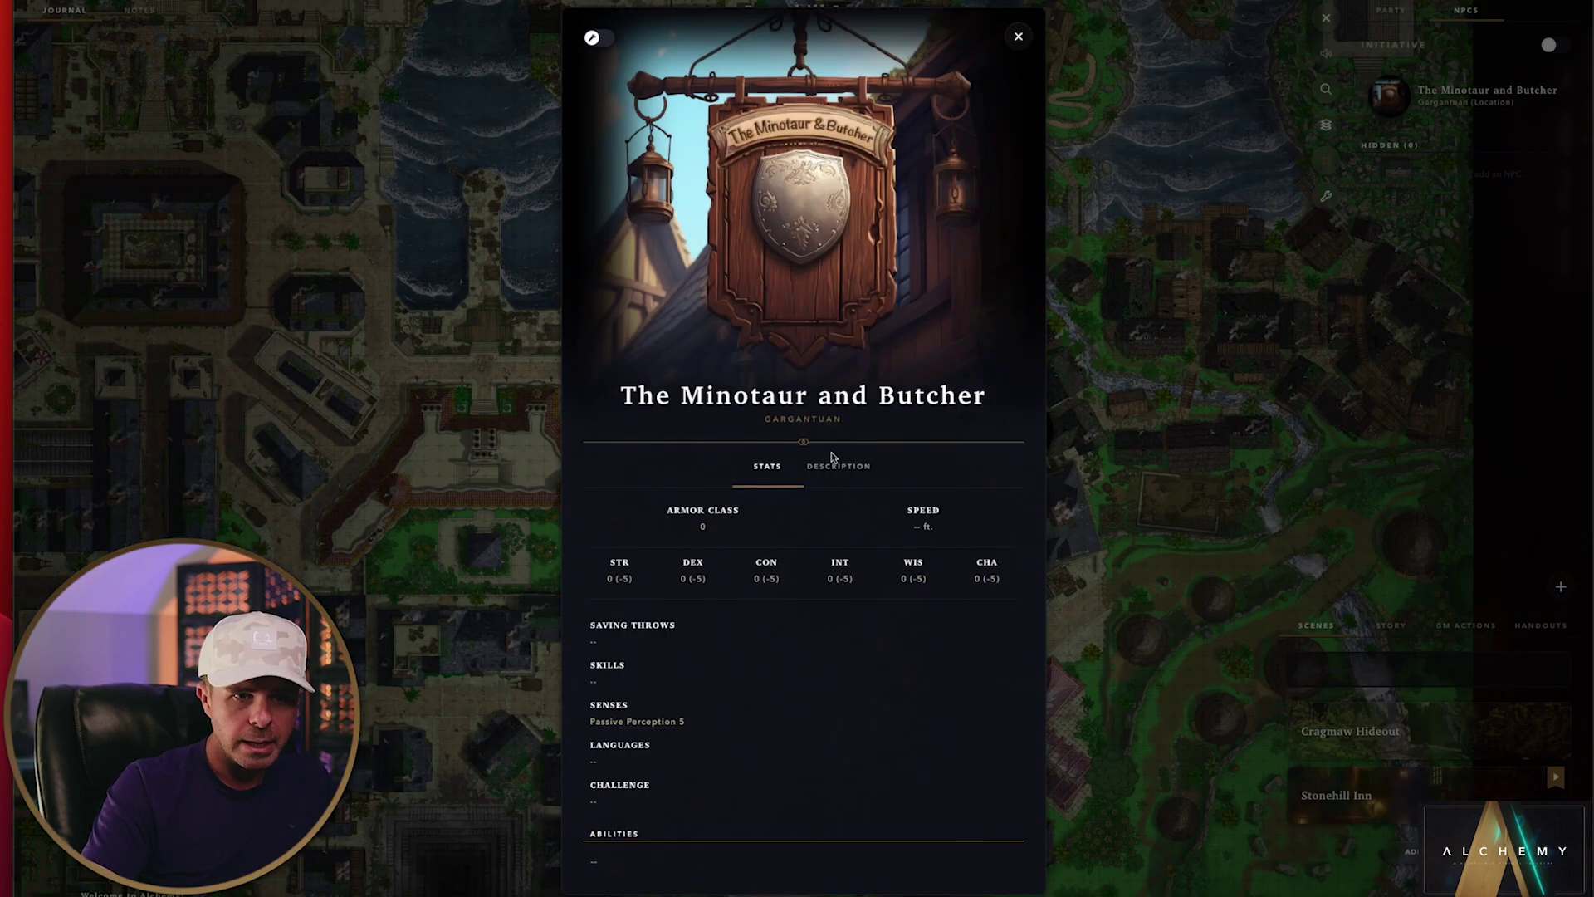
click(836, 470)
drag(653, 530, 765, 736)
scroll(758, 622, down, 10)
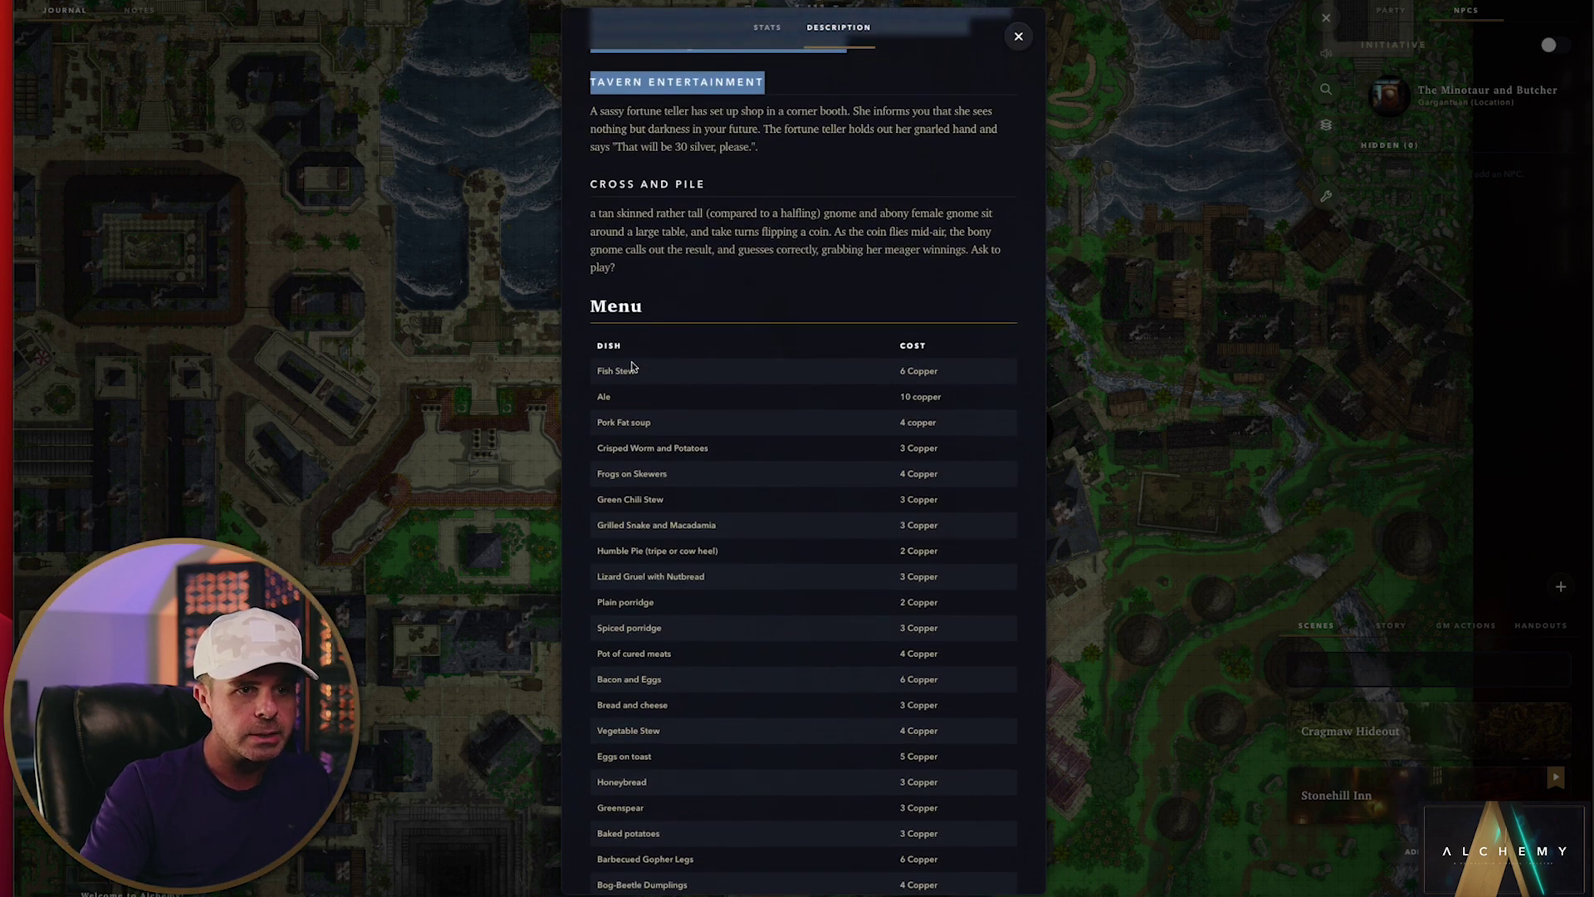
drag(822, 484, 913, 756)
scroll(834, 528, down, 3)
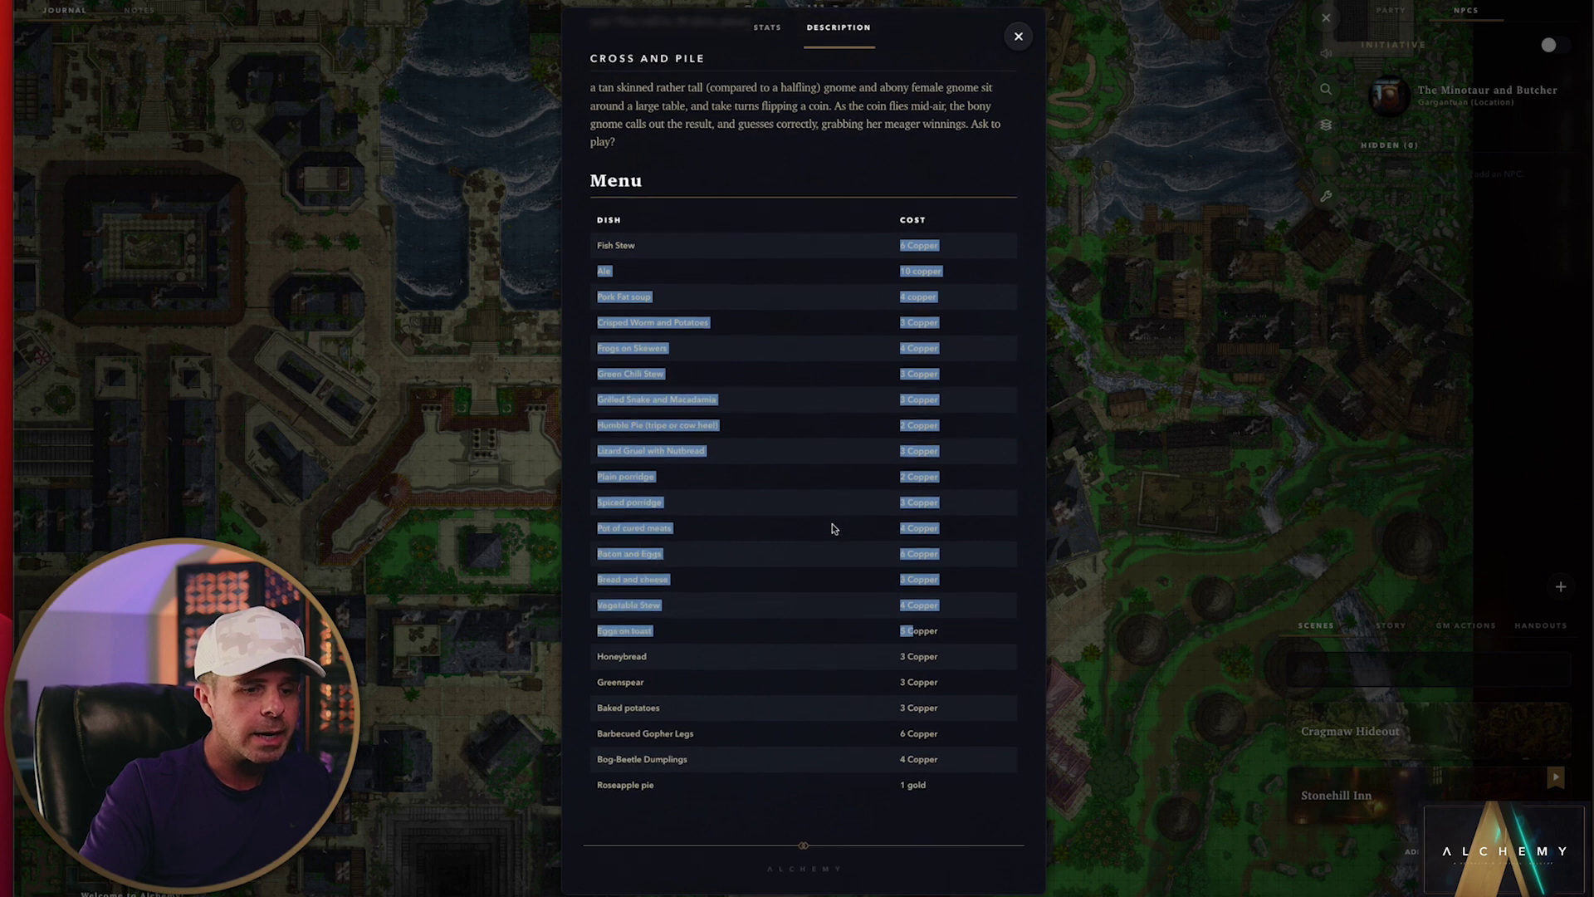
click(1019, 35)
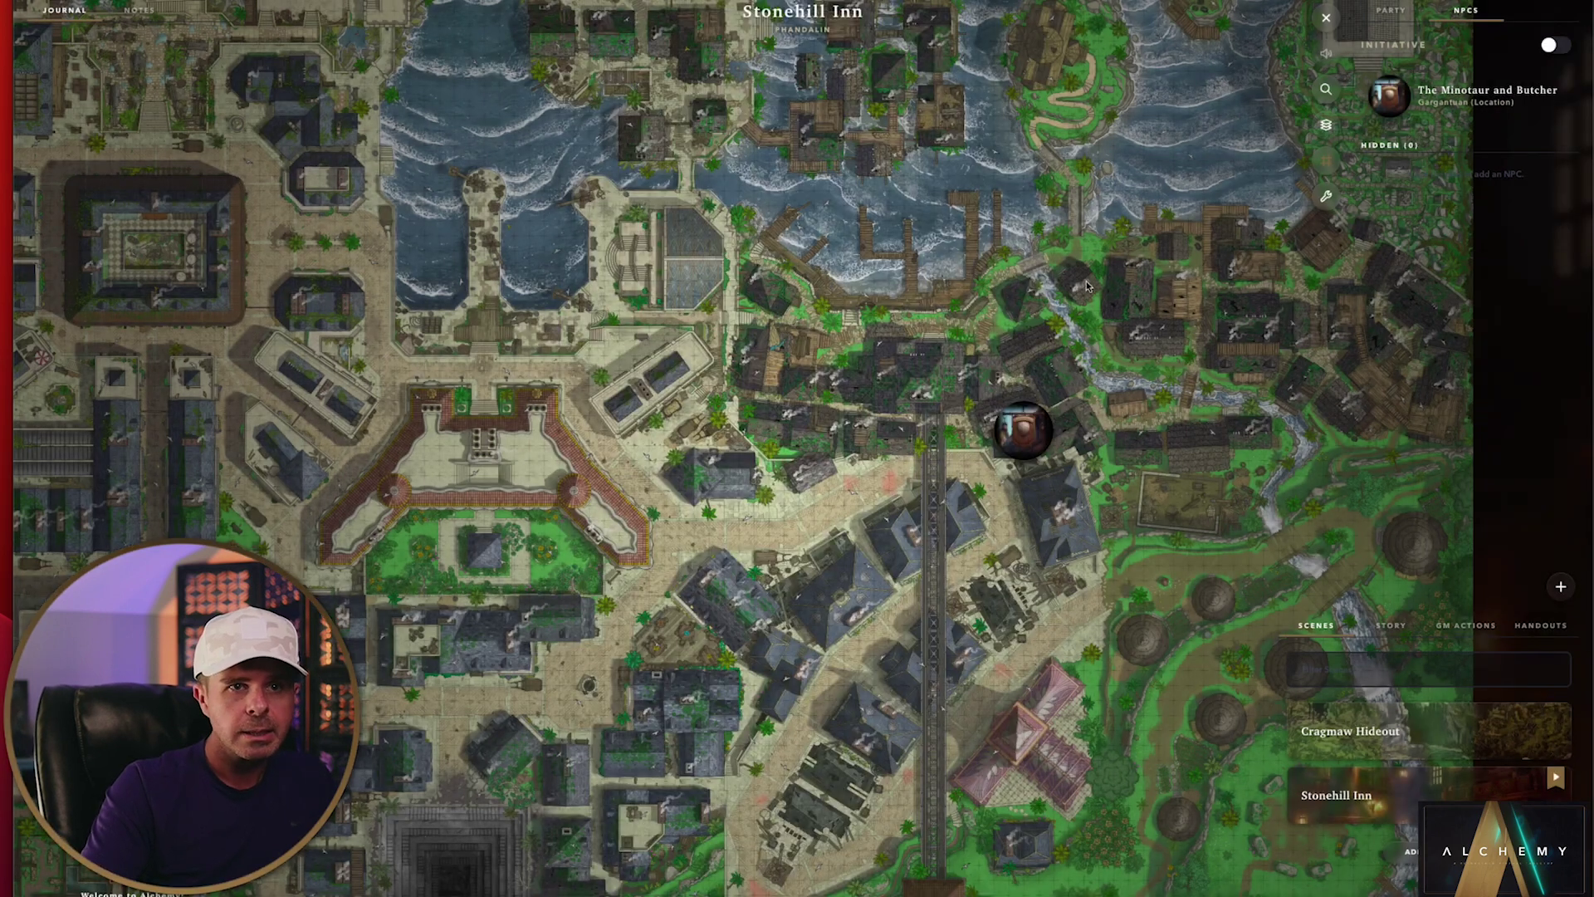
Step: Hide the tavern token on the Stonehill Inn map and show it again
click(1024, 436)
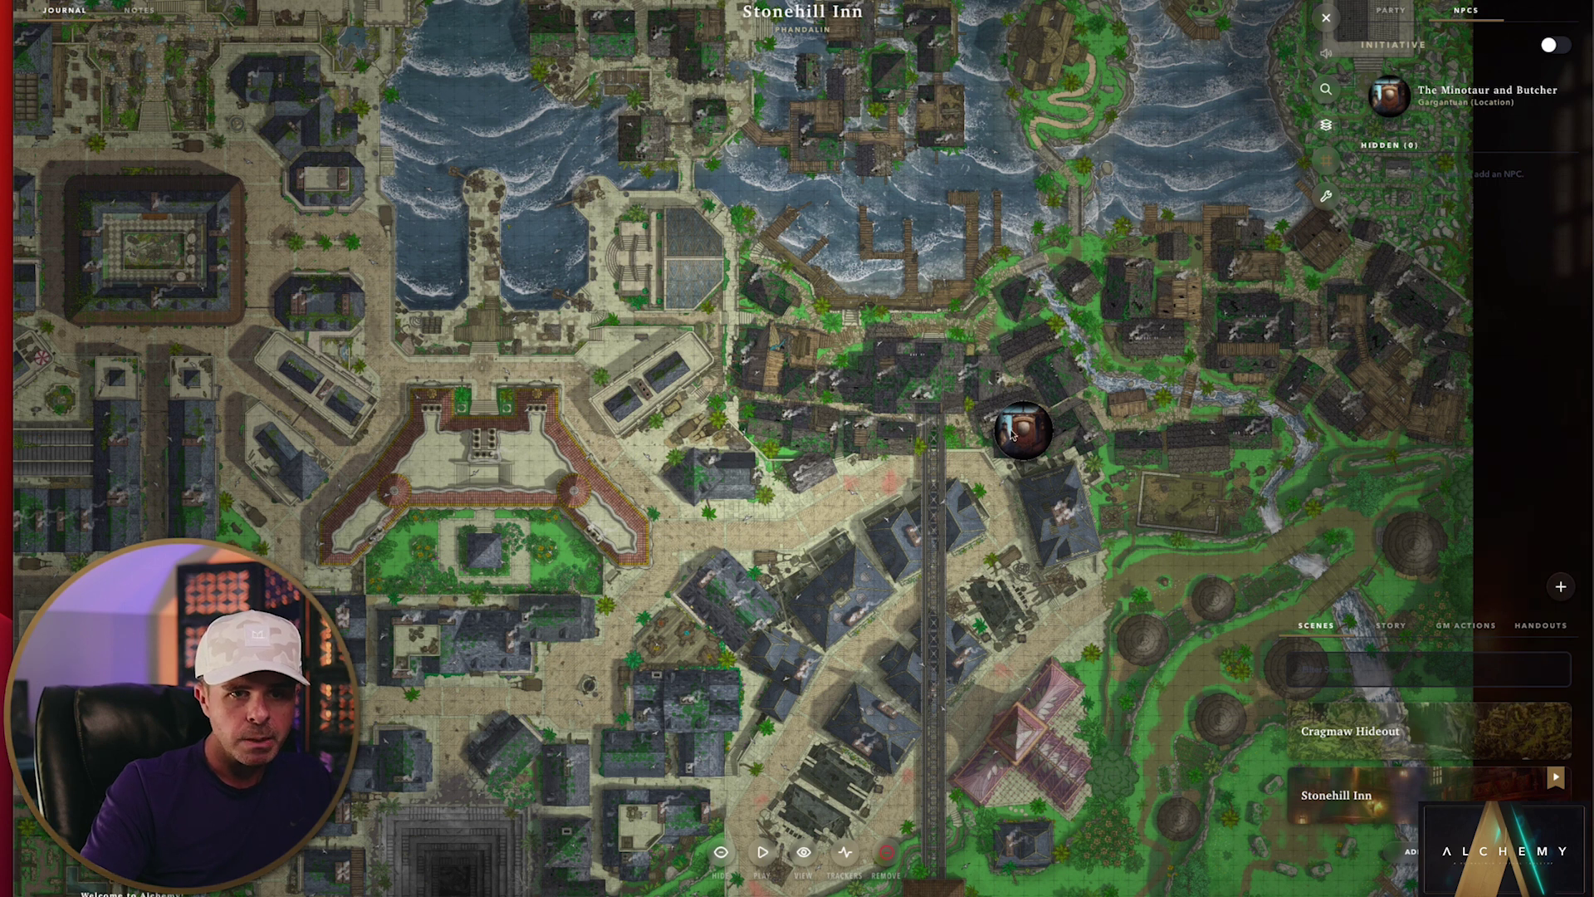
scroll(513, 423, down, 2)
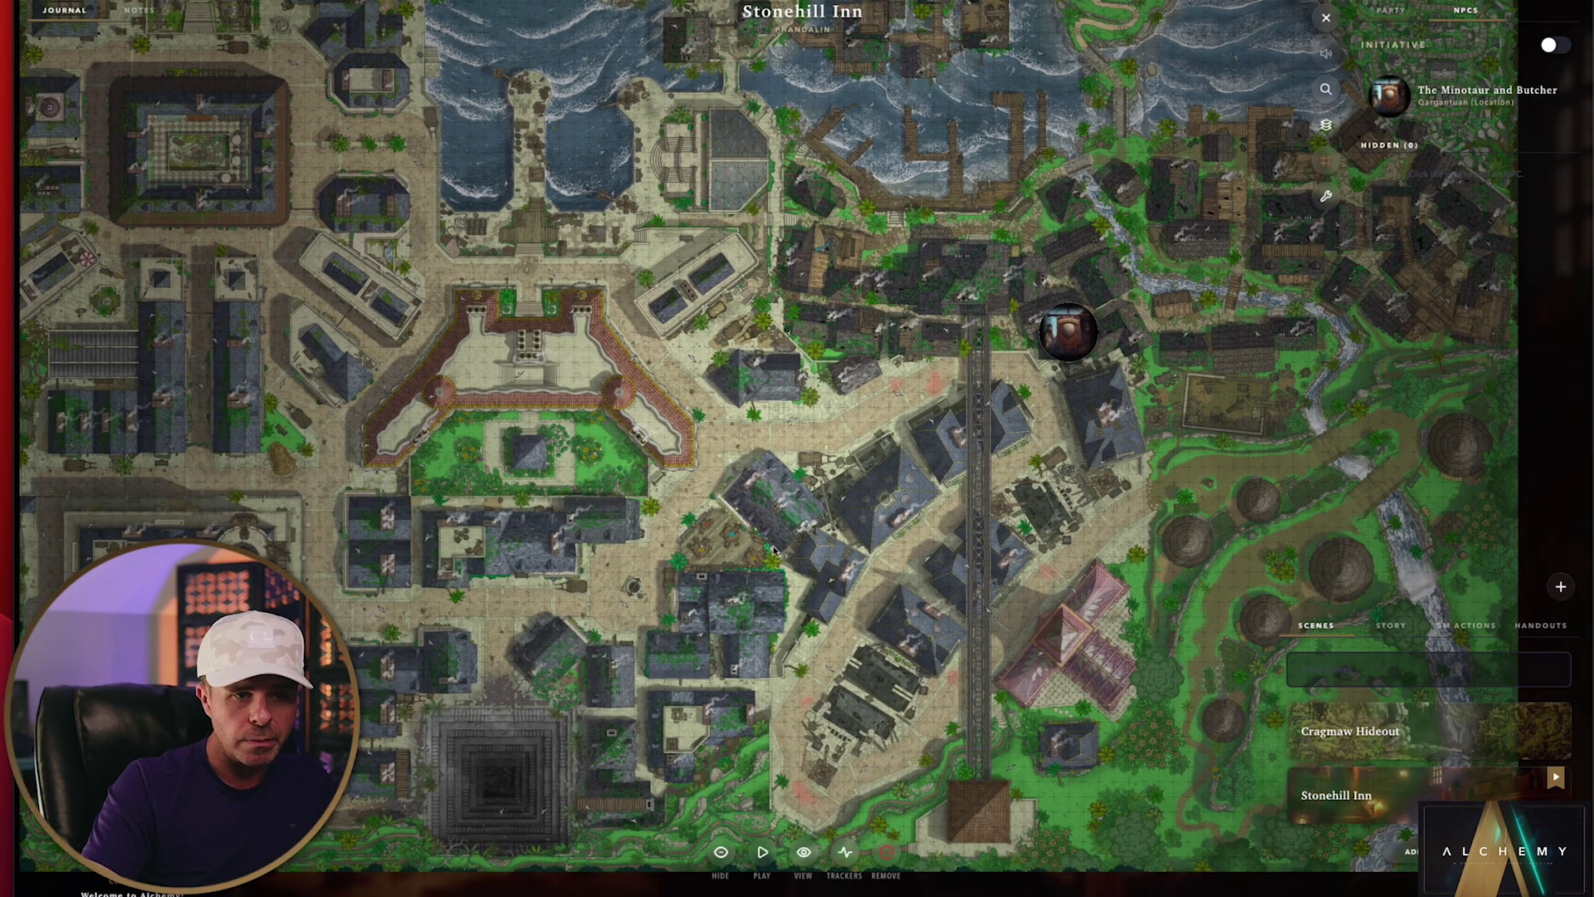
scroll(777, 551, up, 2)
right_click(1060, 431)
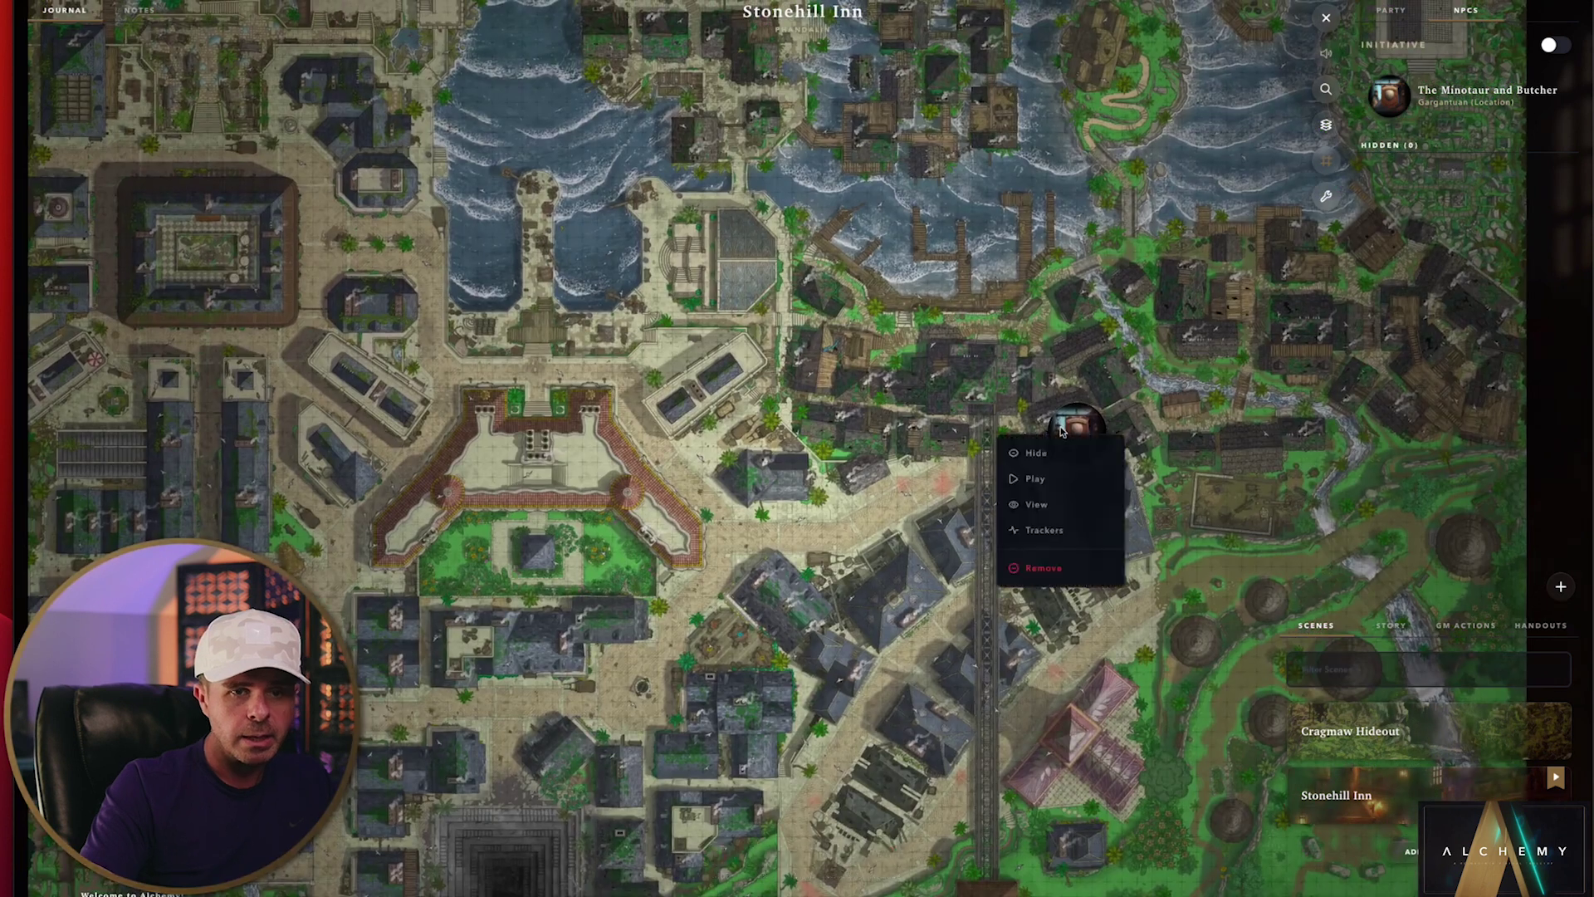
click(1028, 453)
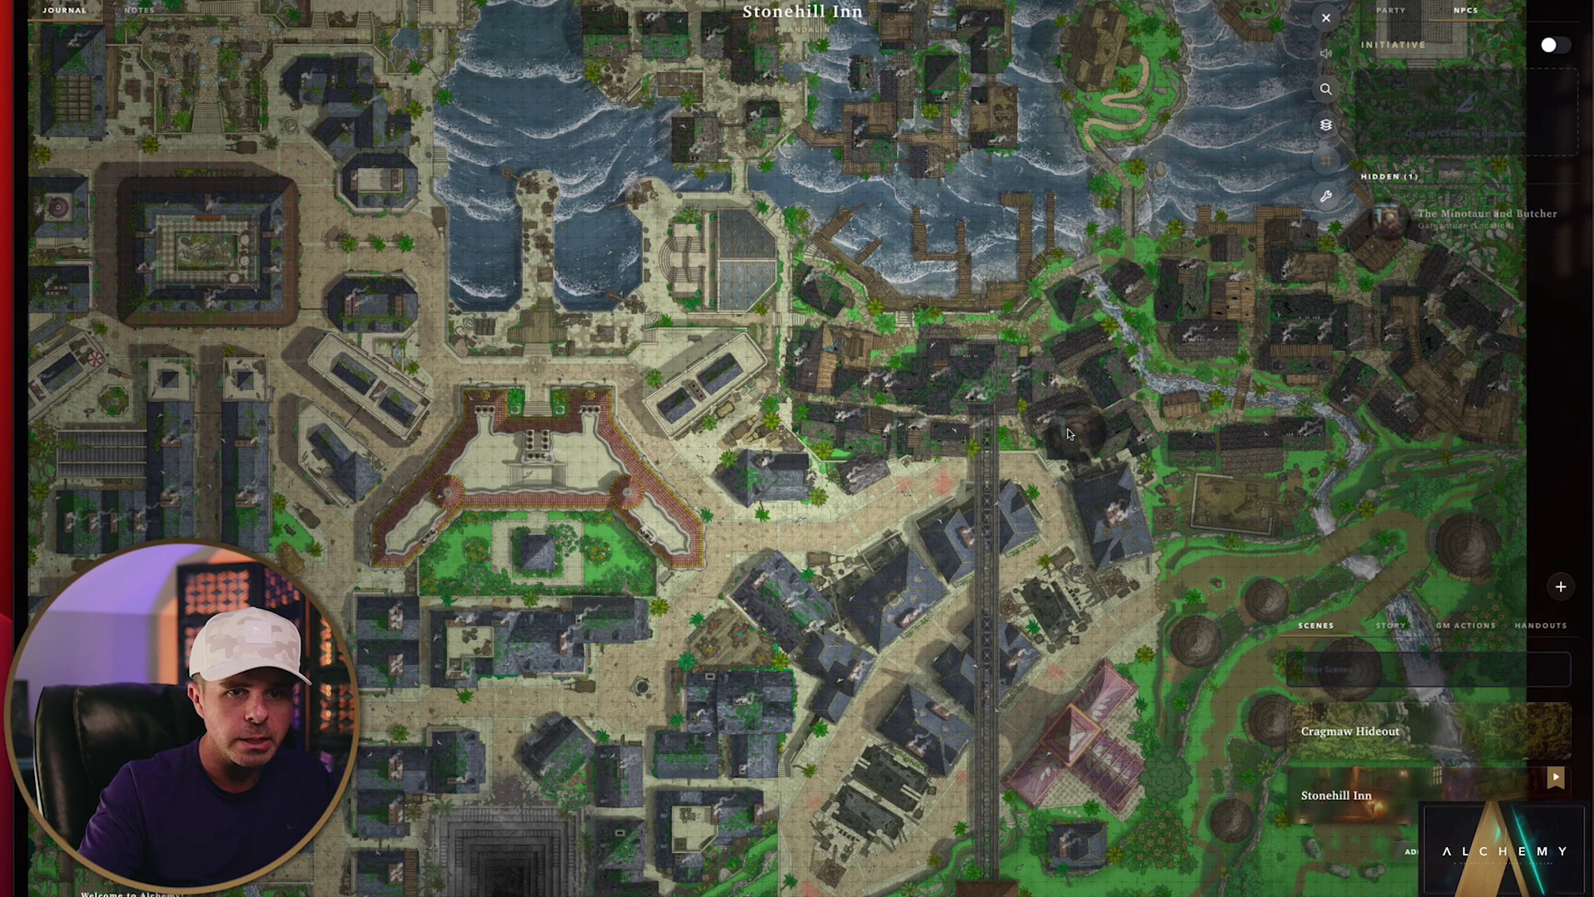
right_click(1069, 432)
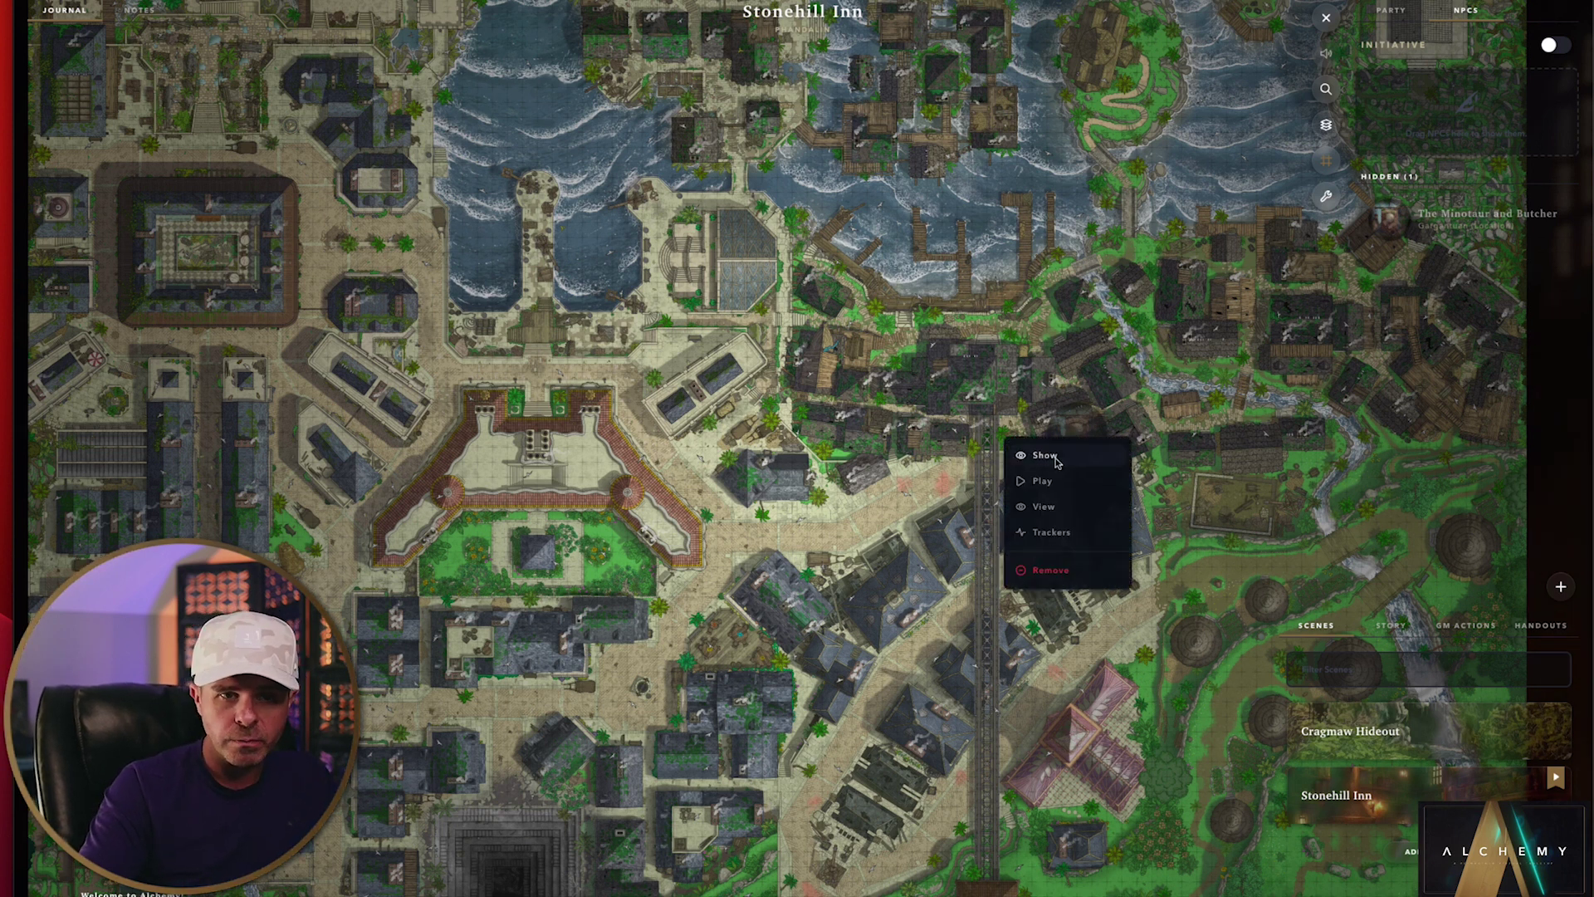
click(1052, 456)
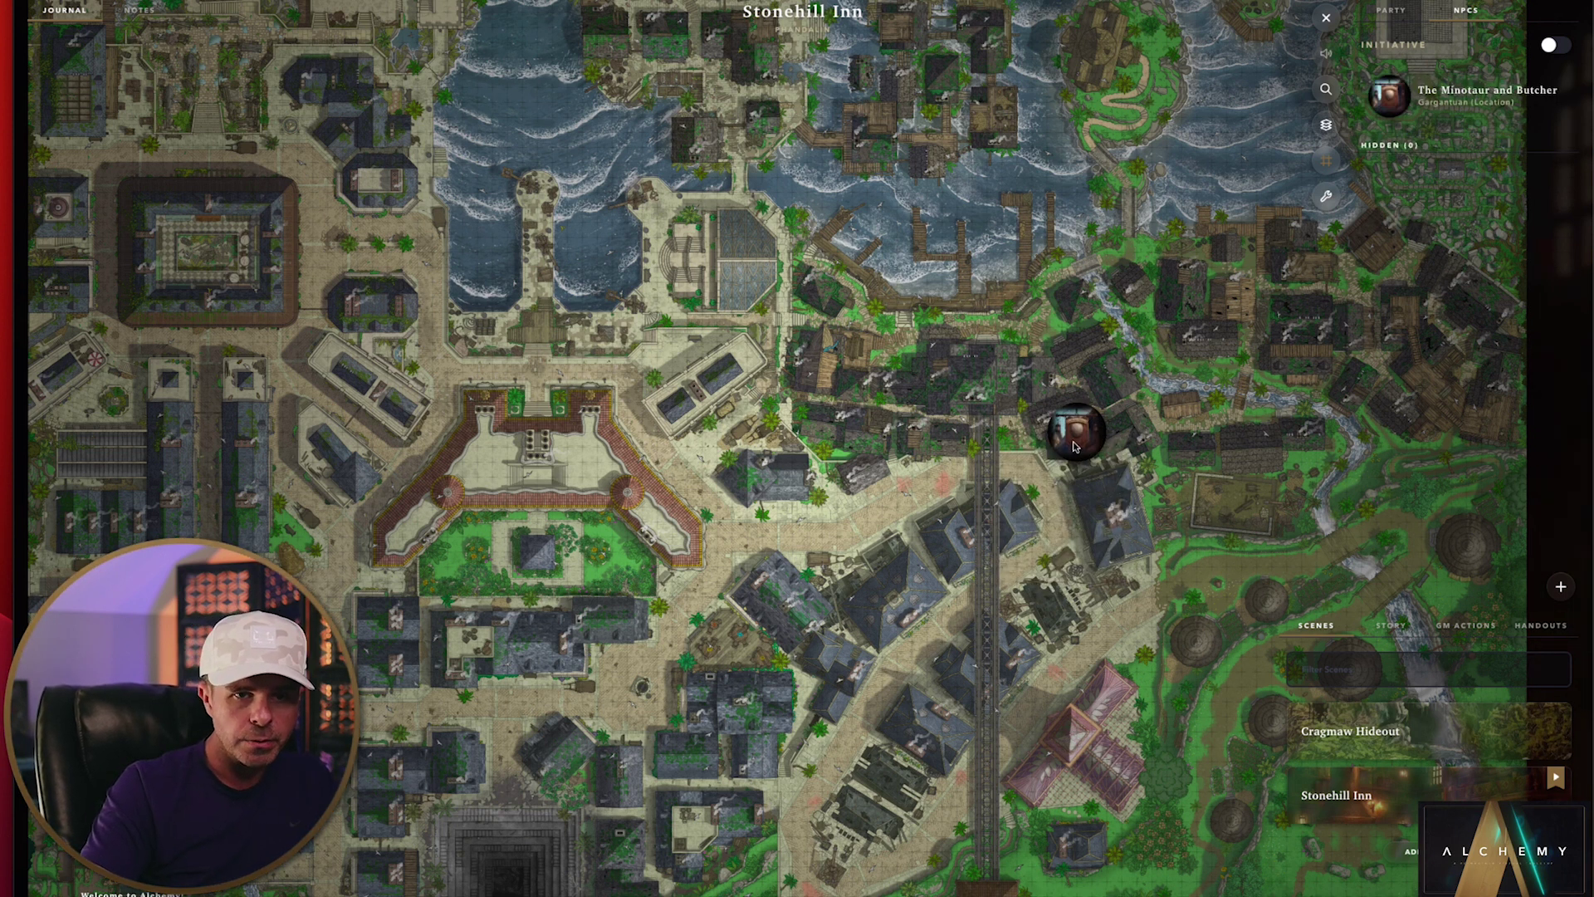
Step: Open the tavern token's sheet for editing, review its description text and Public Description setting, and return to the read view
click(1074, 446)
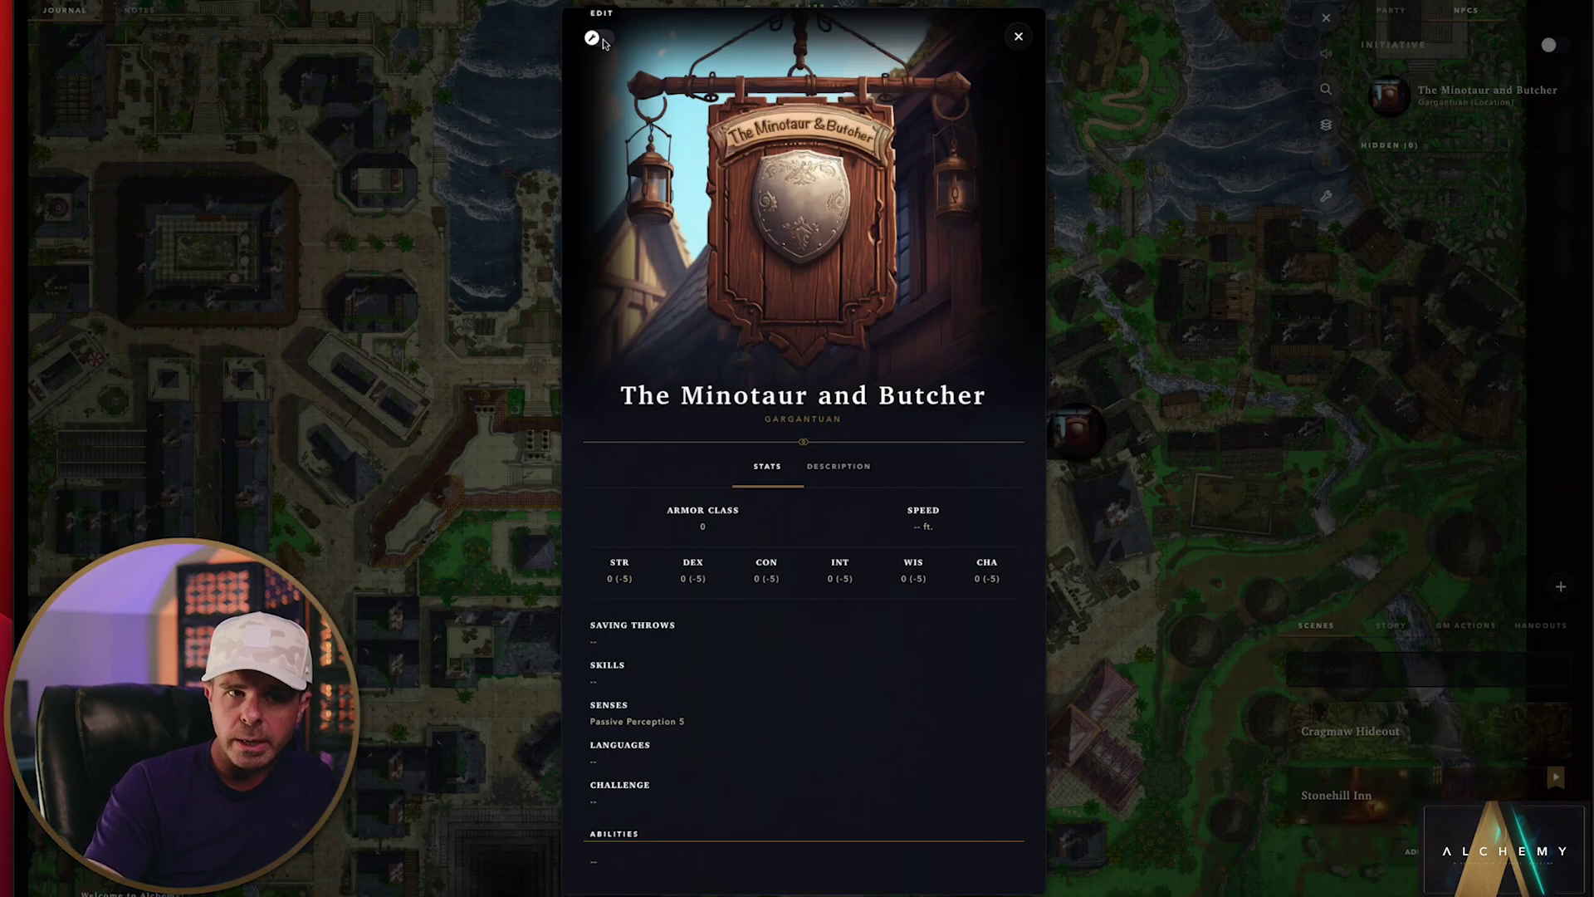
click(592, 38)
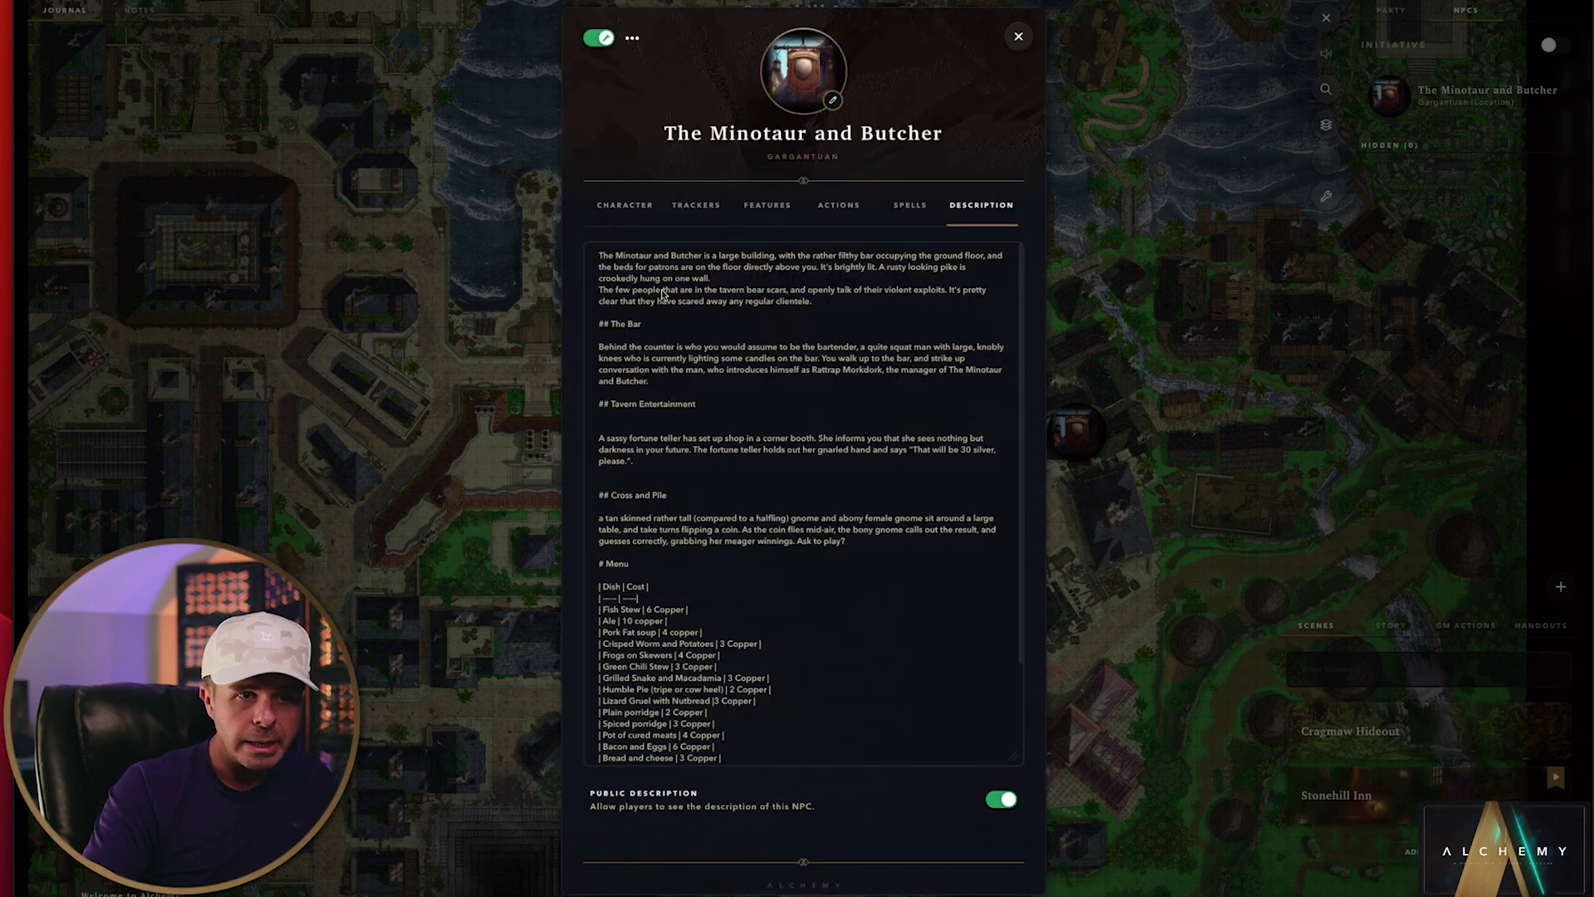
drag(639, 278, 709, 609)
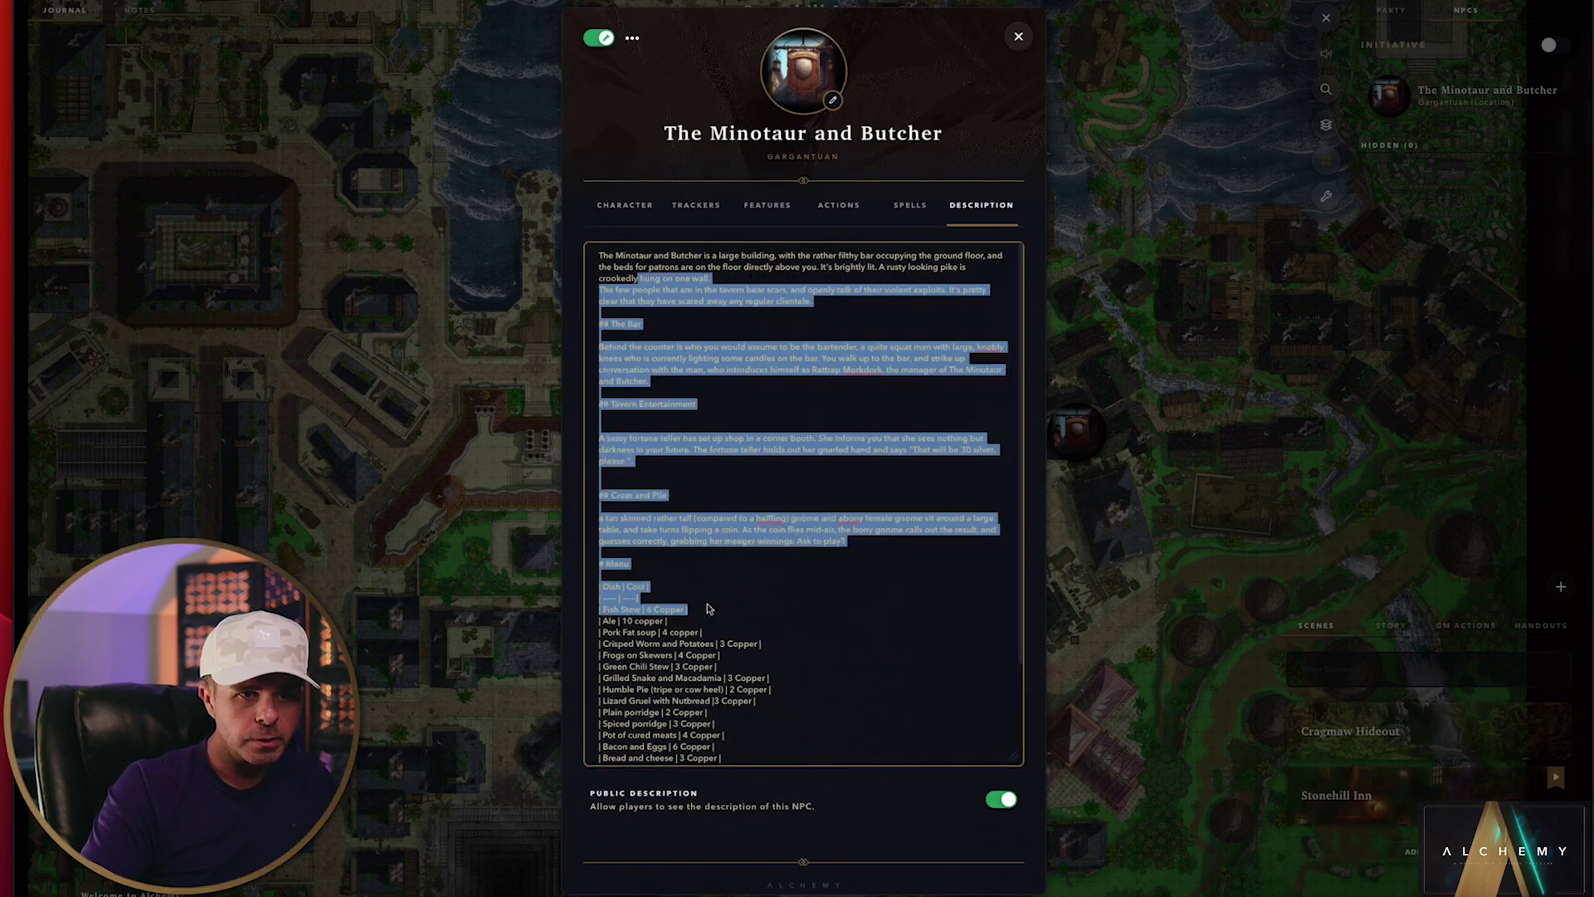
click(639, 794)
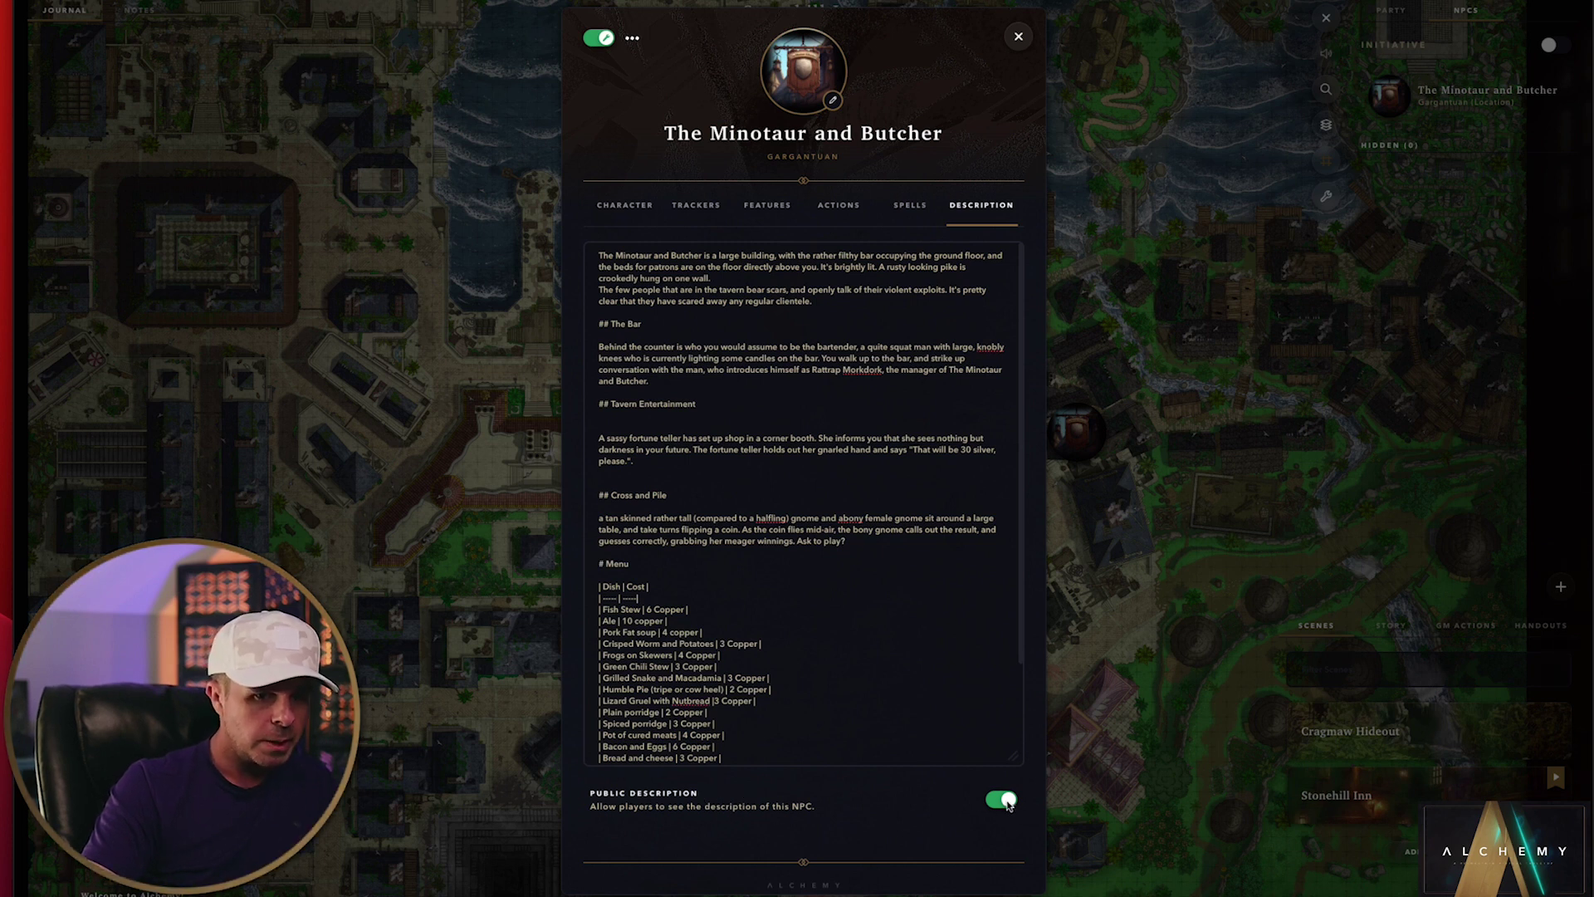
click(598, 38)
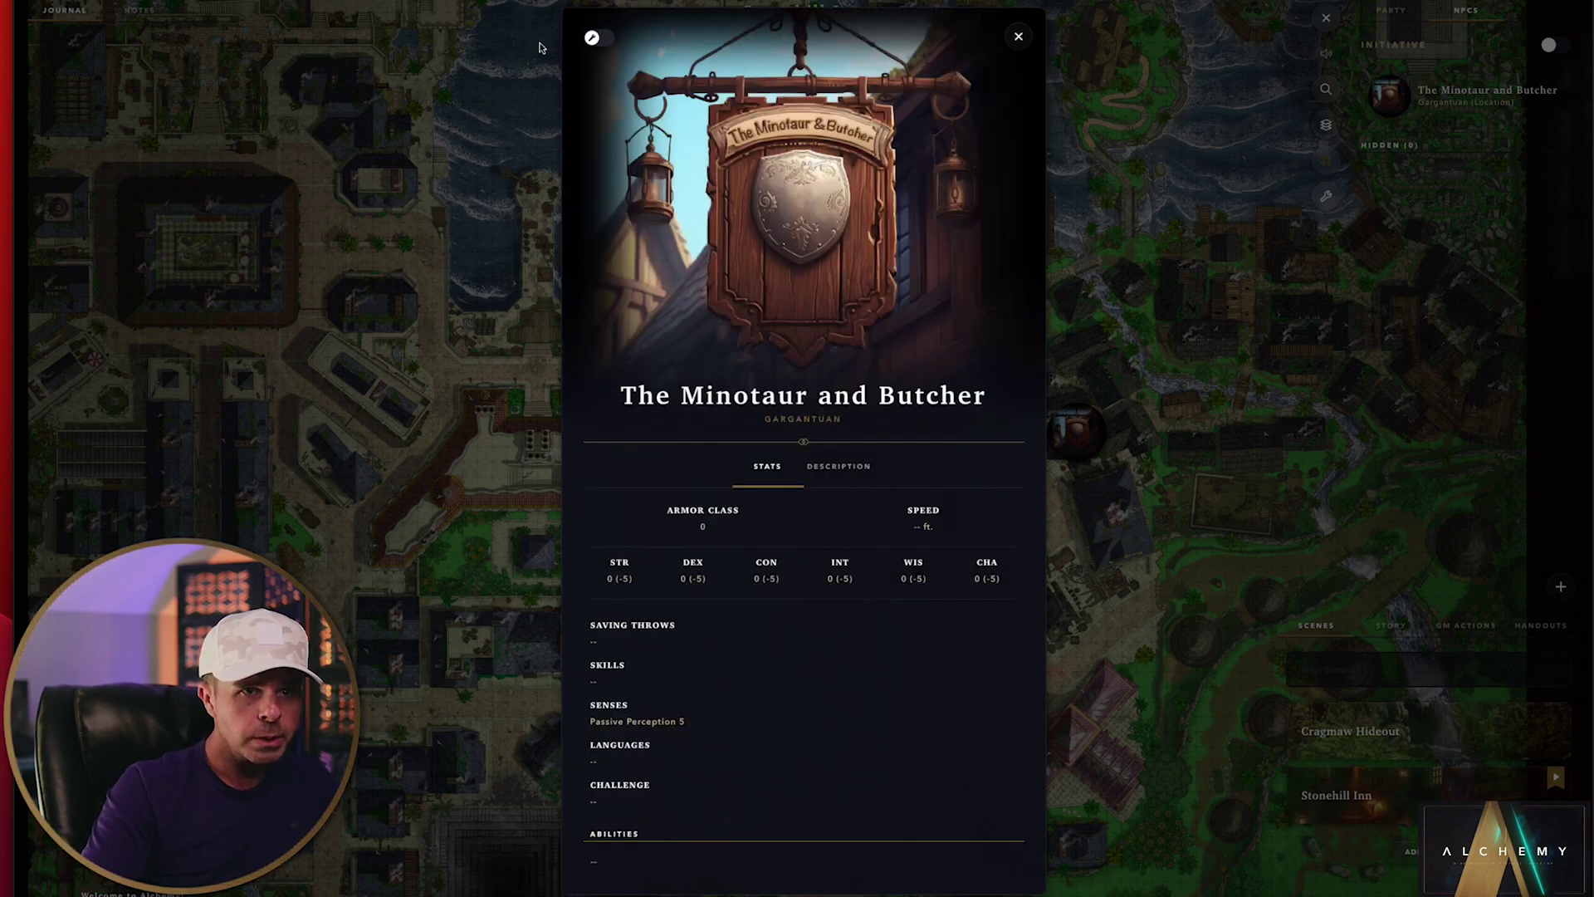
Step: Turn off Public Description for The Minotaur and Butcher and save the NPC sheet
click(592, 41)
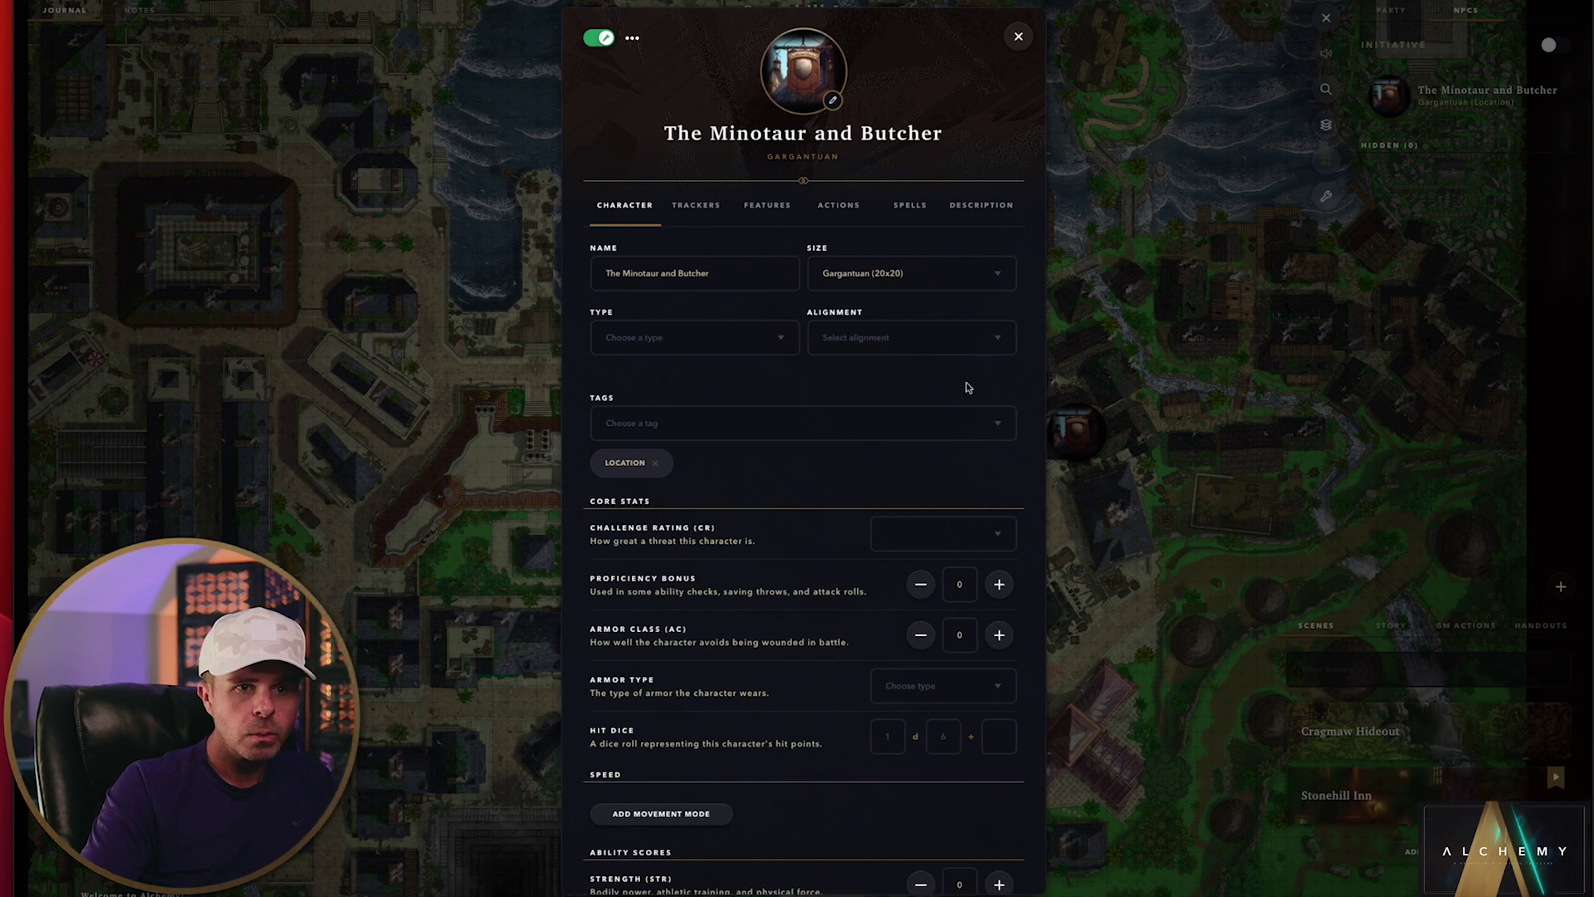
click(982, 218)
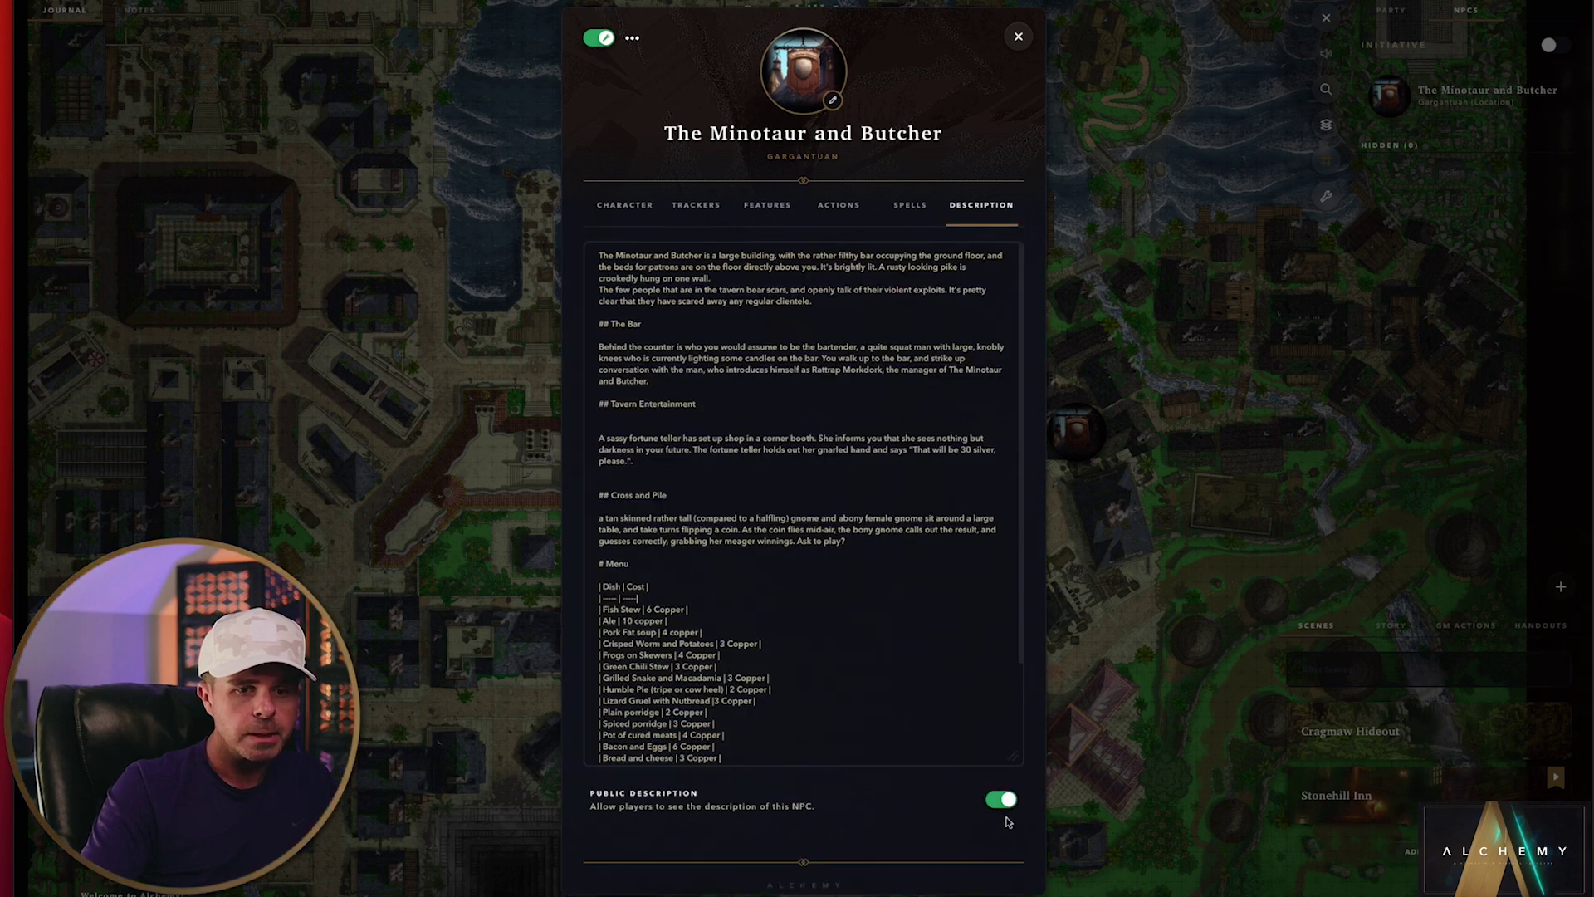
click(1005, 807)
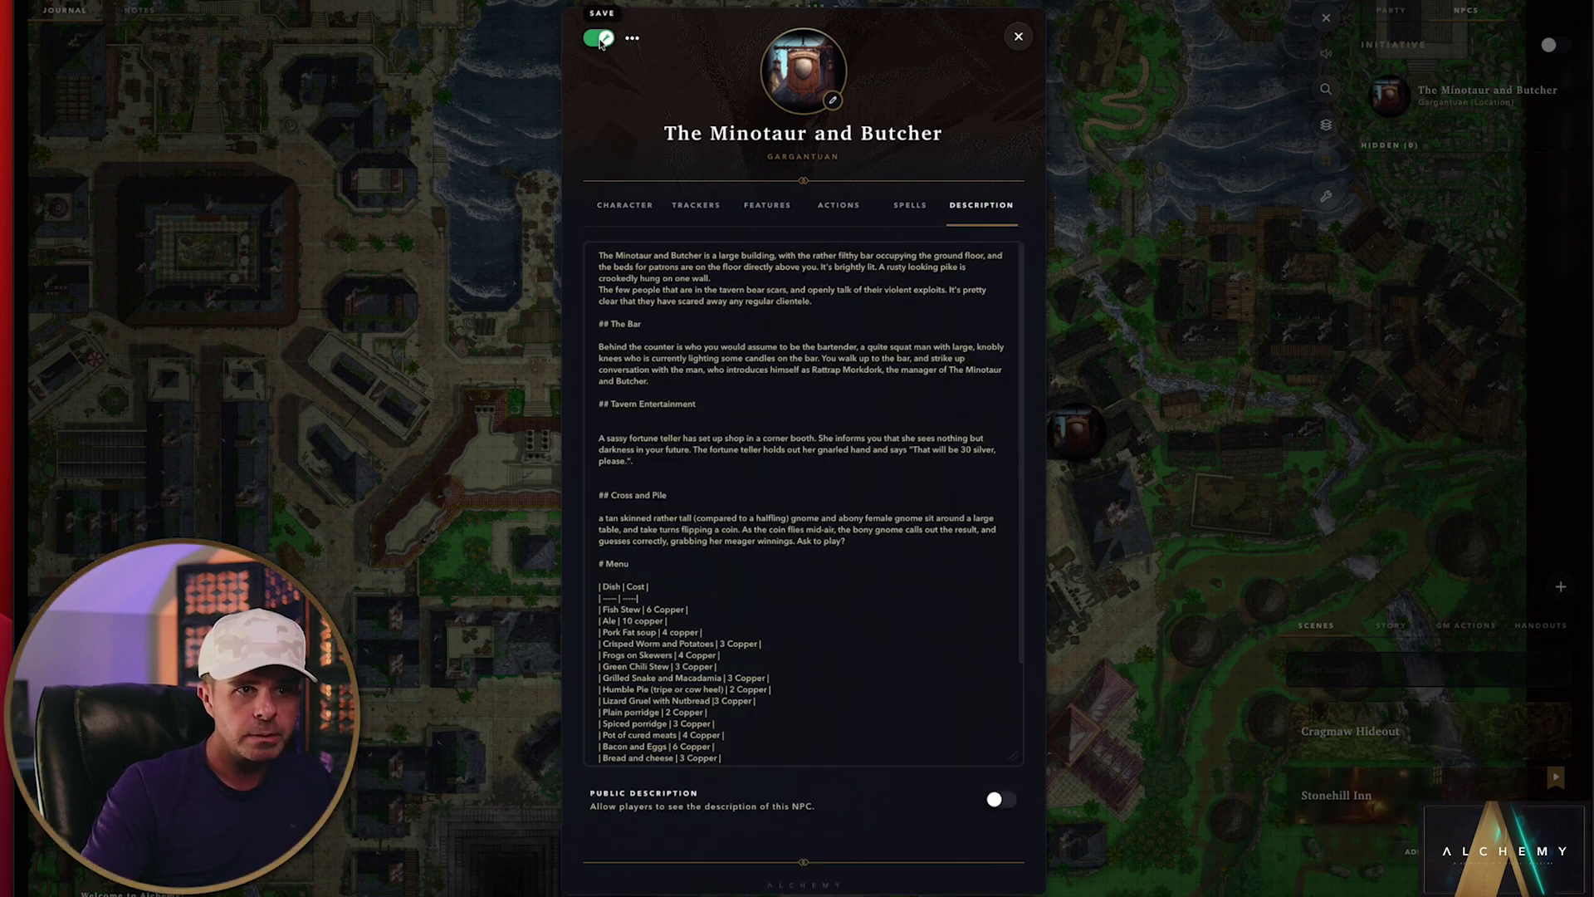
click(598, 38)
Step: Toggle The Minotaur and Butcher token repeatedly between hidden and shown on the map
click(1075, 425)
click(1054, 456)
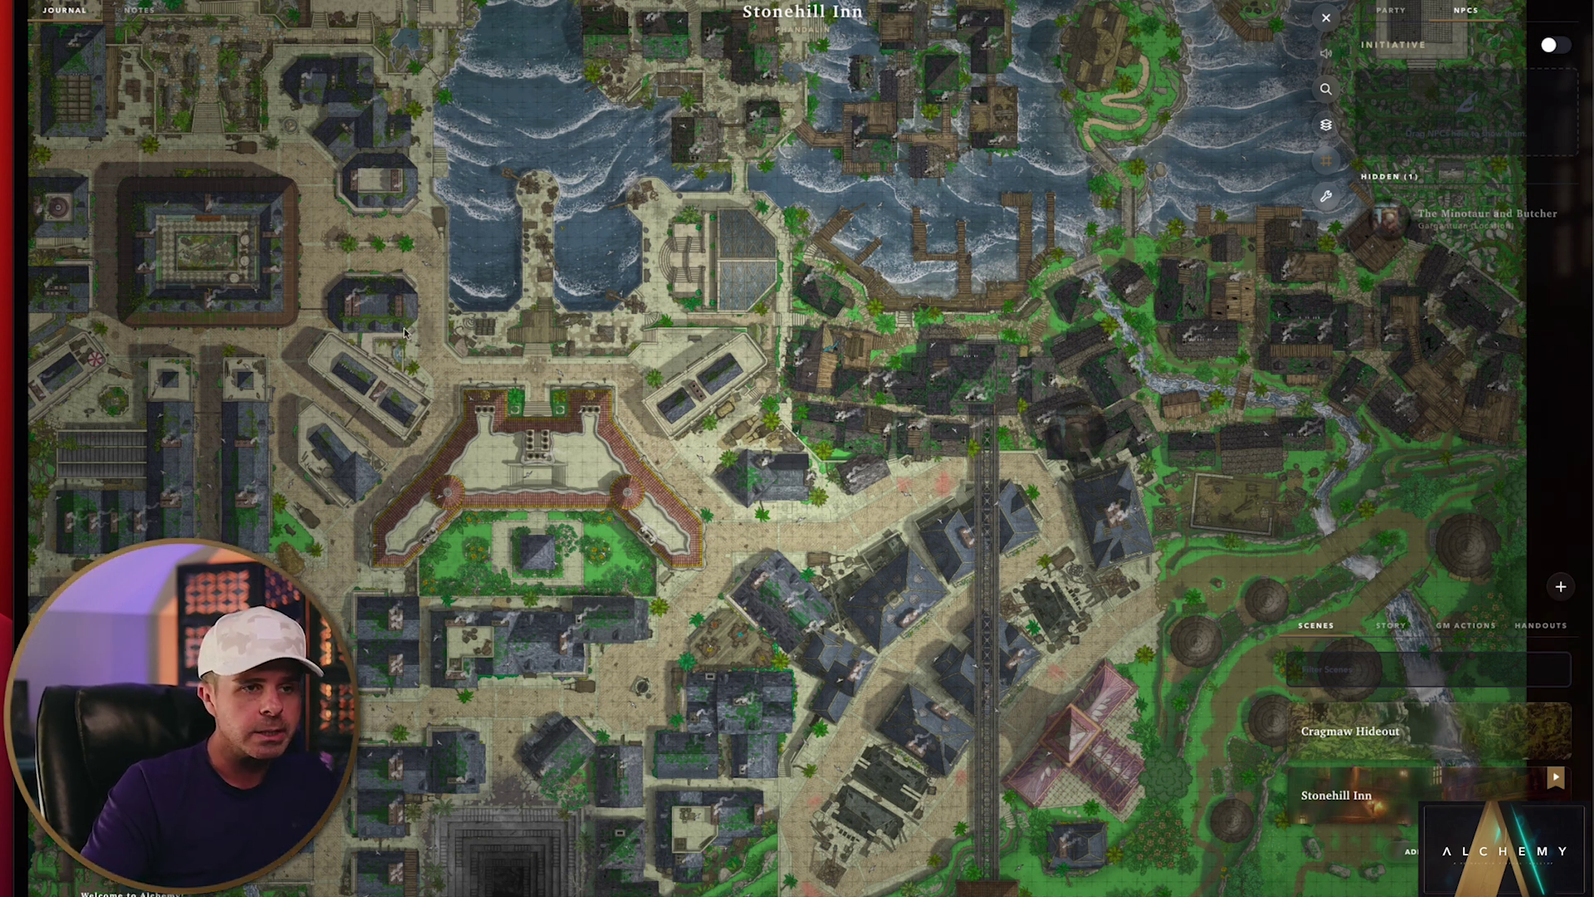
right_click(1070, 430)
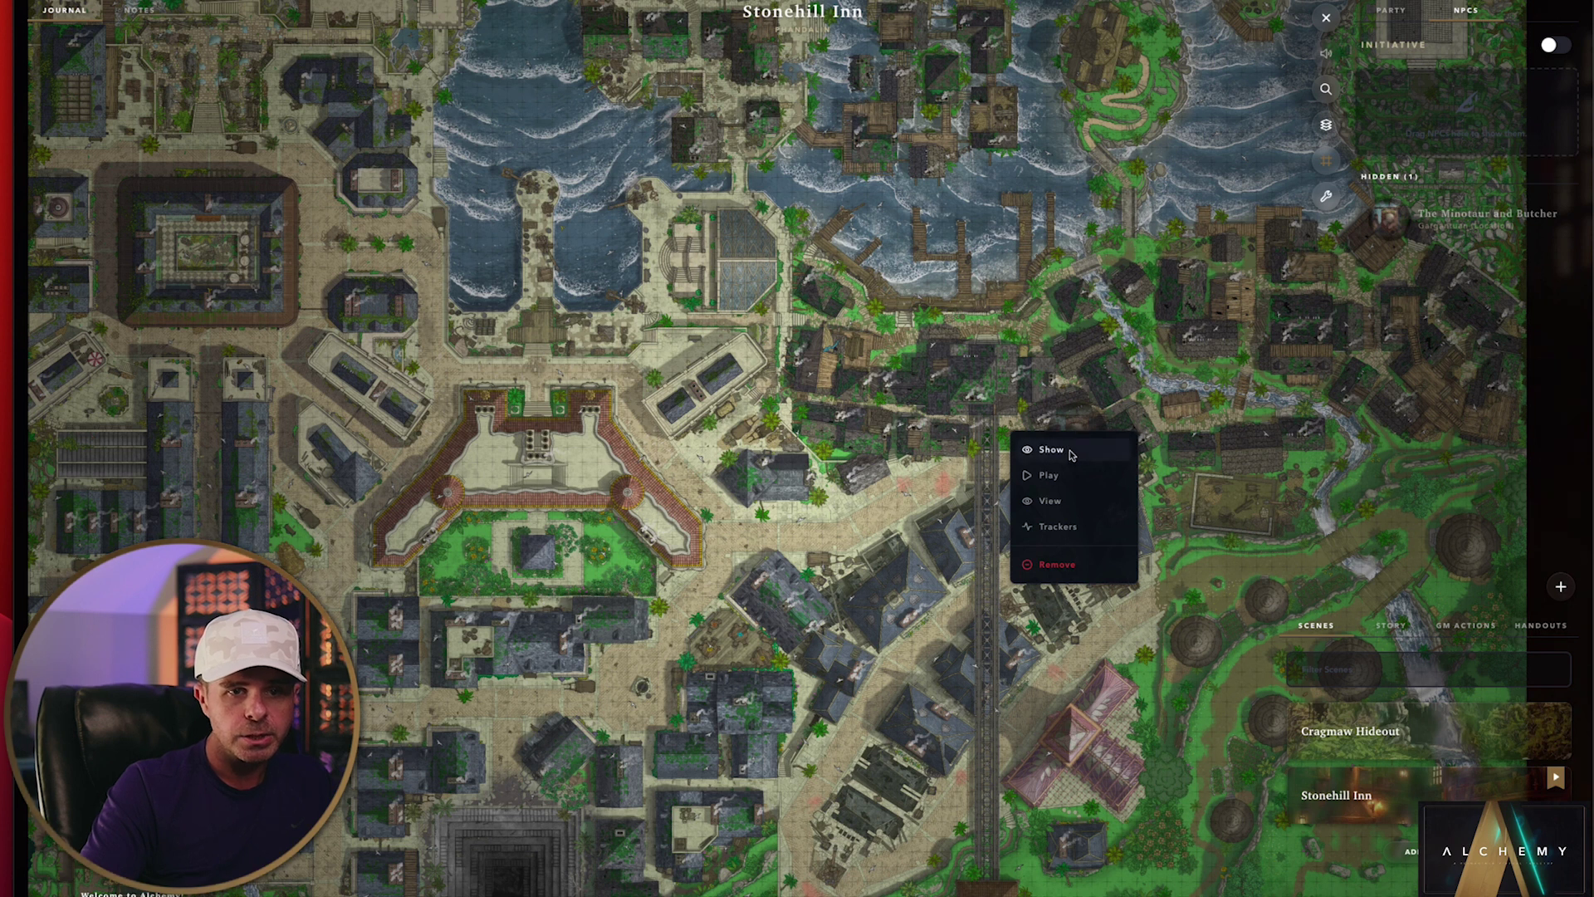
click(1051, 449)
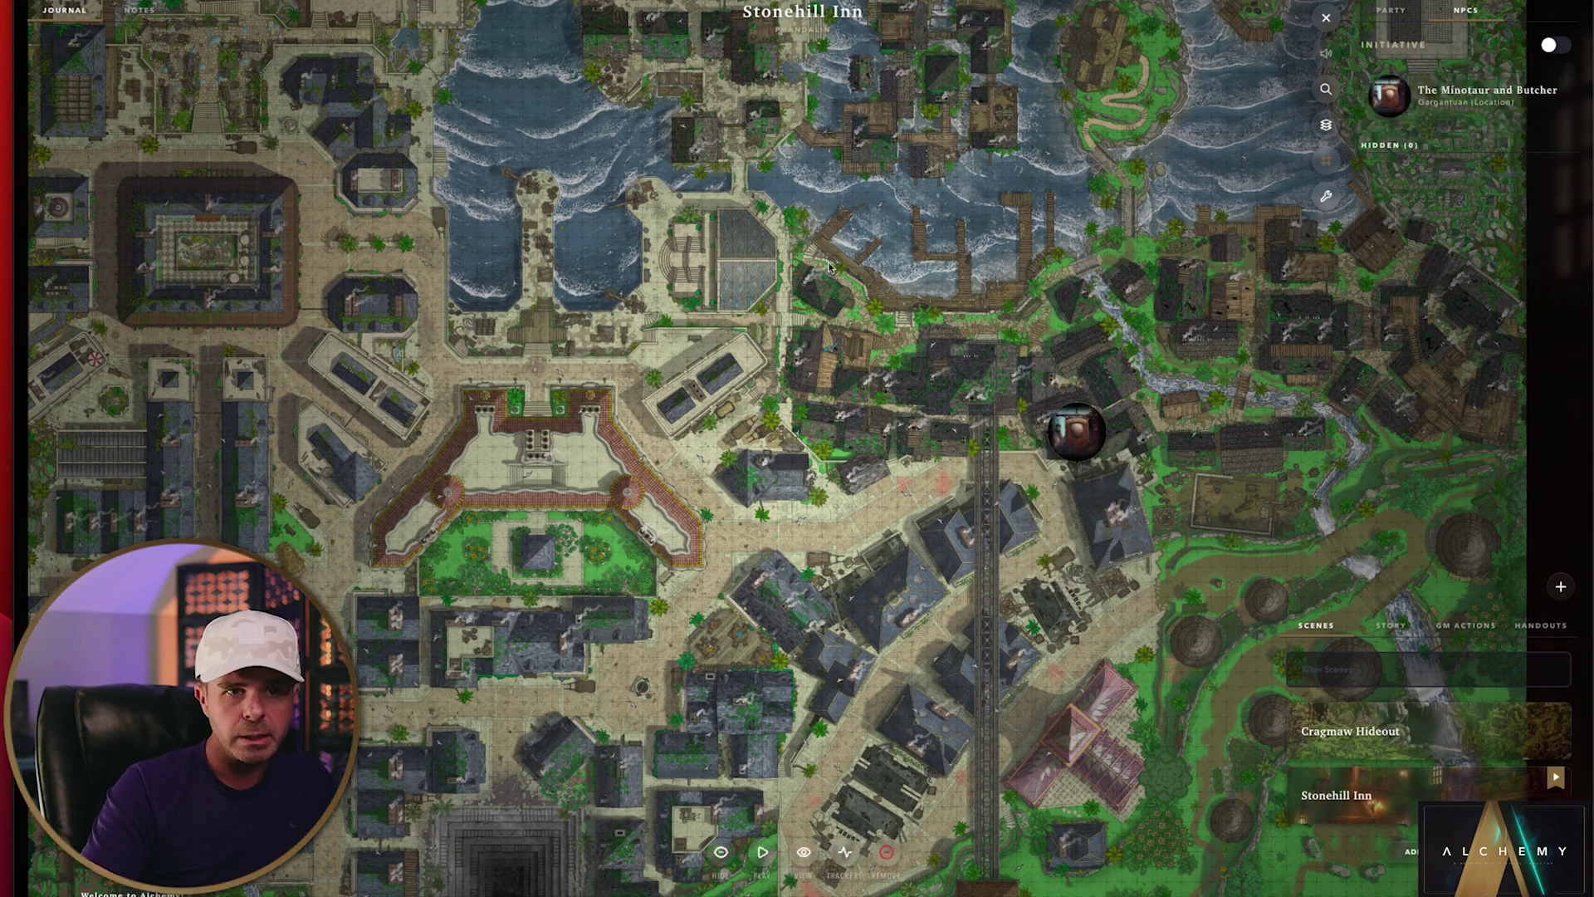
click(723, 860)
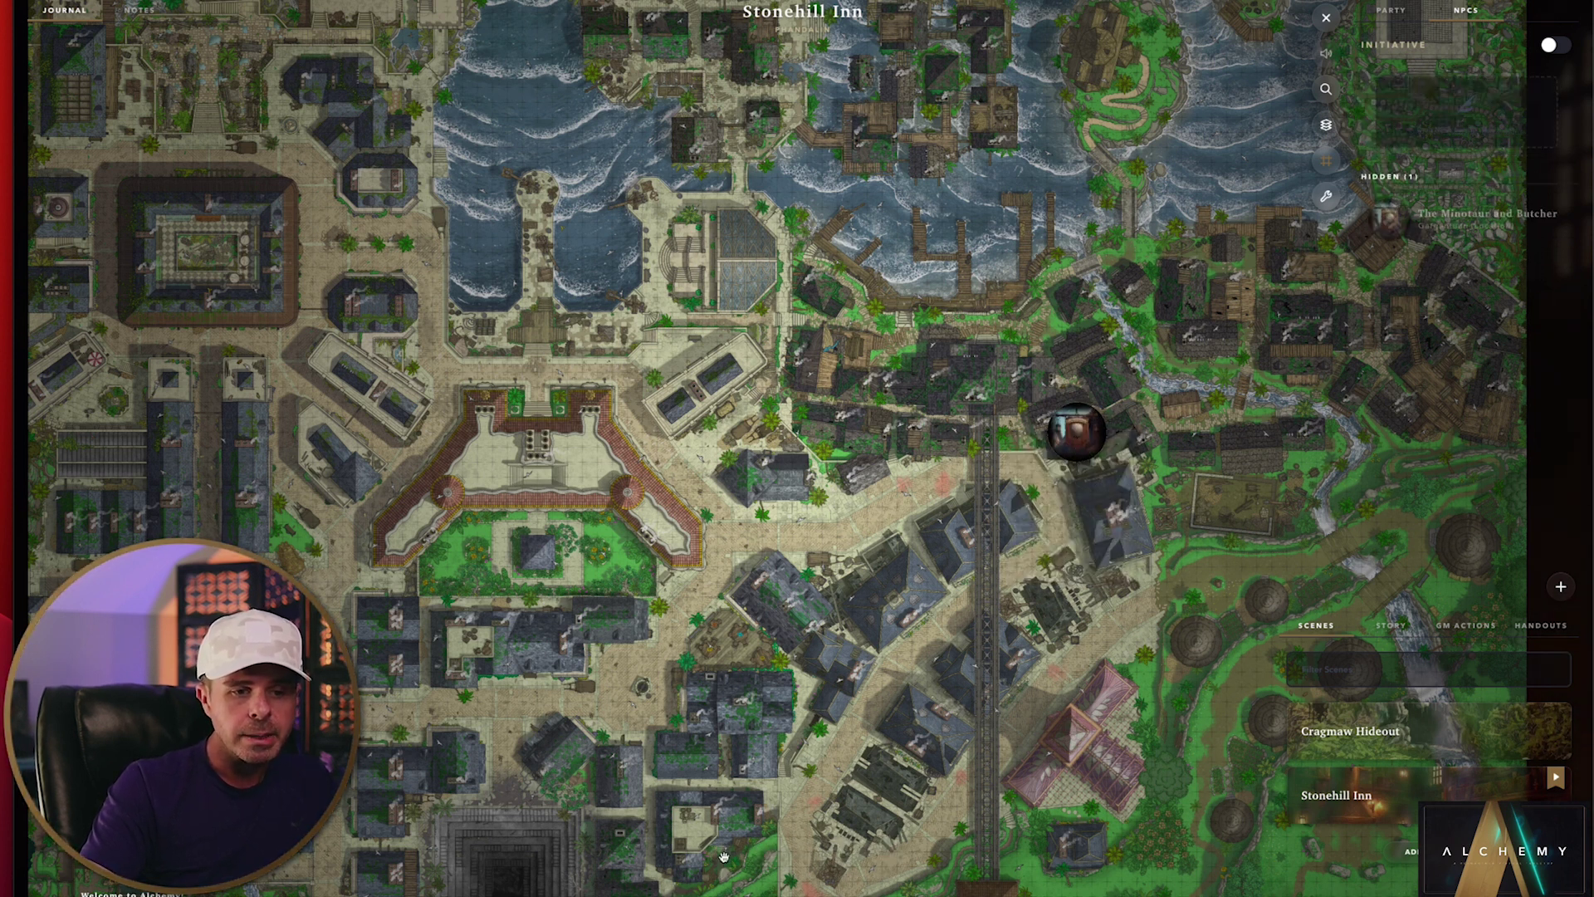
Step: Open the tavern token's sheet and read its formatted description down to the Menu table
double_click(1078, 431)
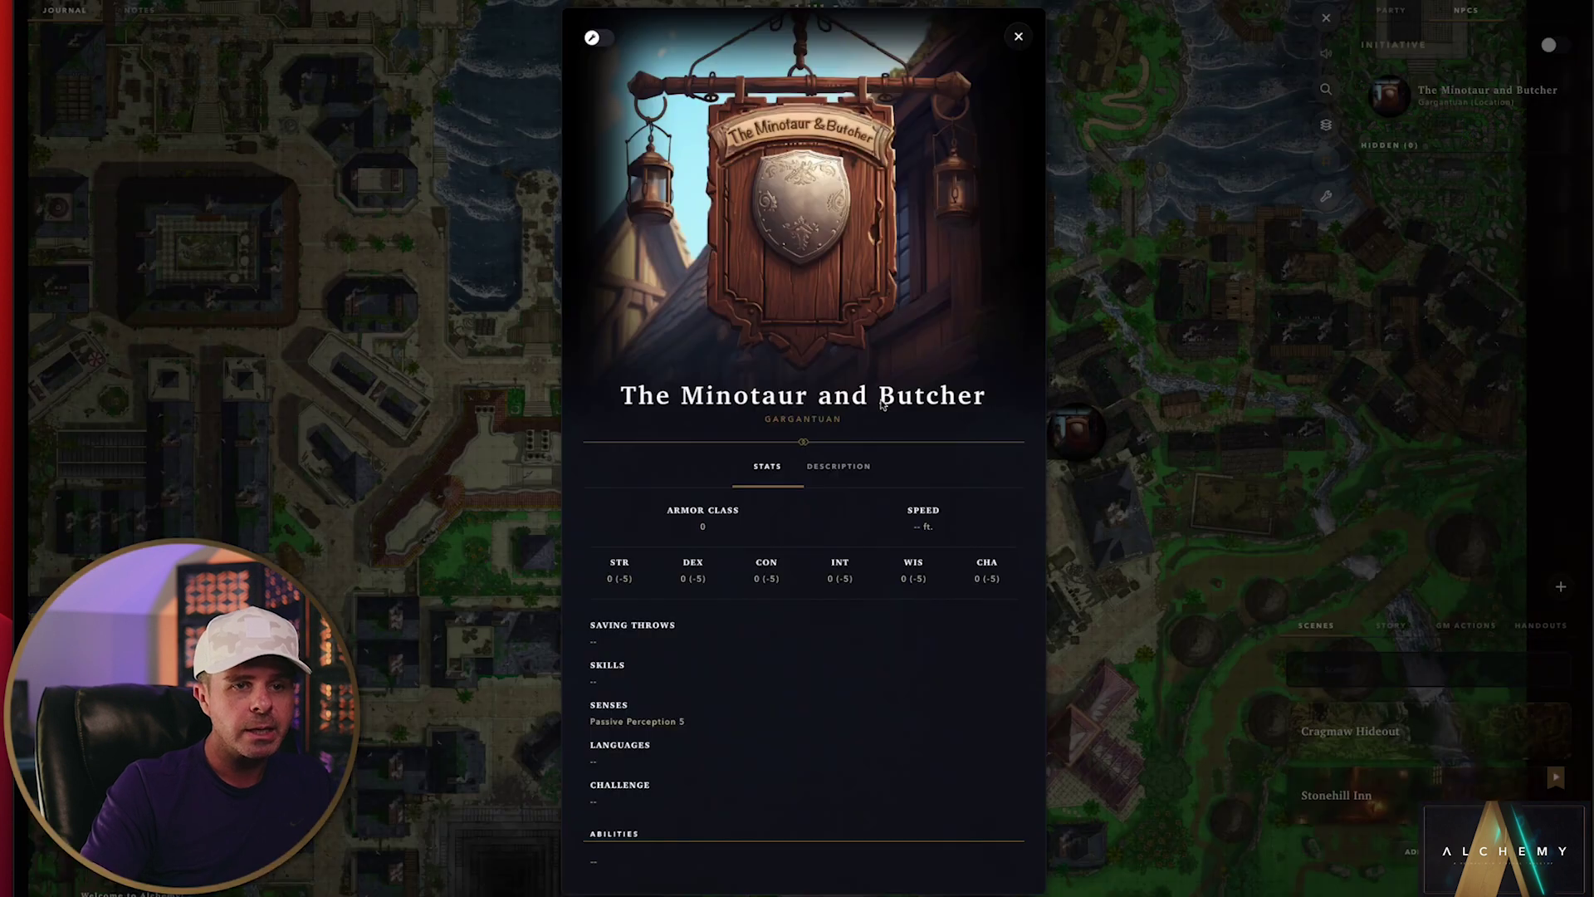
click(855, 467)
scroll(751, 594, down, 8)
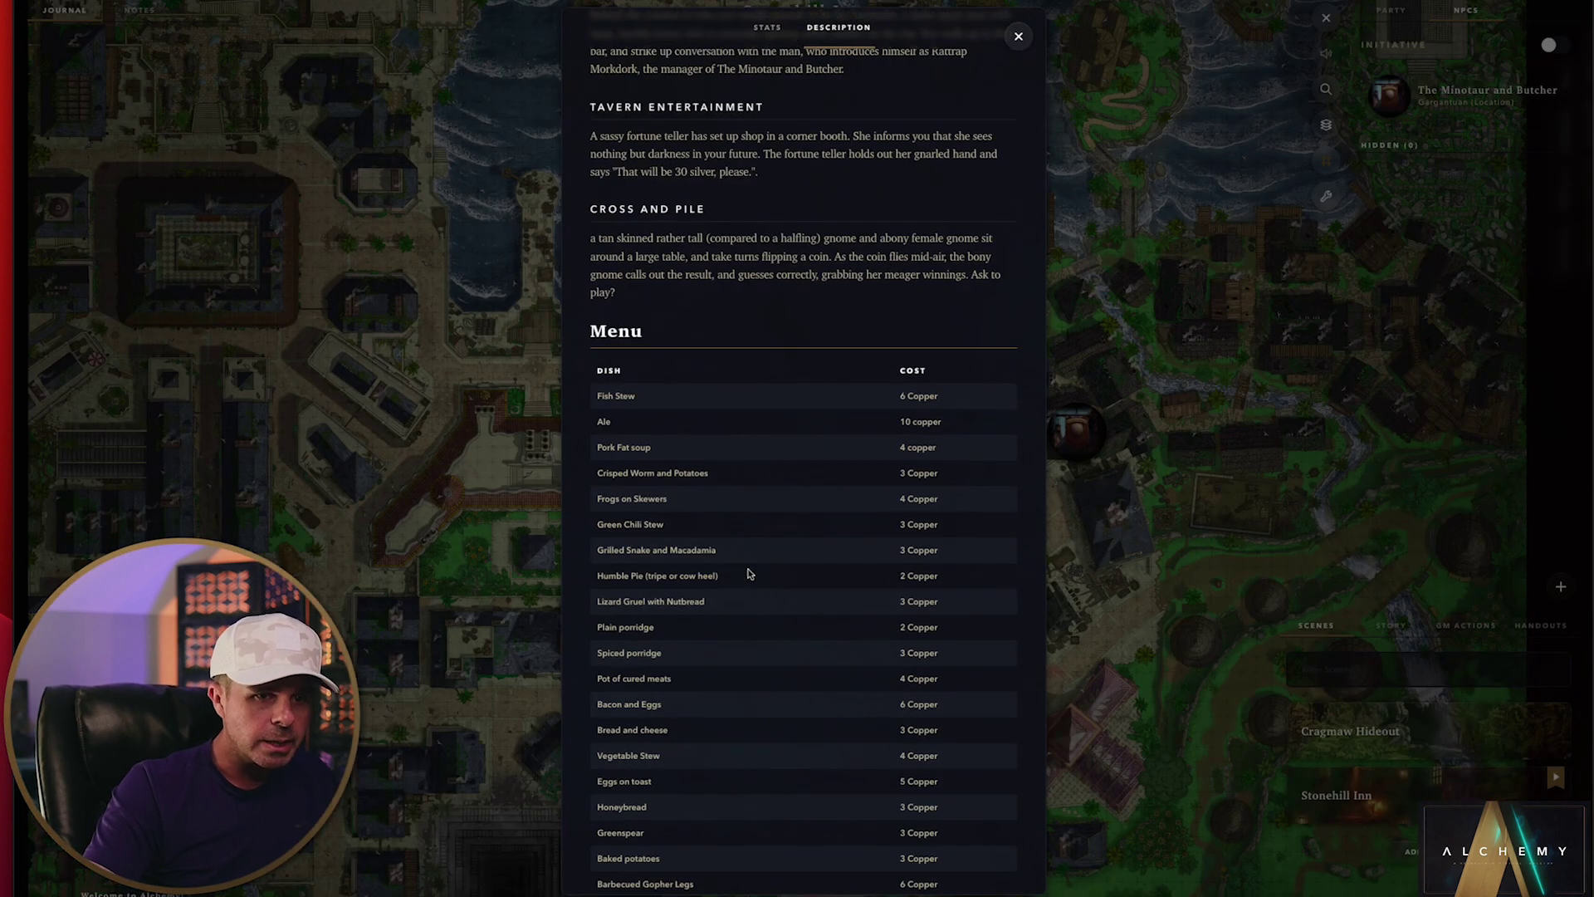
scroll(747, 573, up, 8)
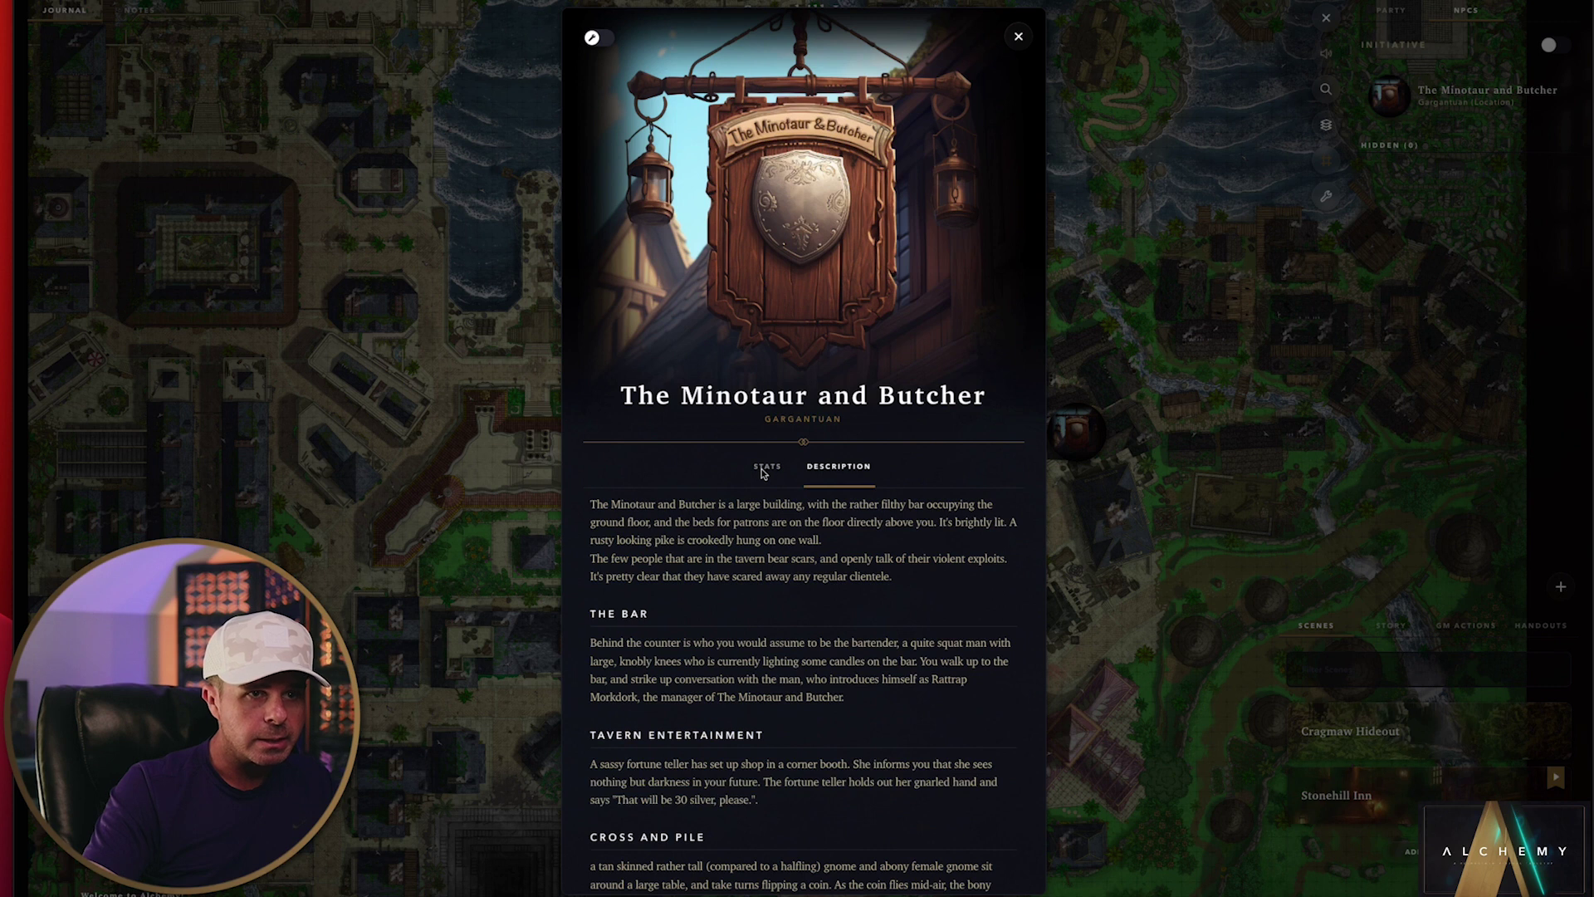
Step: Review the tavern sheet's stats and its description down to the Menu table, and close the sheet
click(764, 470)
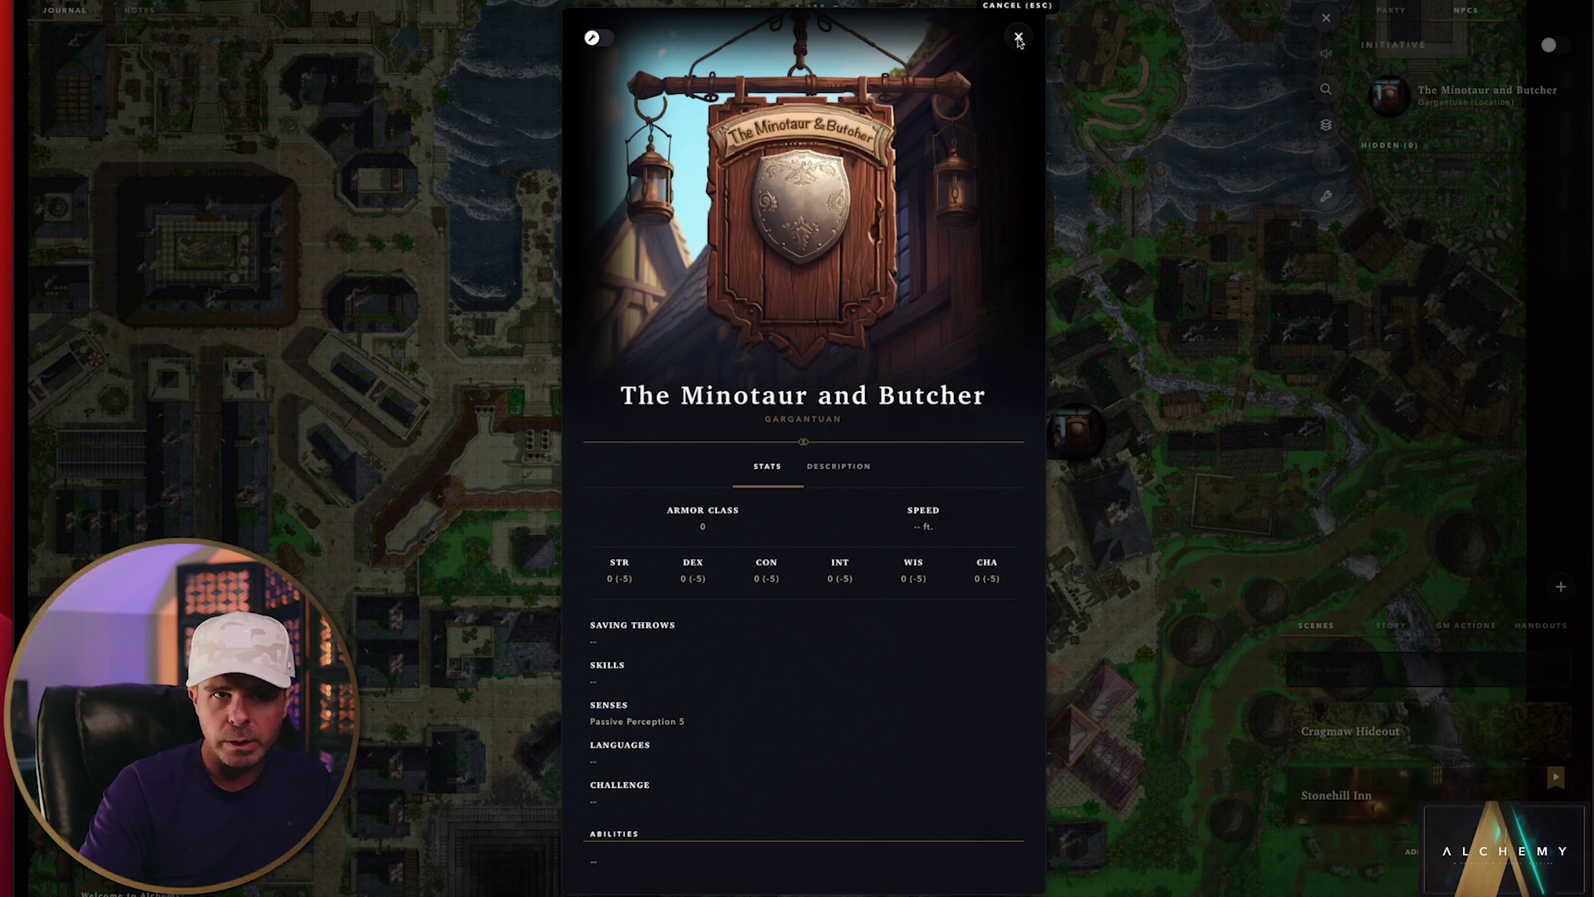
click(852, 477)
scroll(780, 551, down, 8)
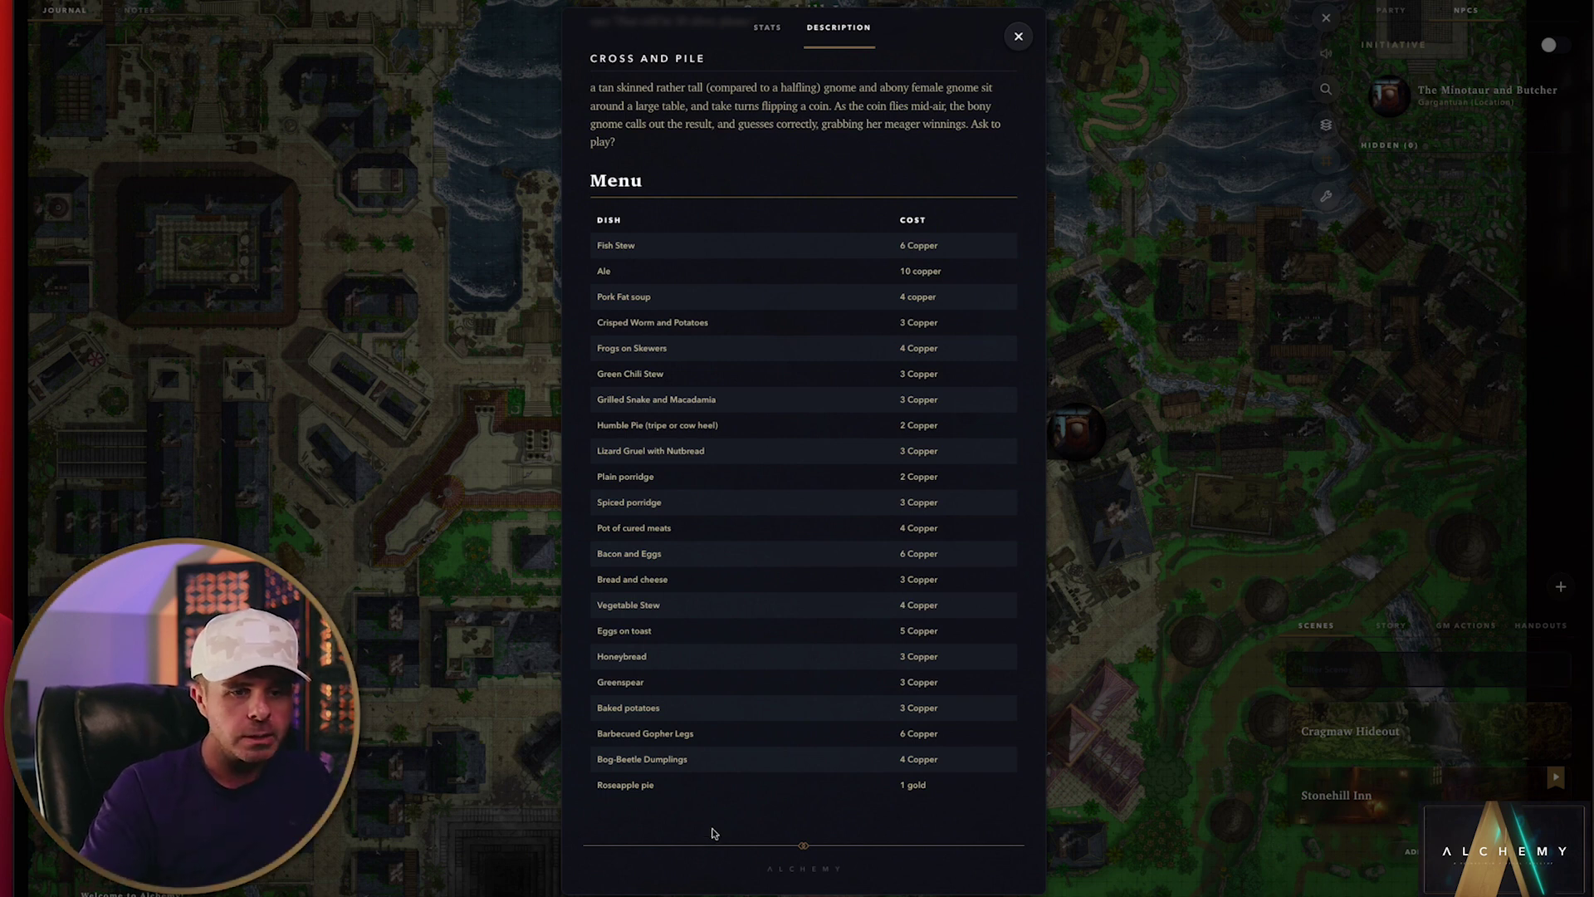
click(771, 33)
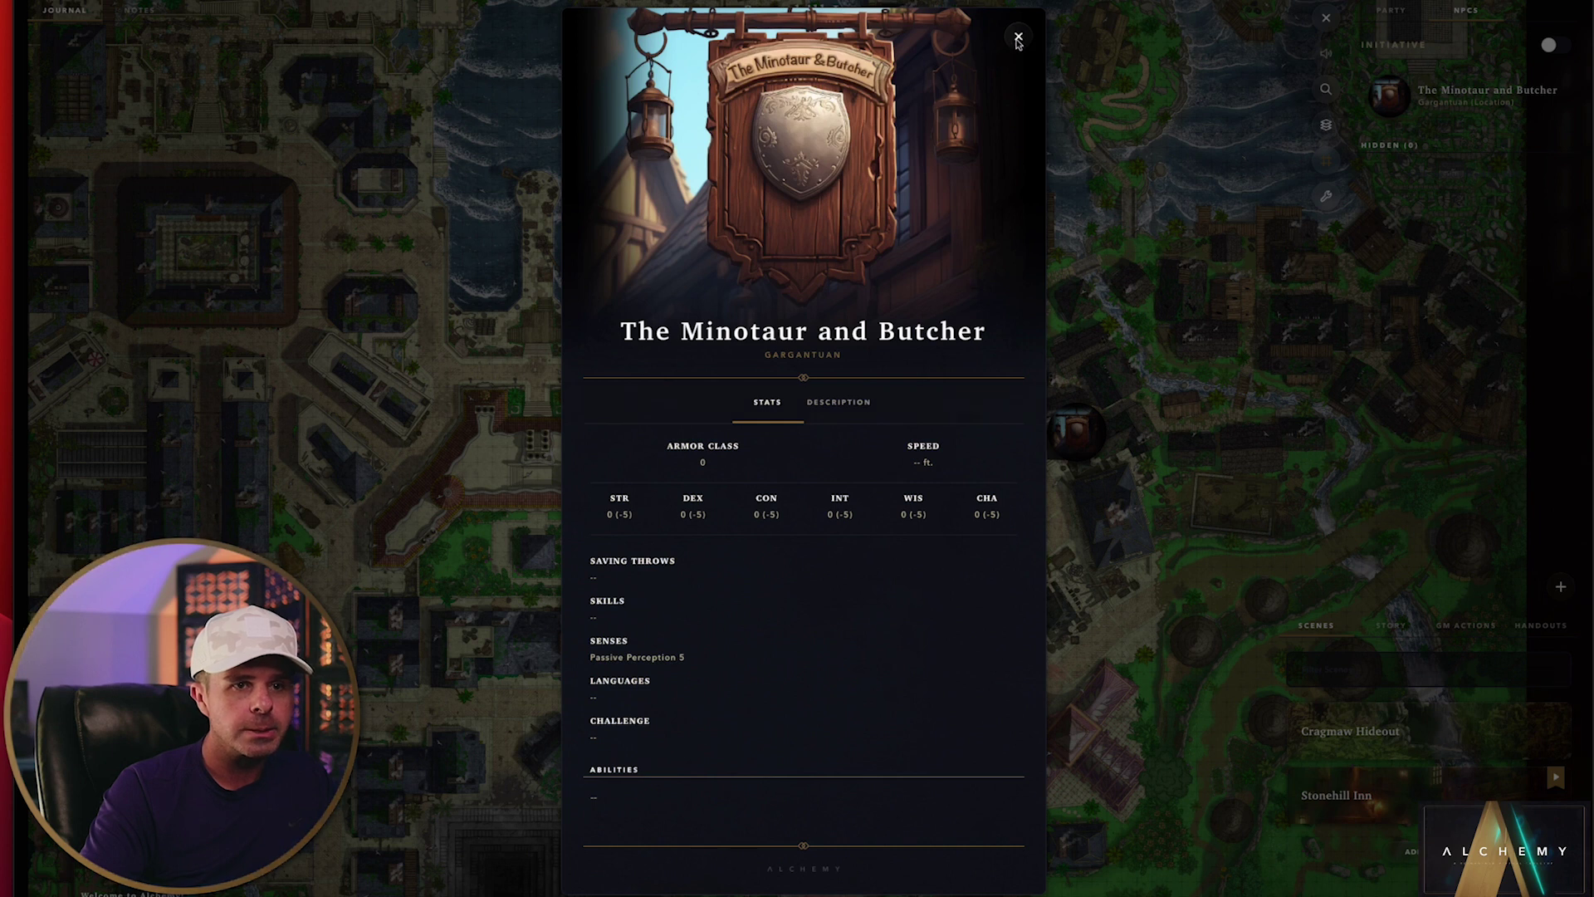
click(1018, 38)
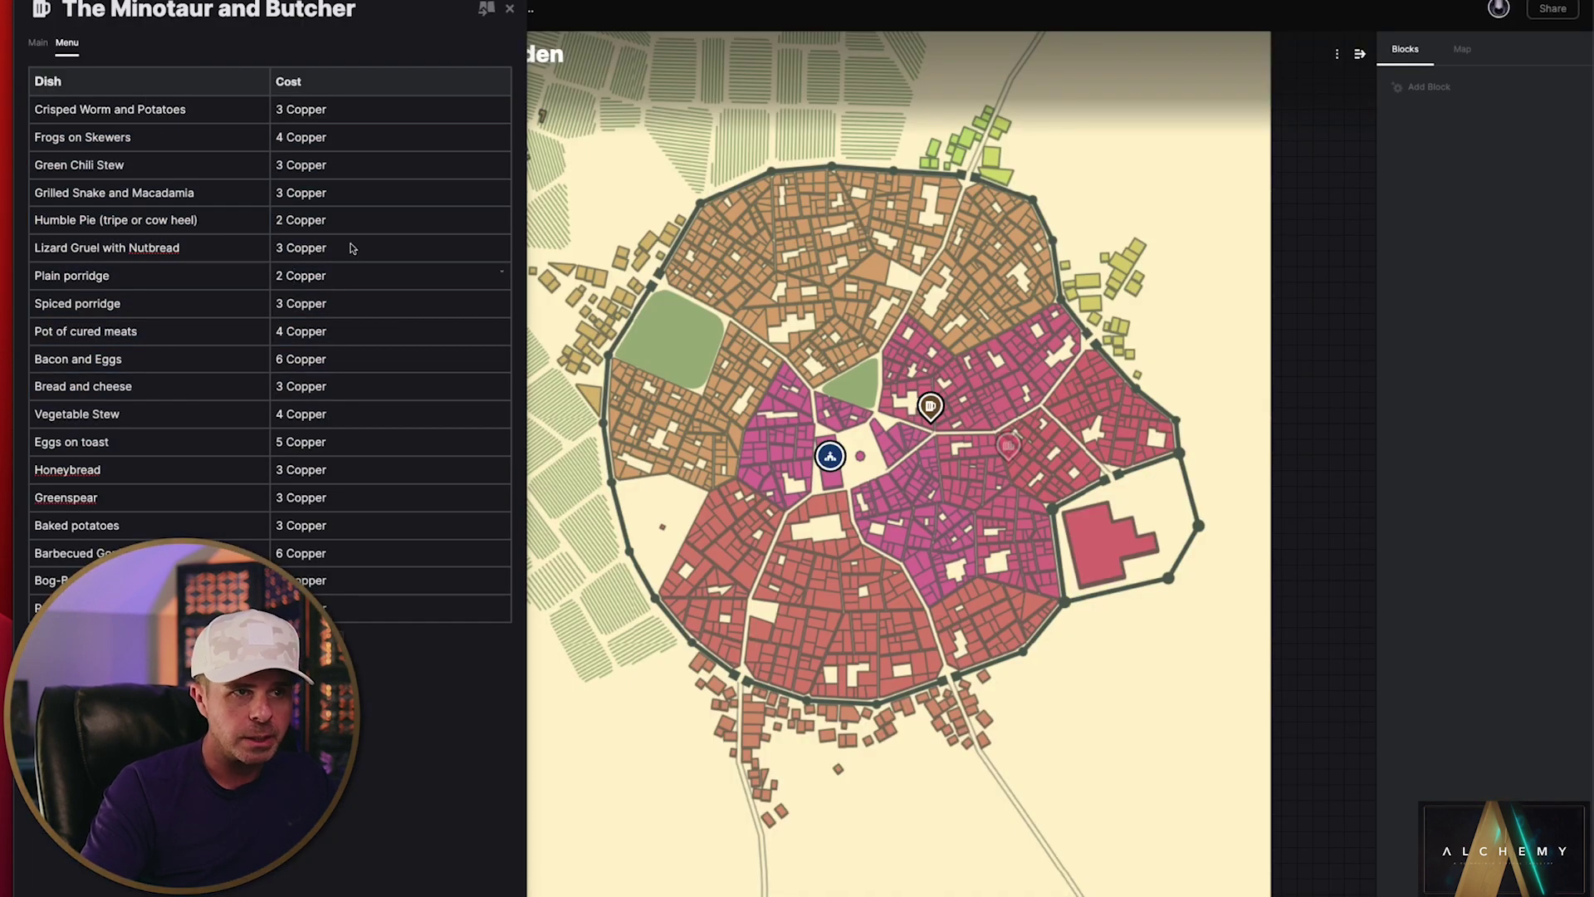
Step: In LegendKeeper, select the dish and cost rows of The Minotaur and Butcher's Menu table
drag(381, 615, 117, 114)
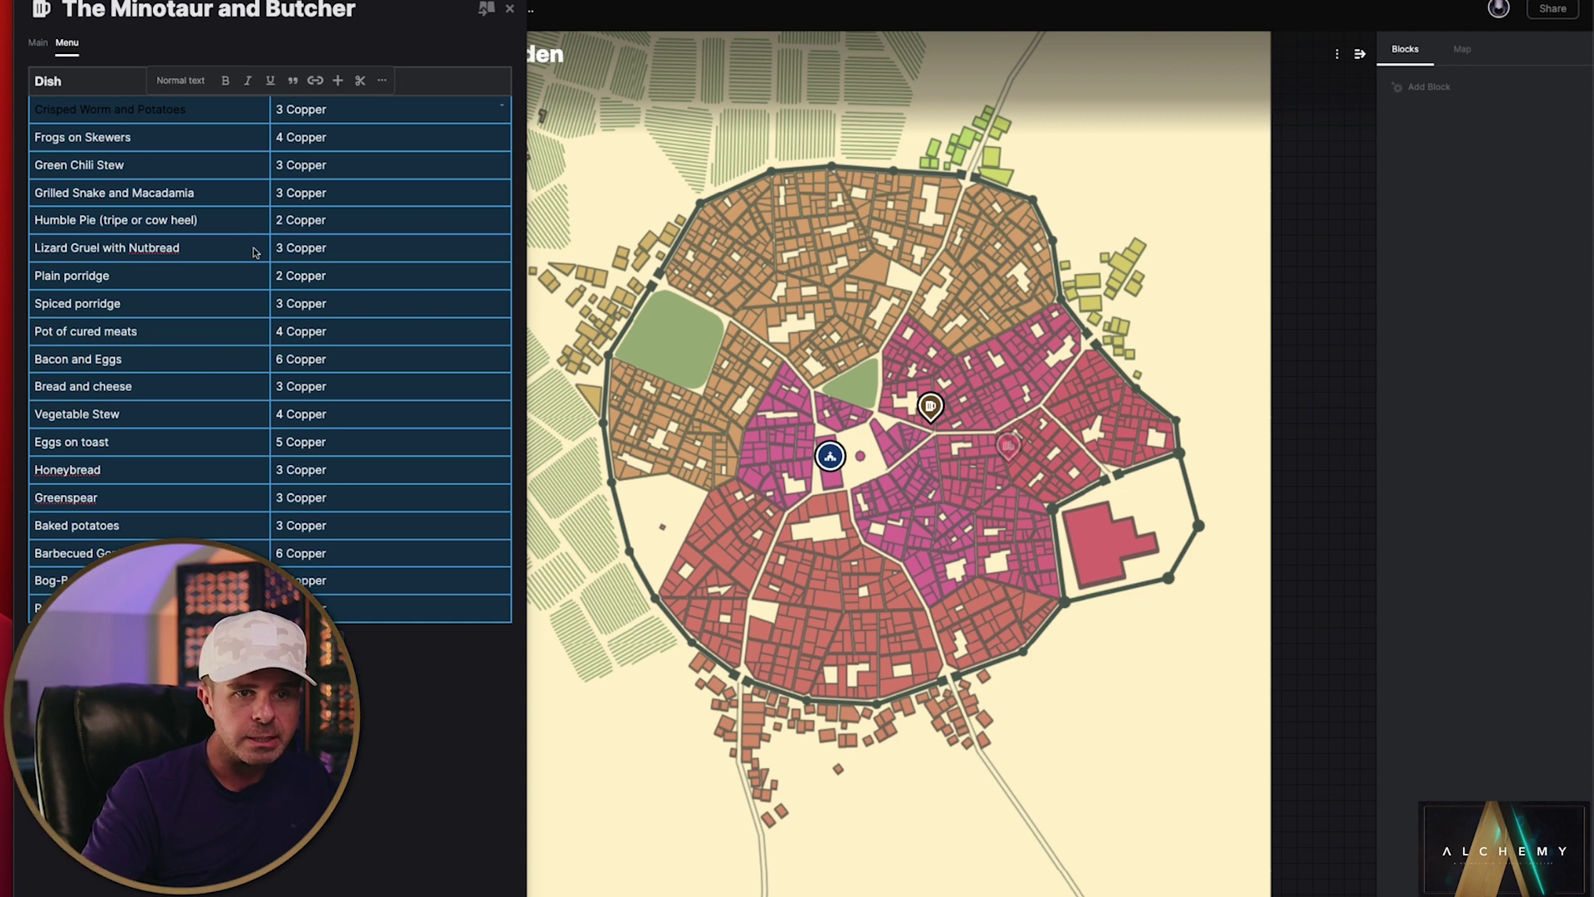
click(314, 198)
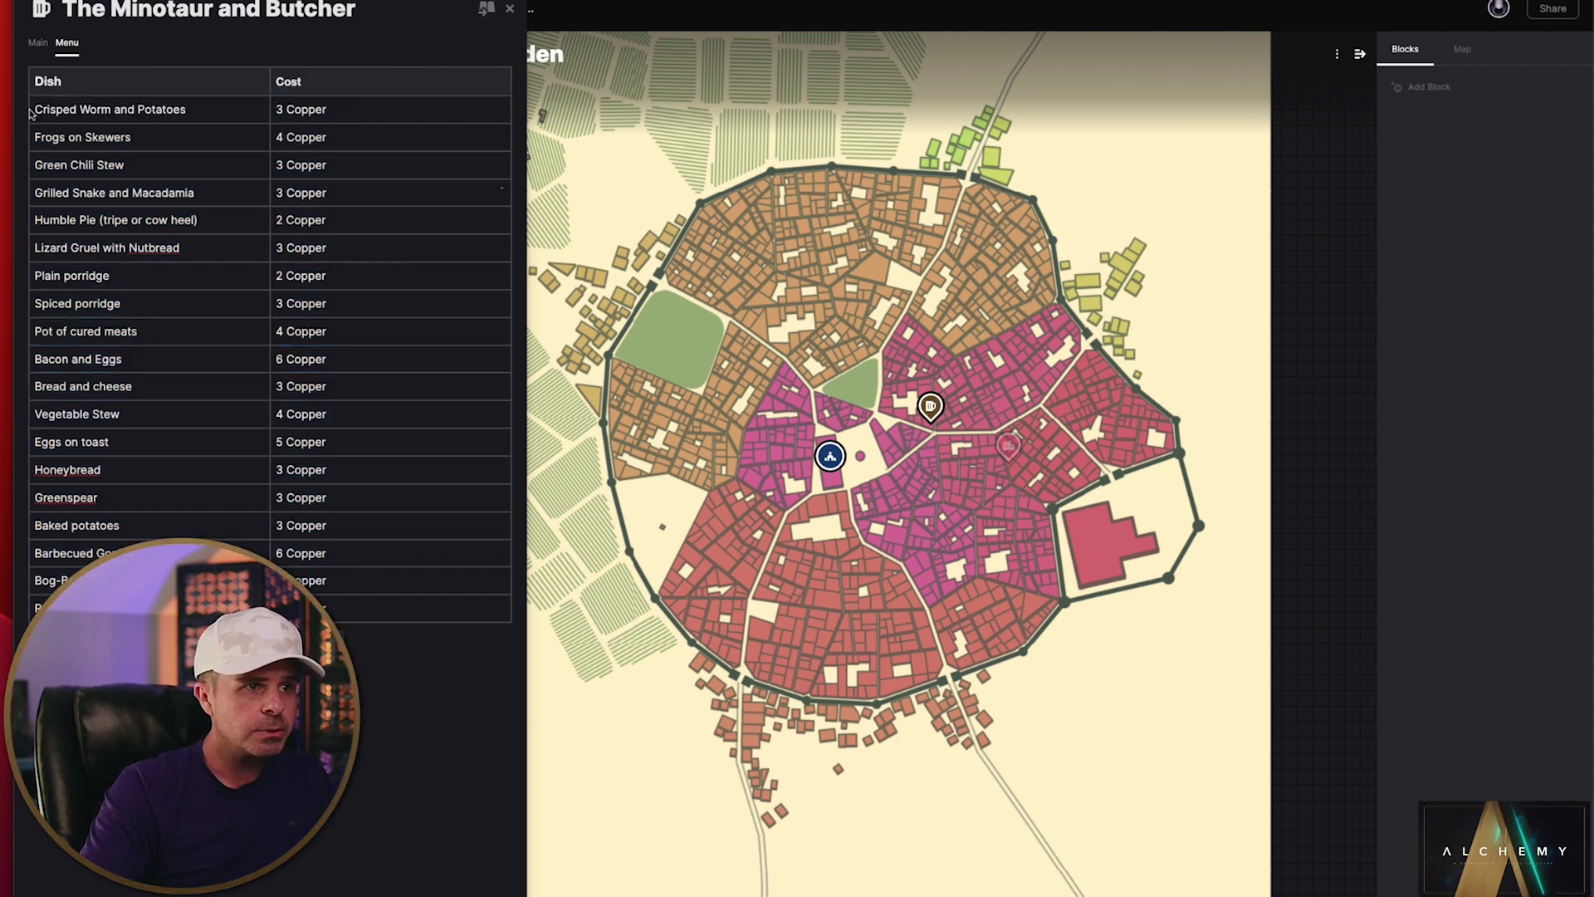
drag(37, 115, 366, 606)
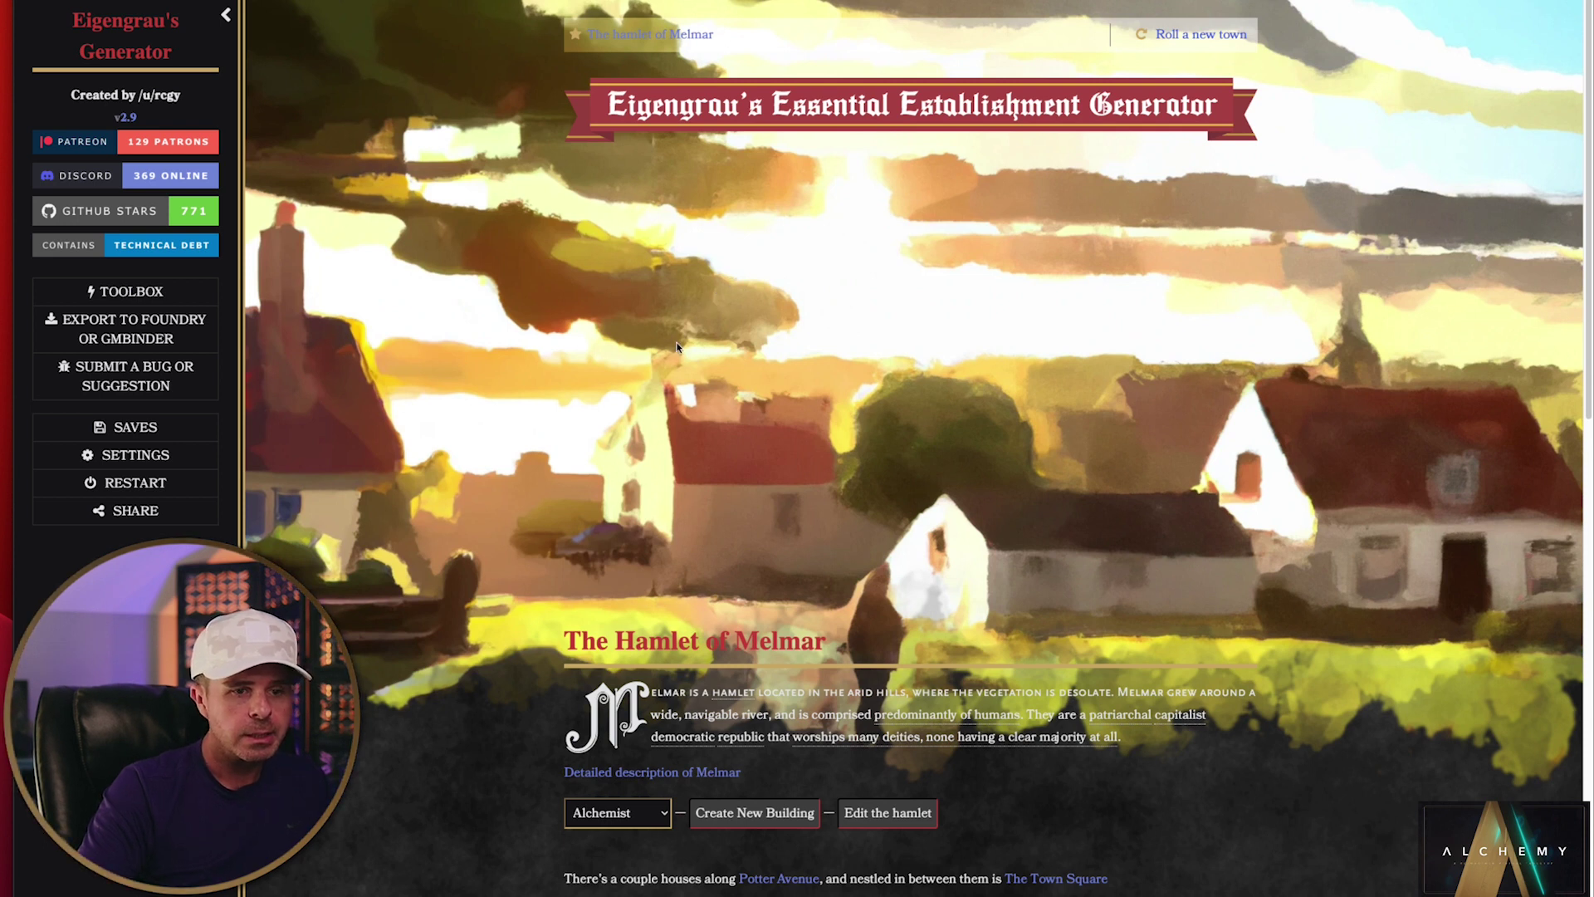
Step: In Eigengrau's Generator, create a new Tavern building in the hamlet of Melmar
scroll(730, 284, down, 6)
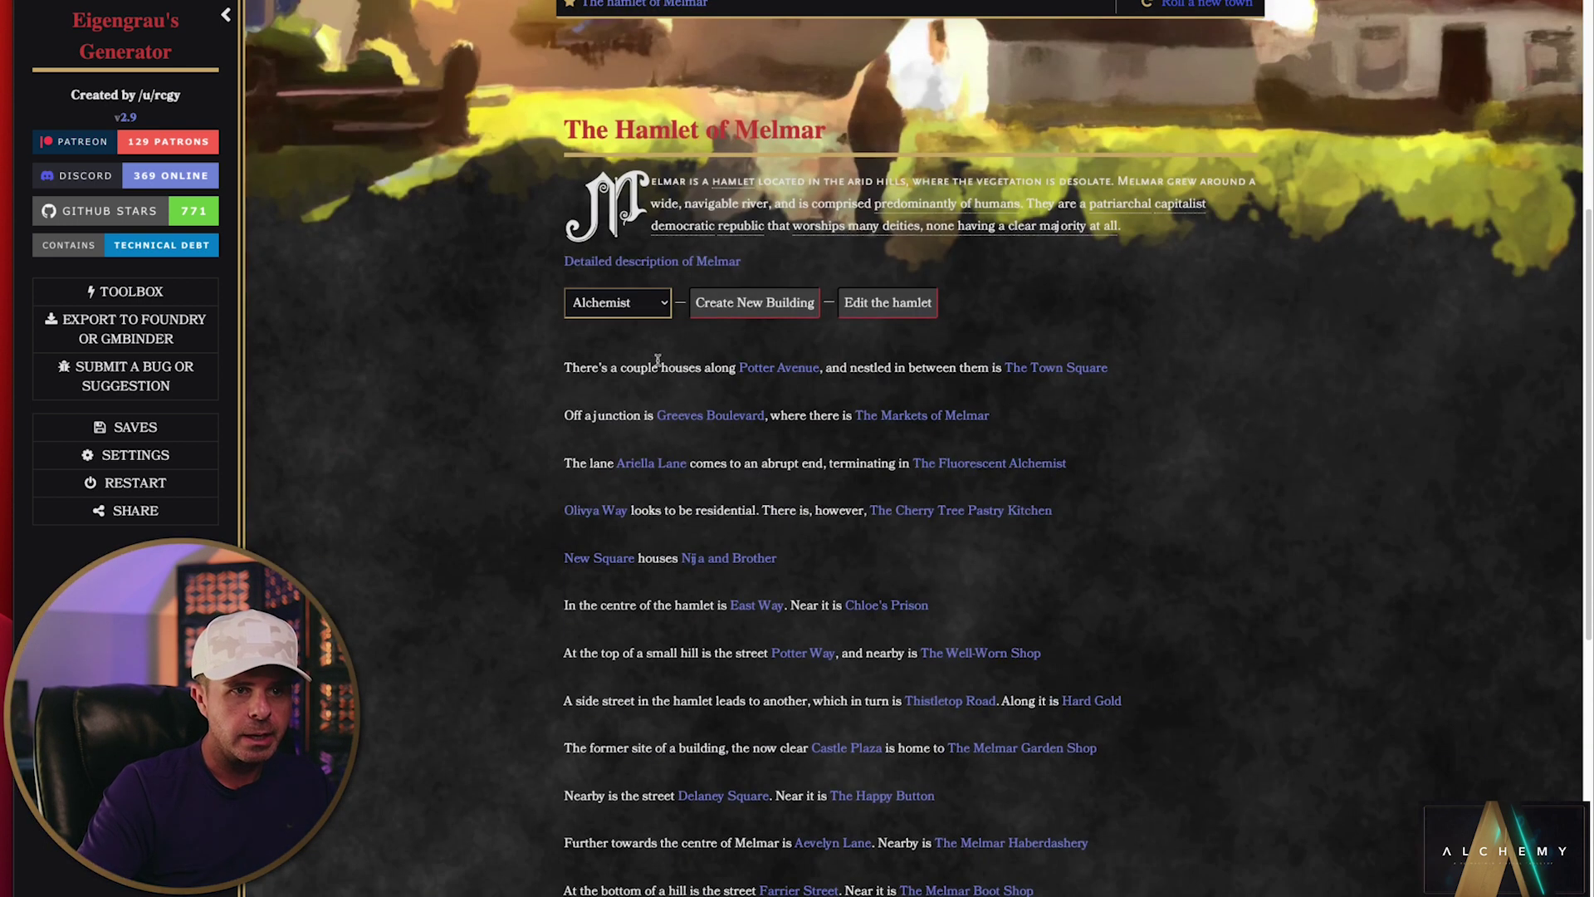
click(618, 304)
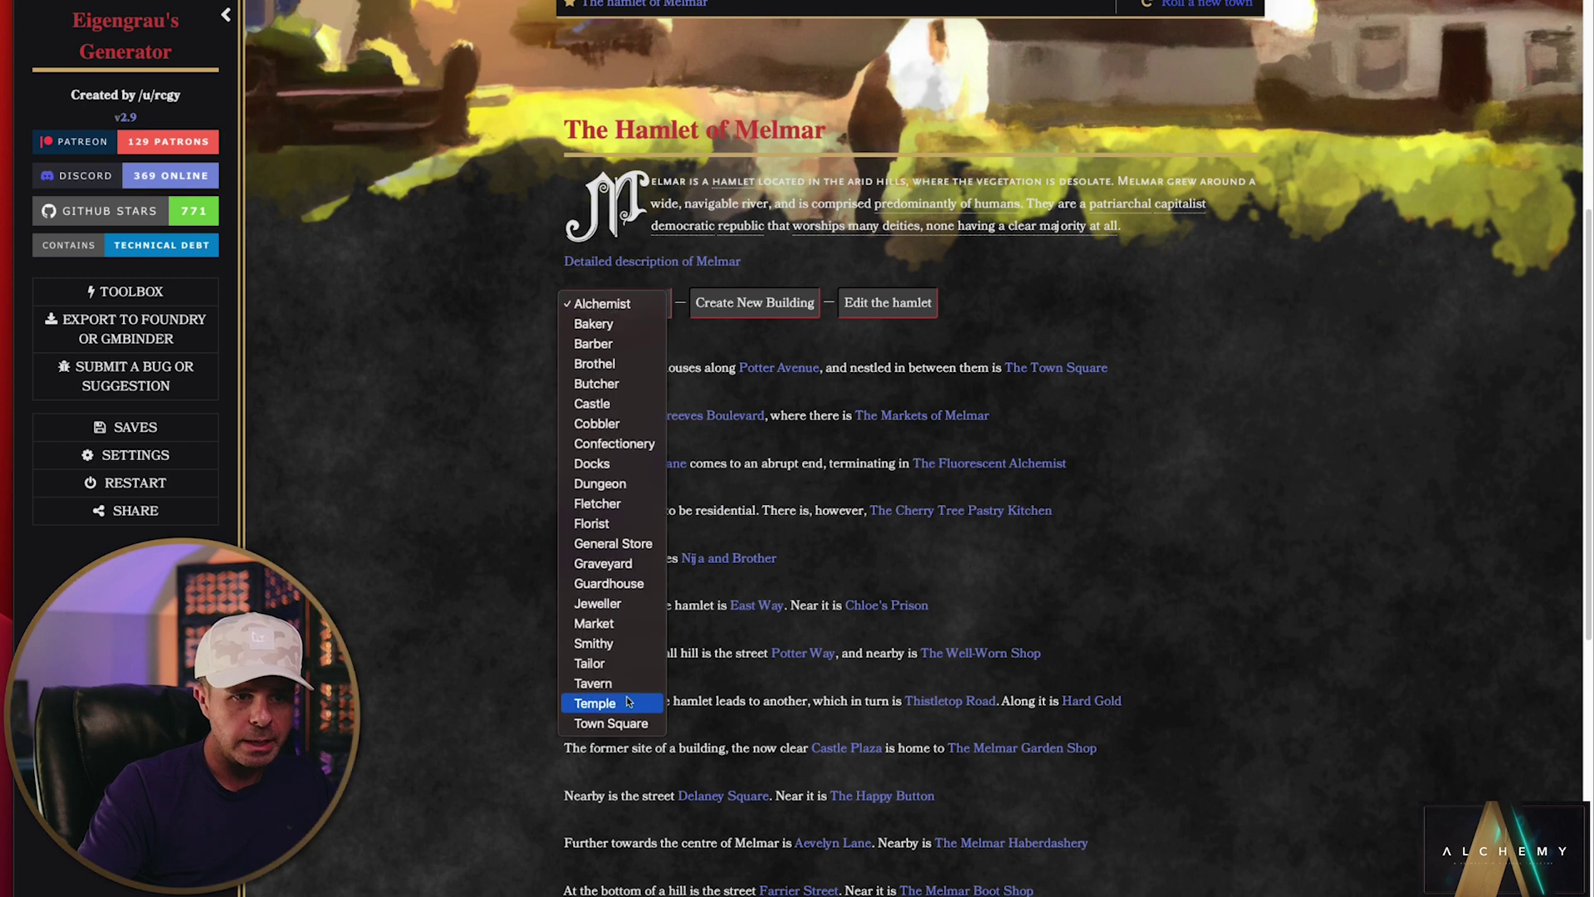
click(600, 684)
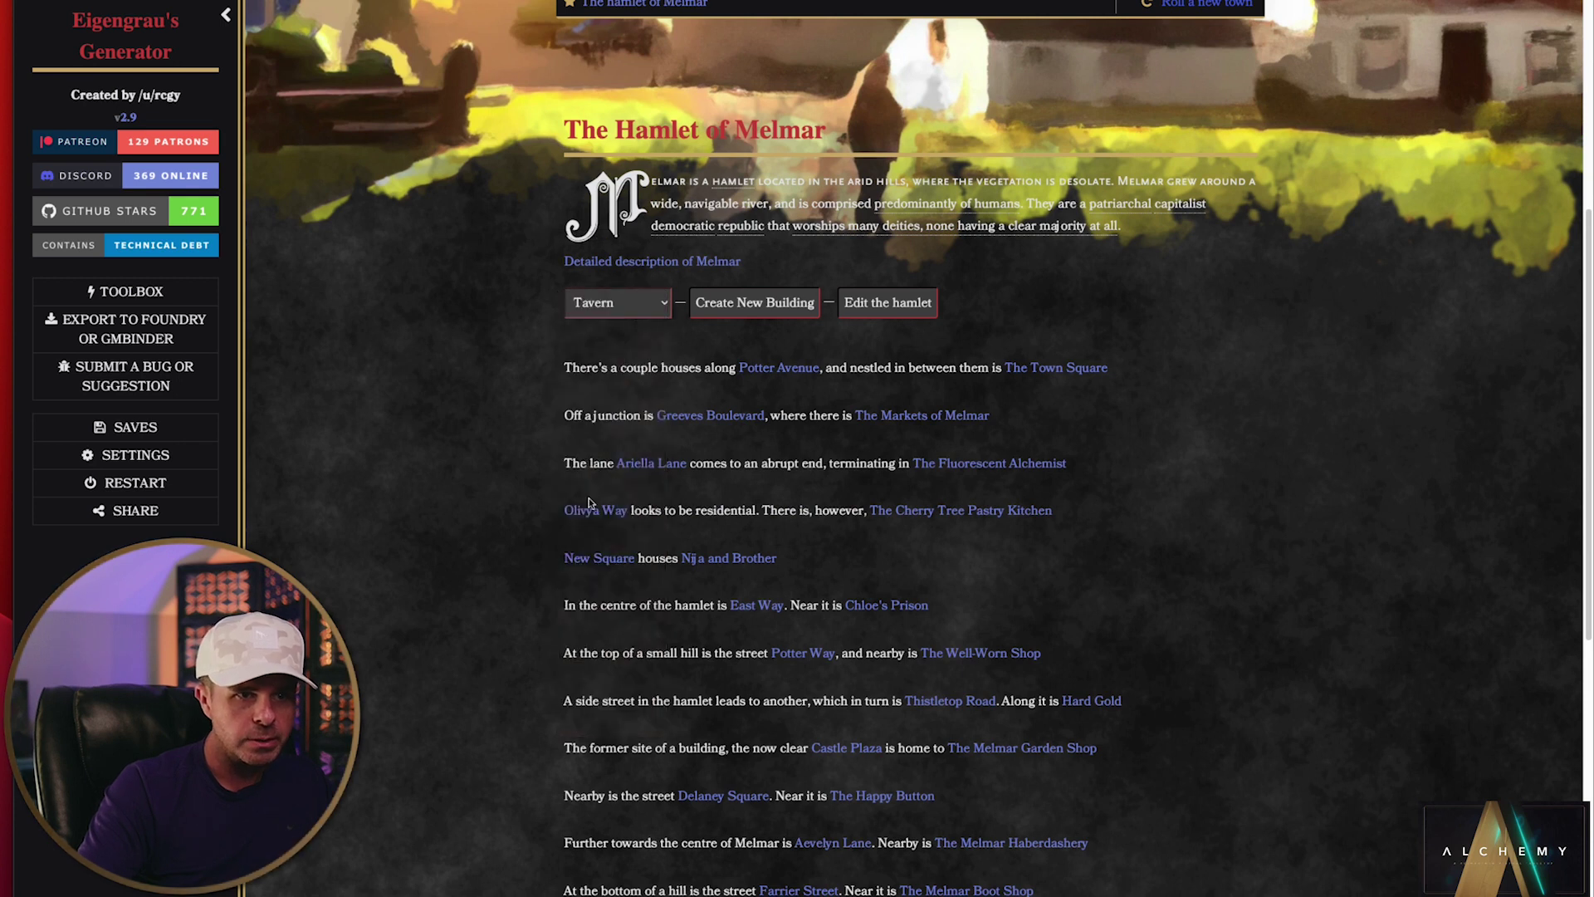
click(754, 303)
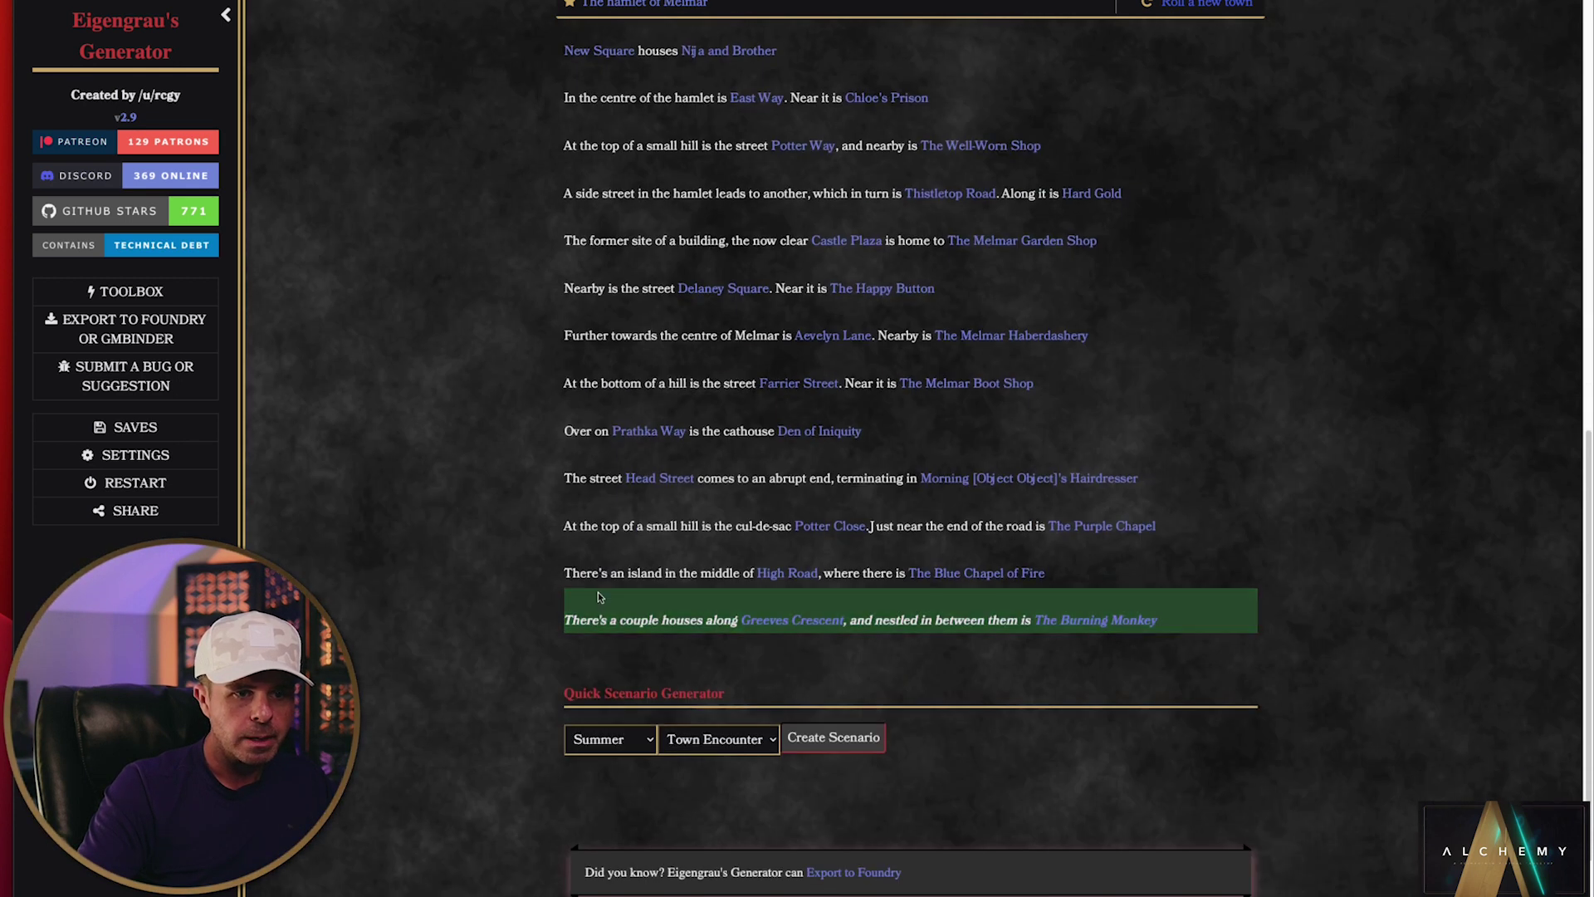
Step: Preview the new entry's street and tavern summaries, open The Burning Monkey, and expand its Menu section
mouse_move(788, 624)
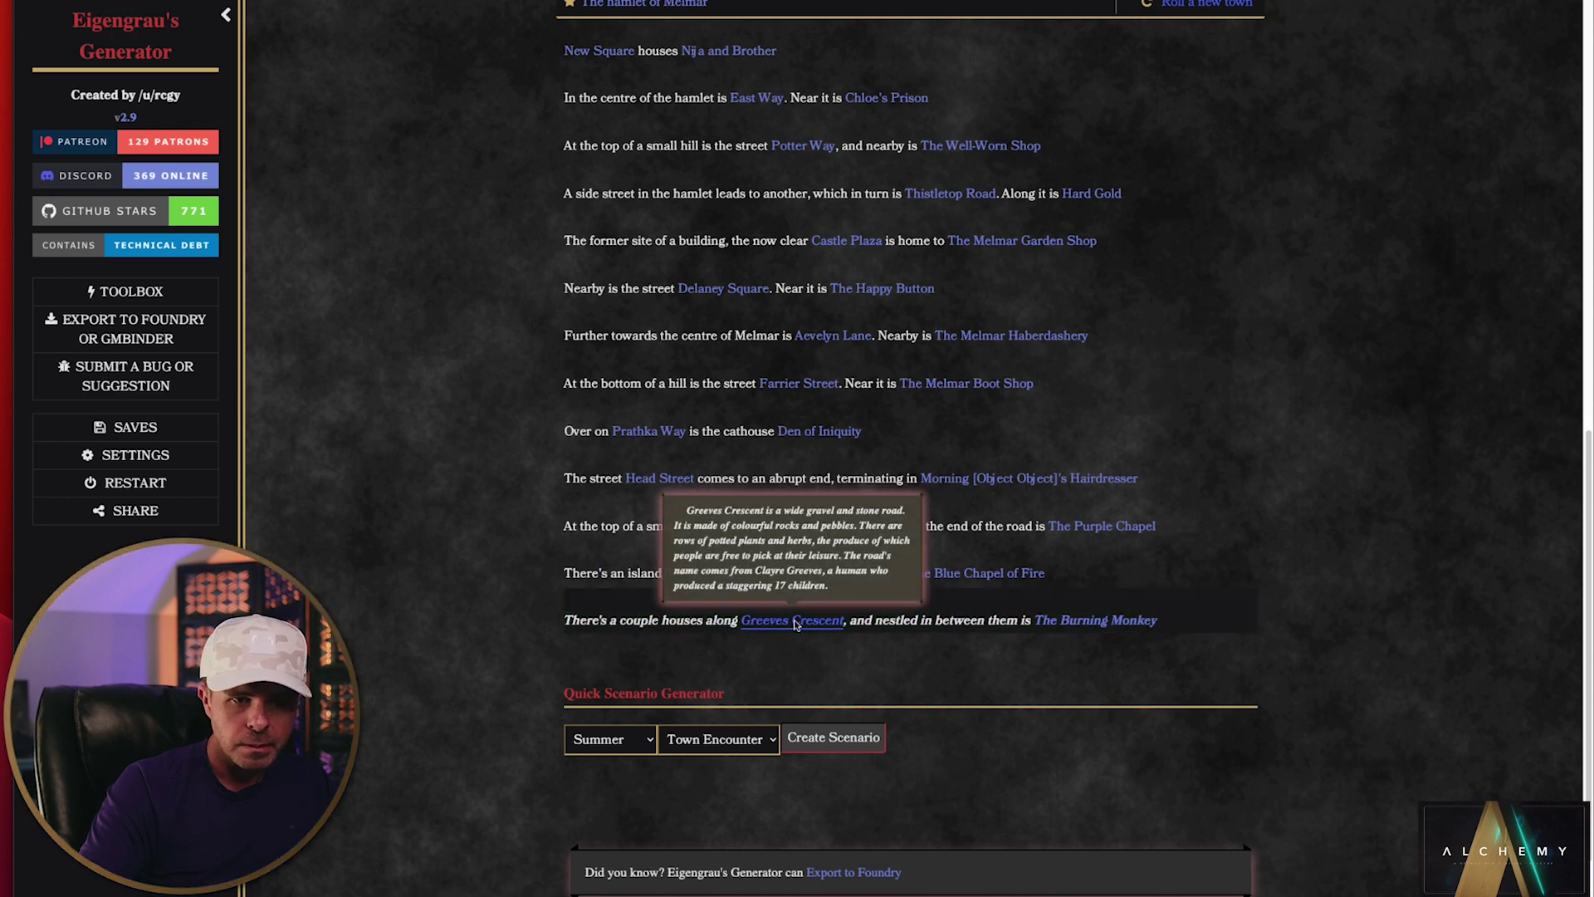
mouse_move(1076, 625)
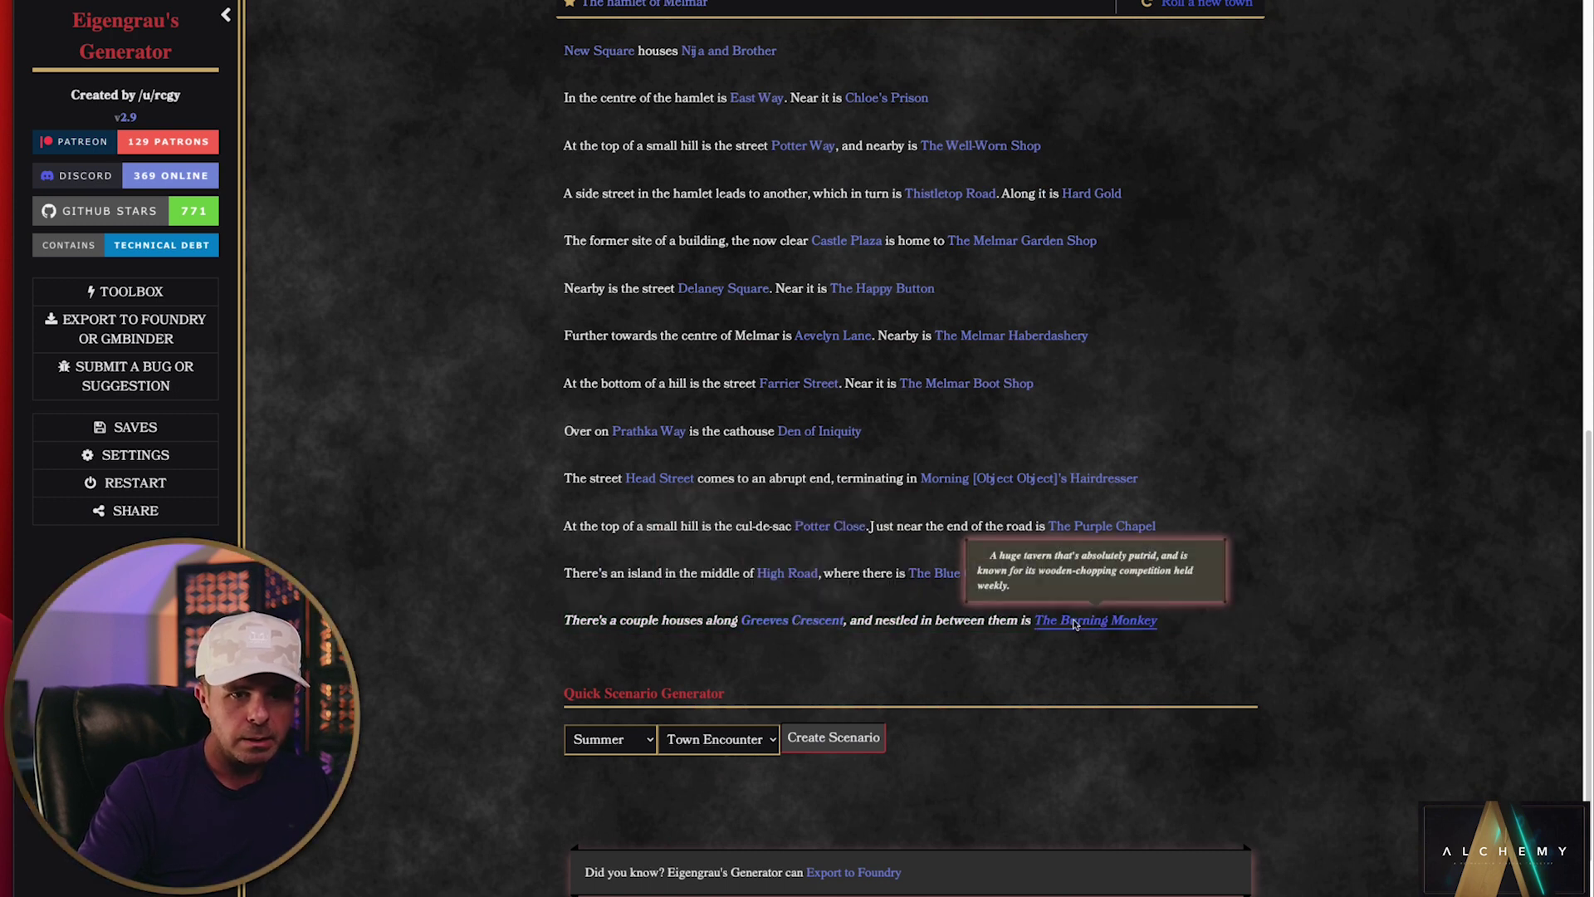
click(1074, 624)
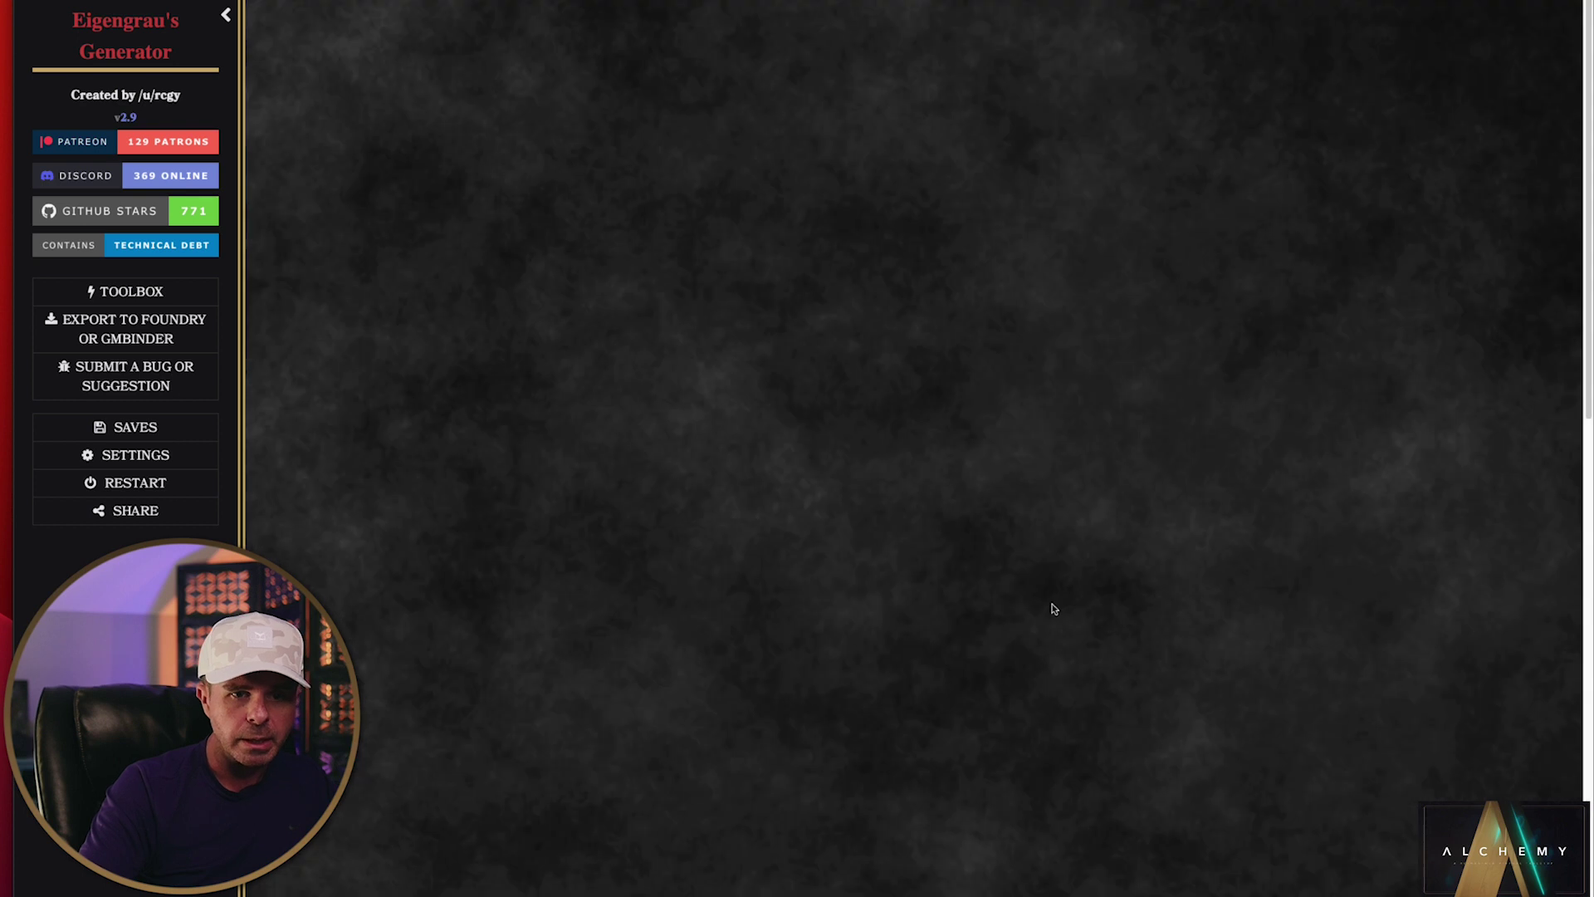
scroll(789, 482, down, 5)
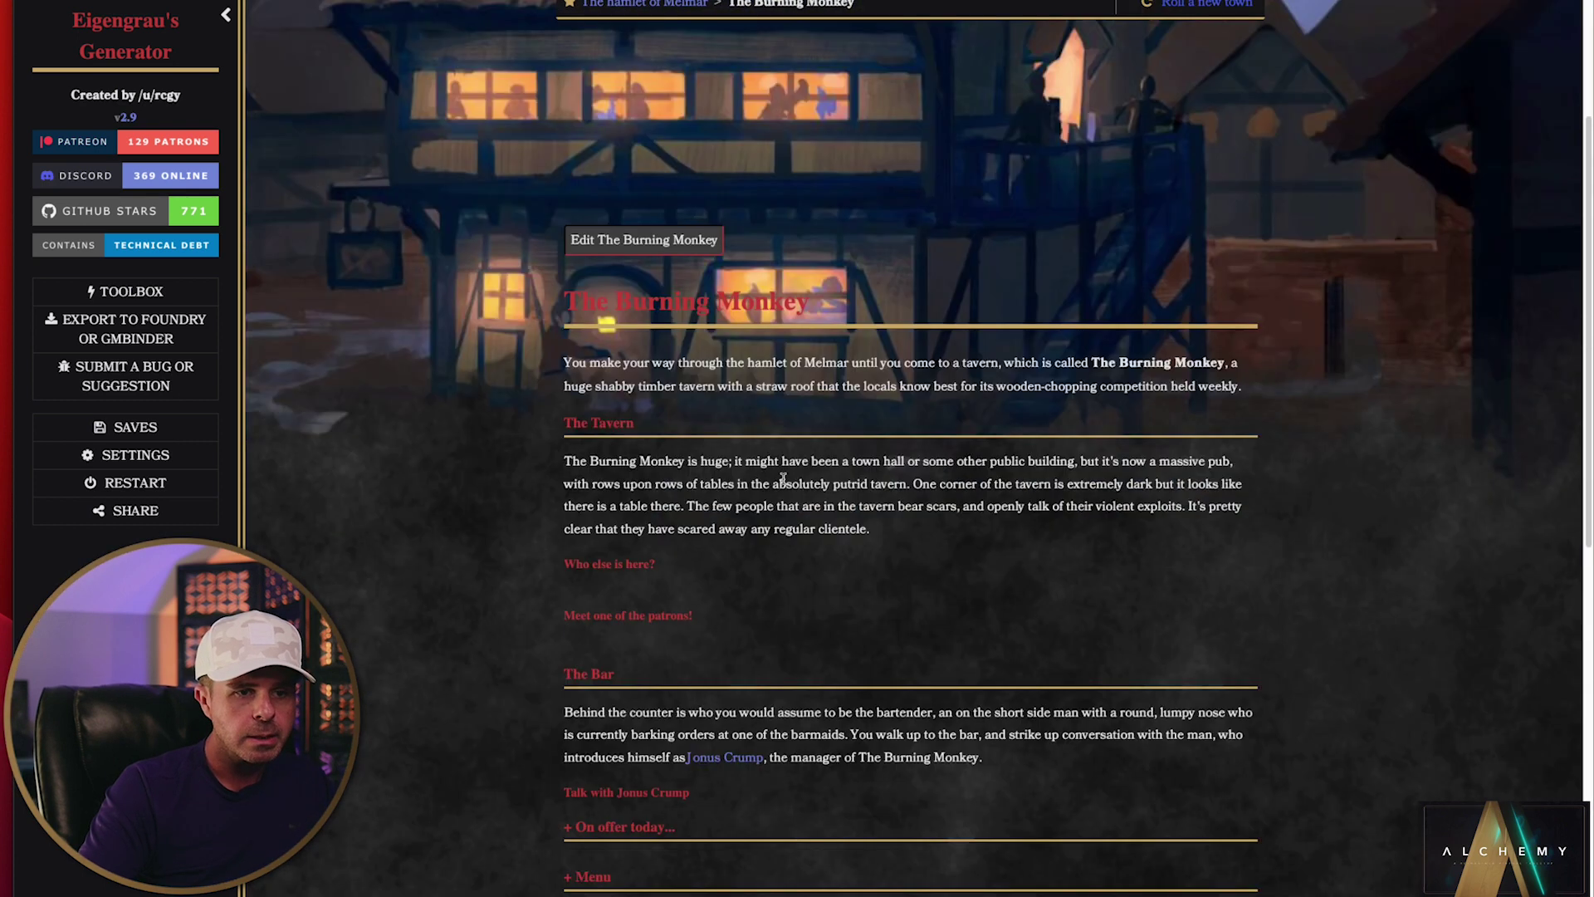
scroll(785, 484, down, 2)
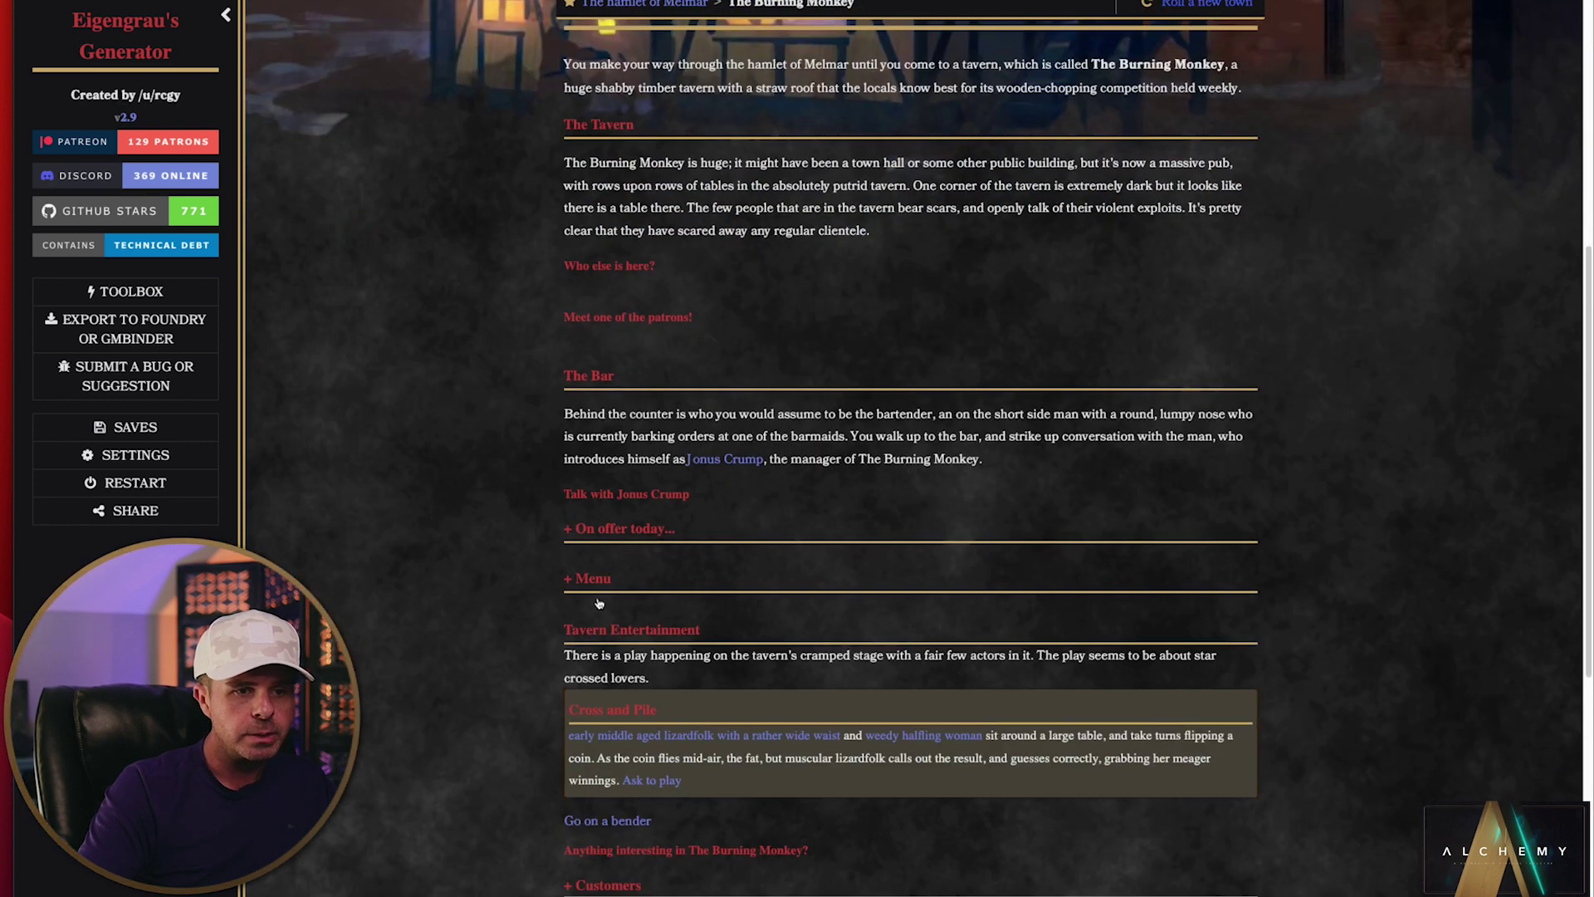
click(579, 581)
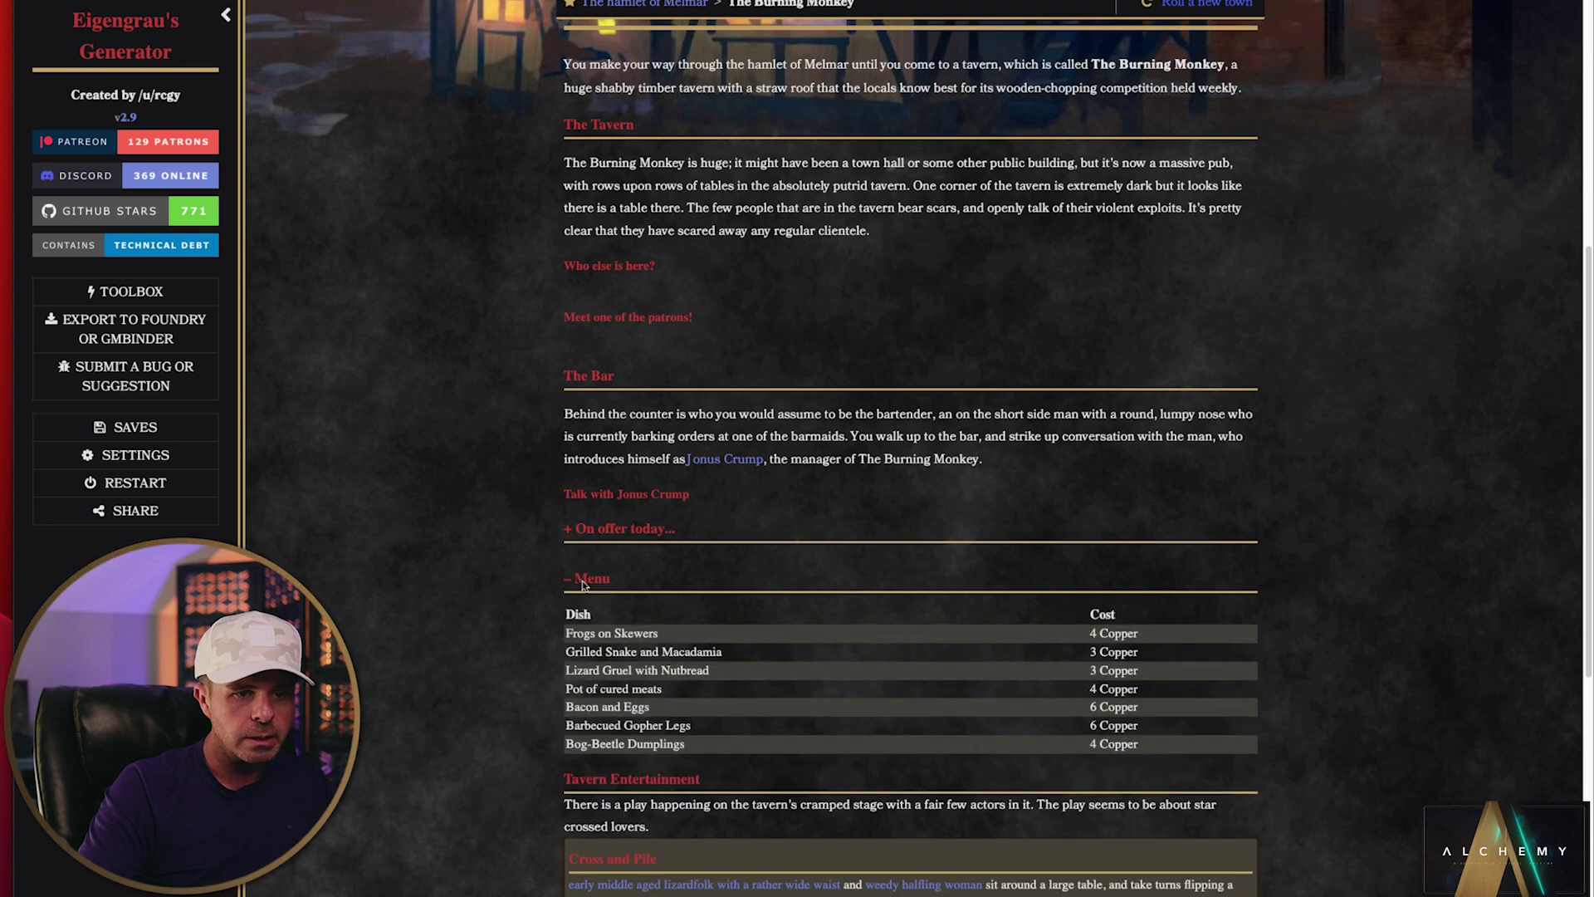
scroll(619, 627, down, 1)
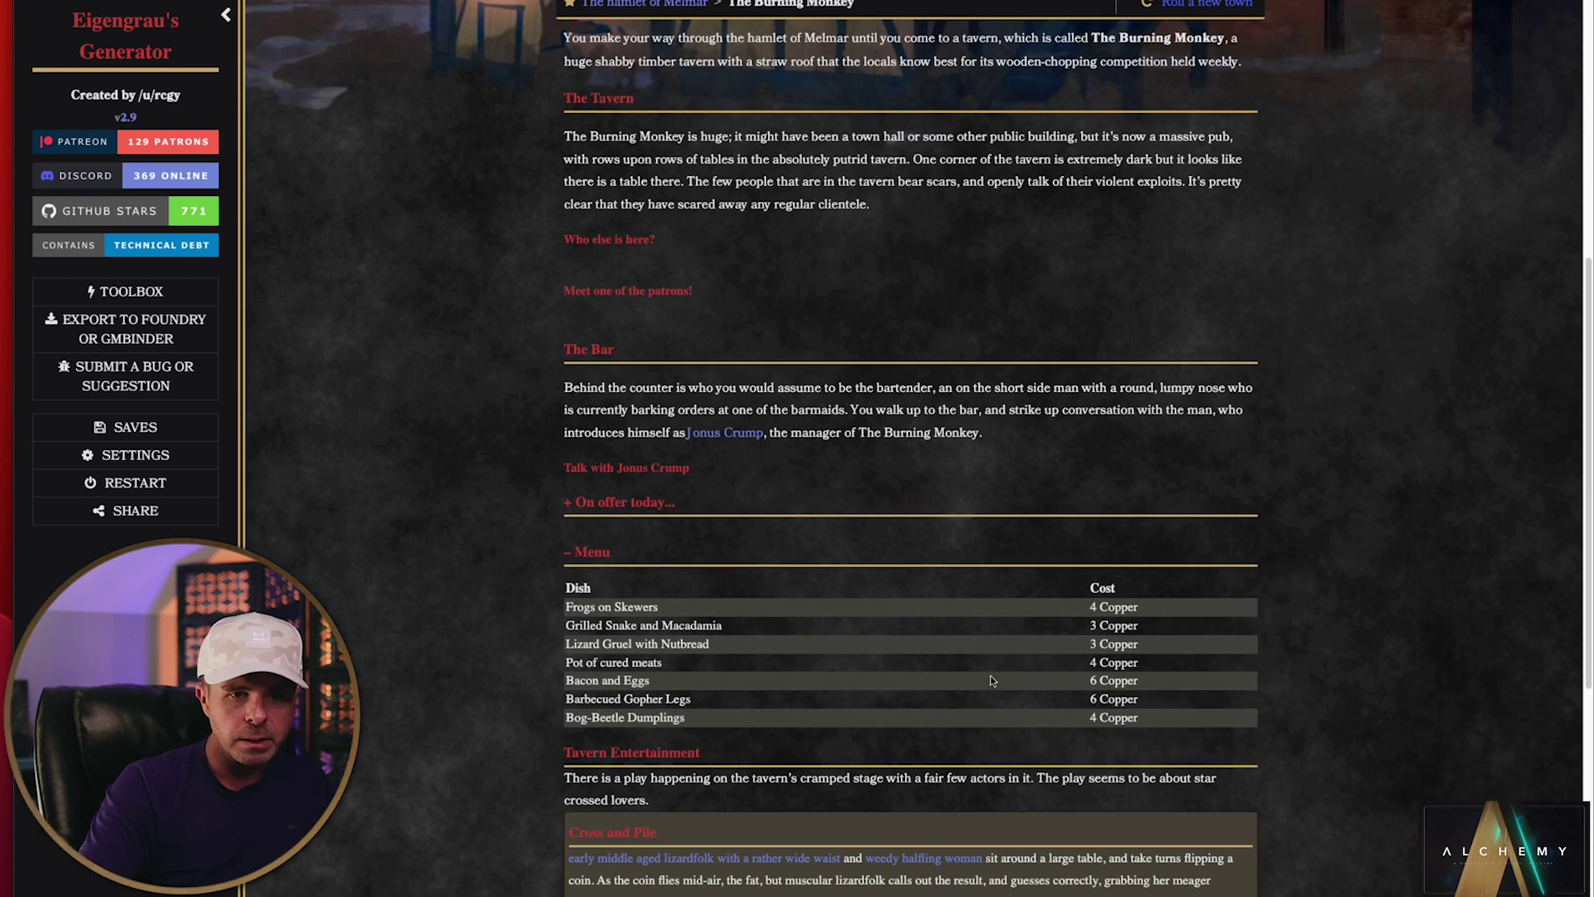
Step: Copy all dish and cost rows of The Burning Monkey's menu, from Frogs on Skewers to Bog-Beetle Dumplings
drag(1149, 719, 559, 599)
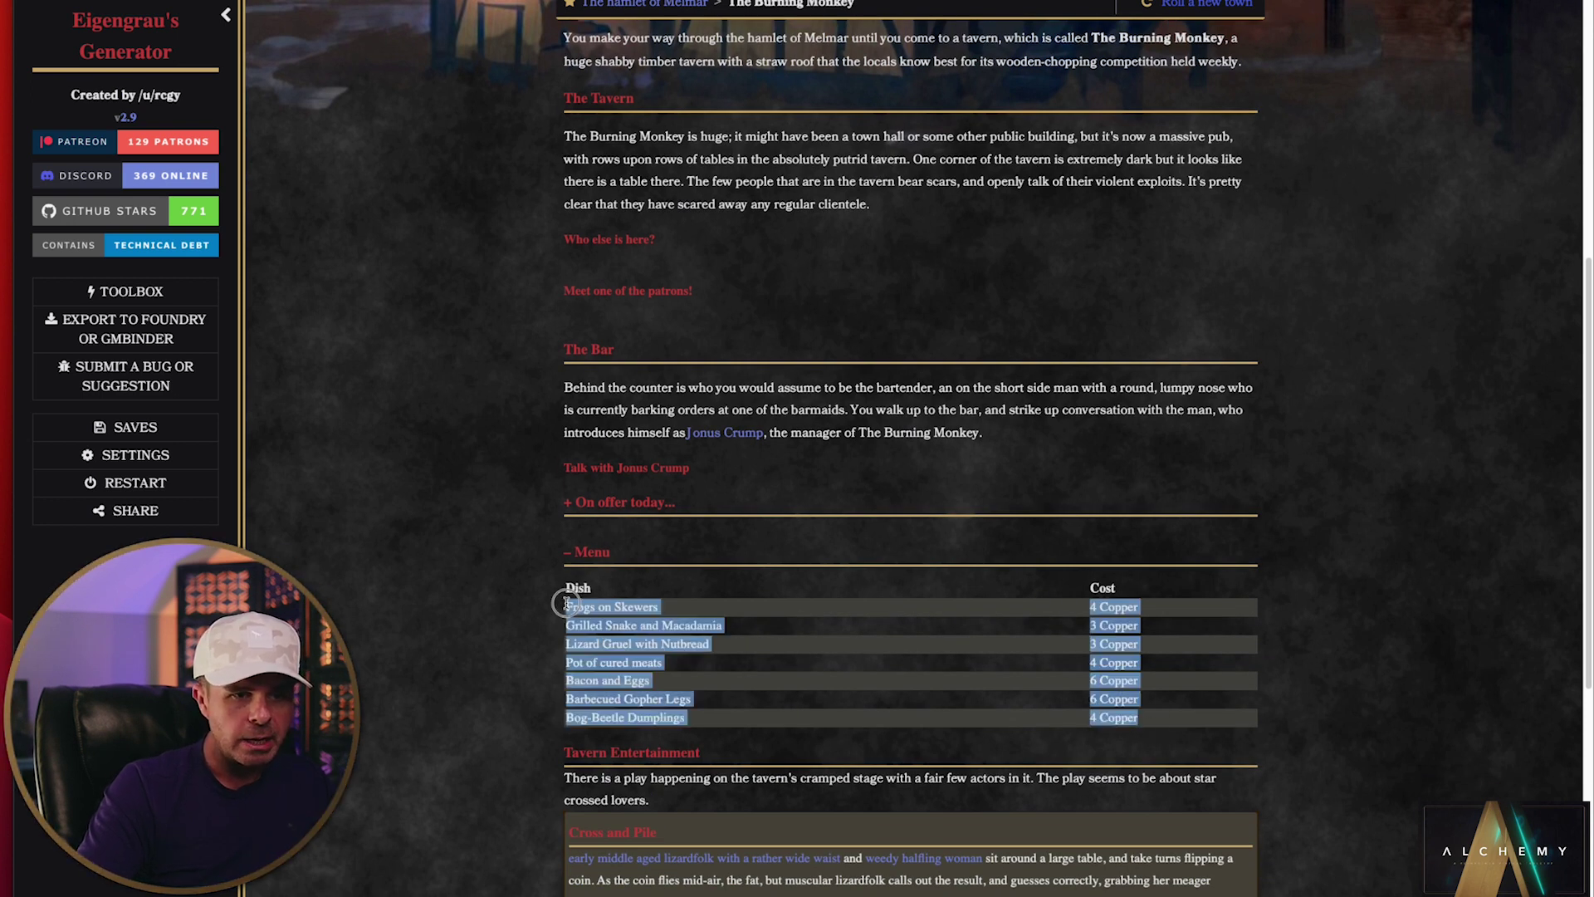
click(724, 600)
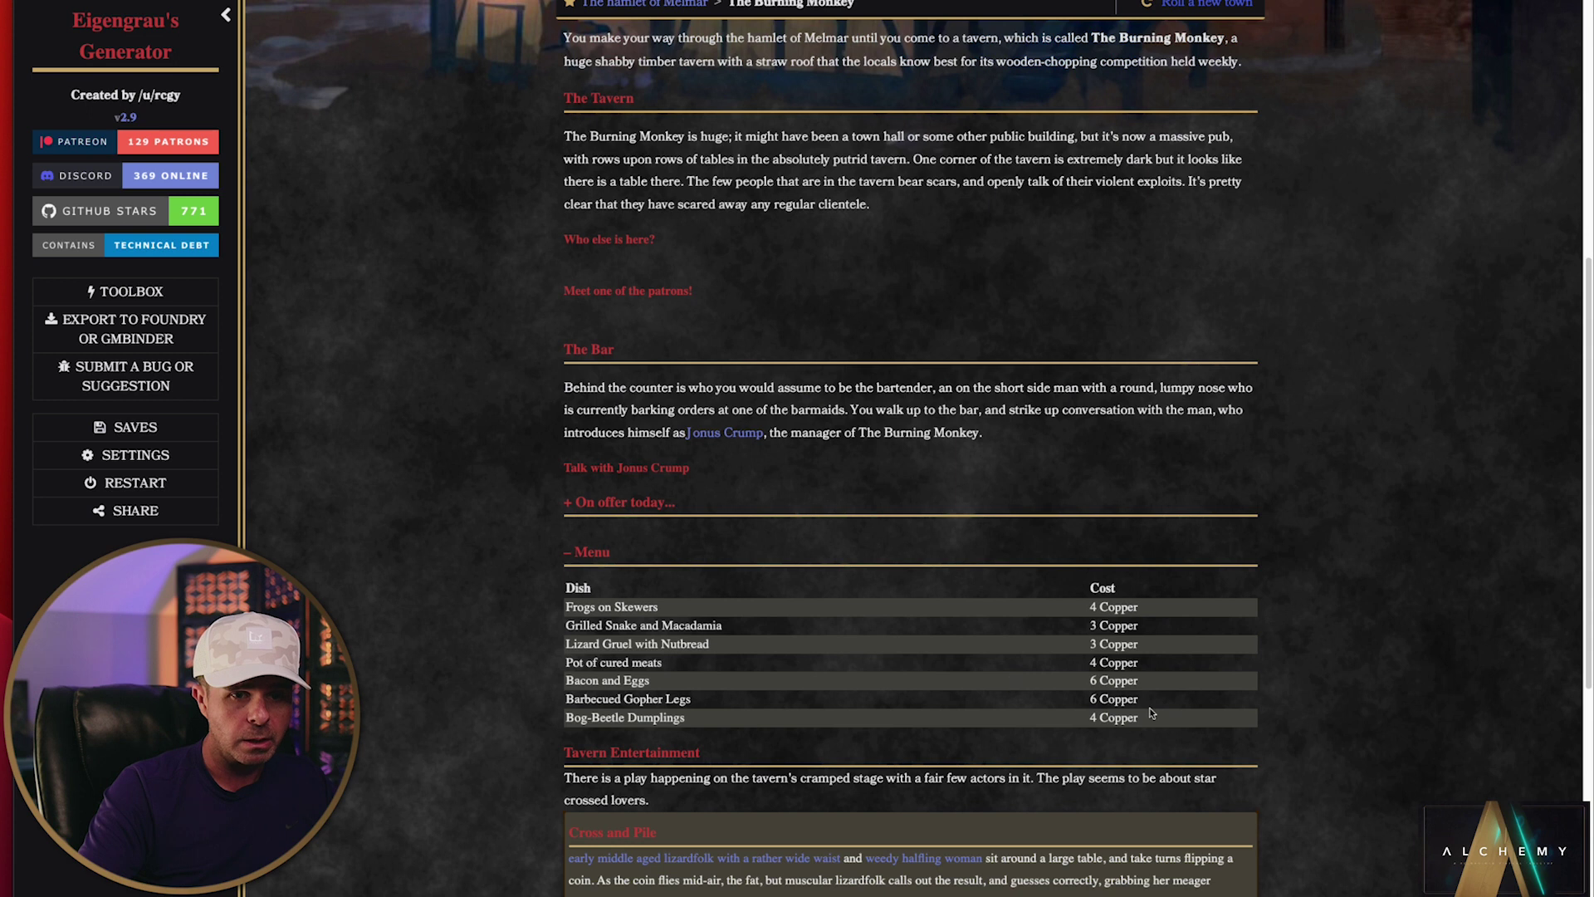
drag(1161, 720, 568, 605)
right_click(674, 619)
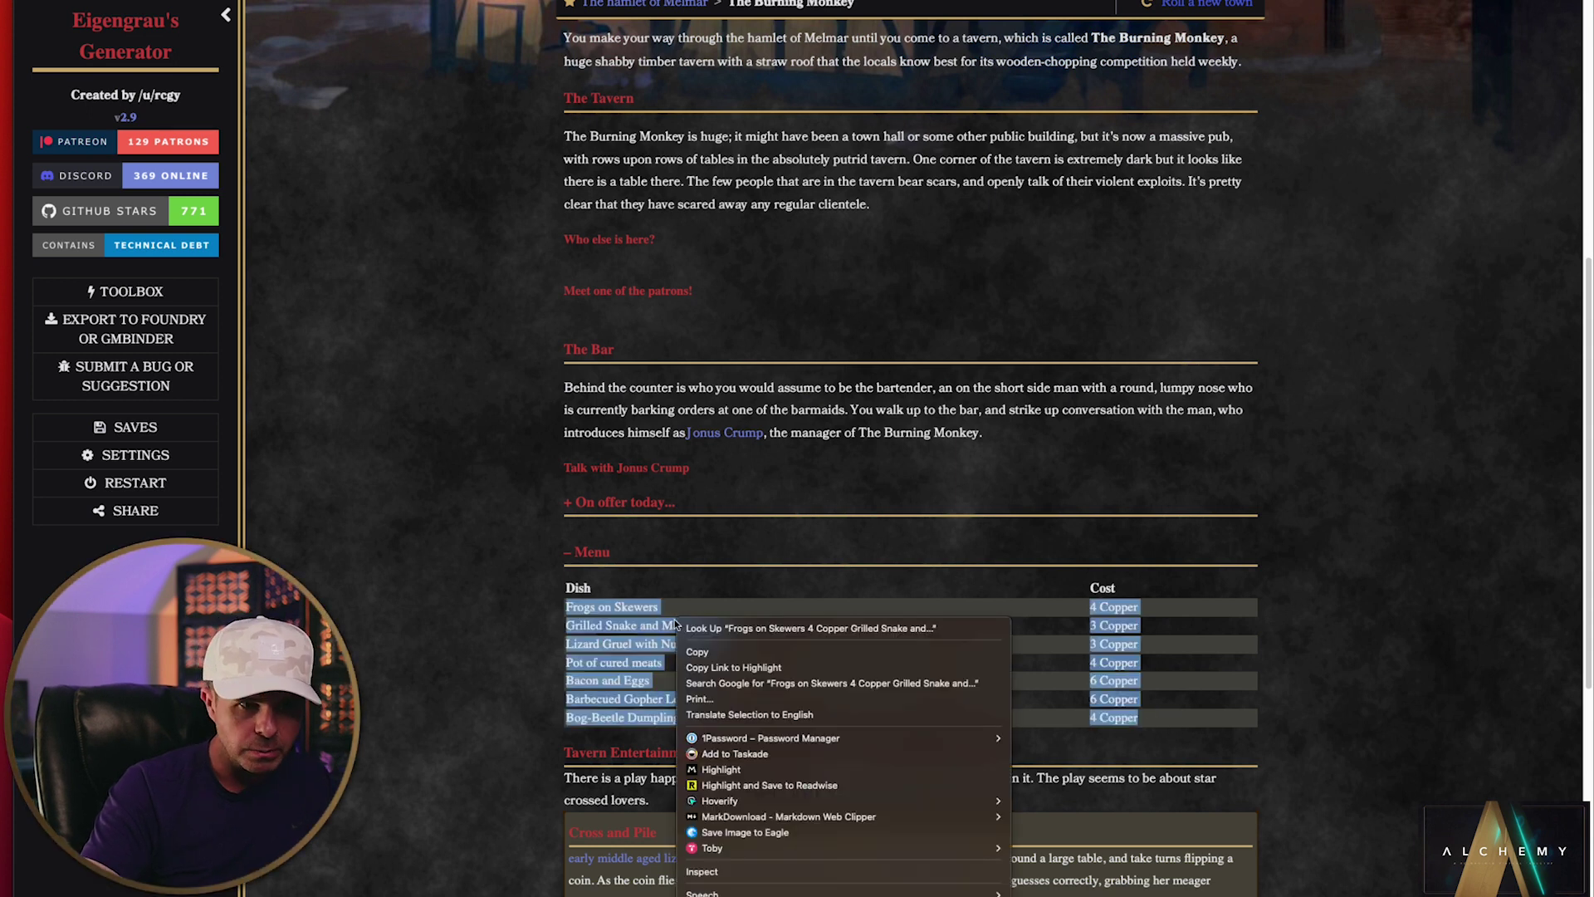
click(714, 652)
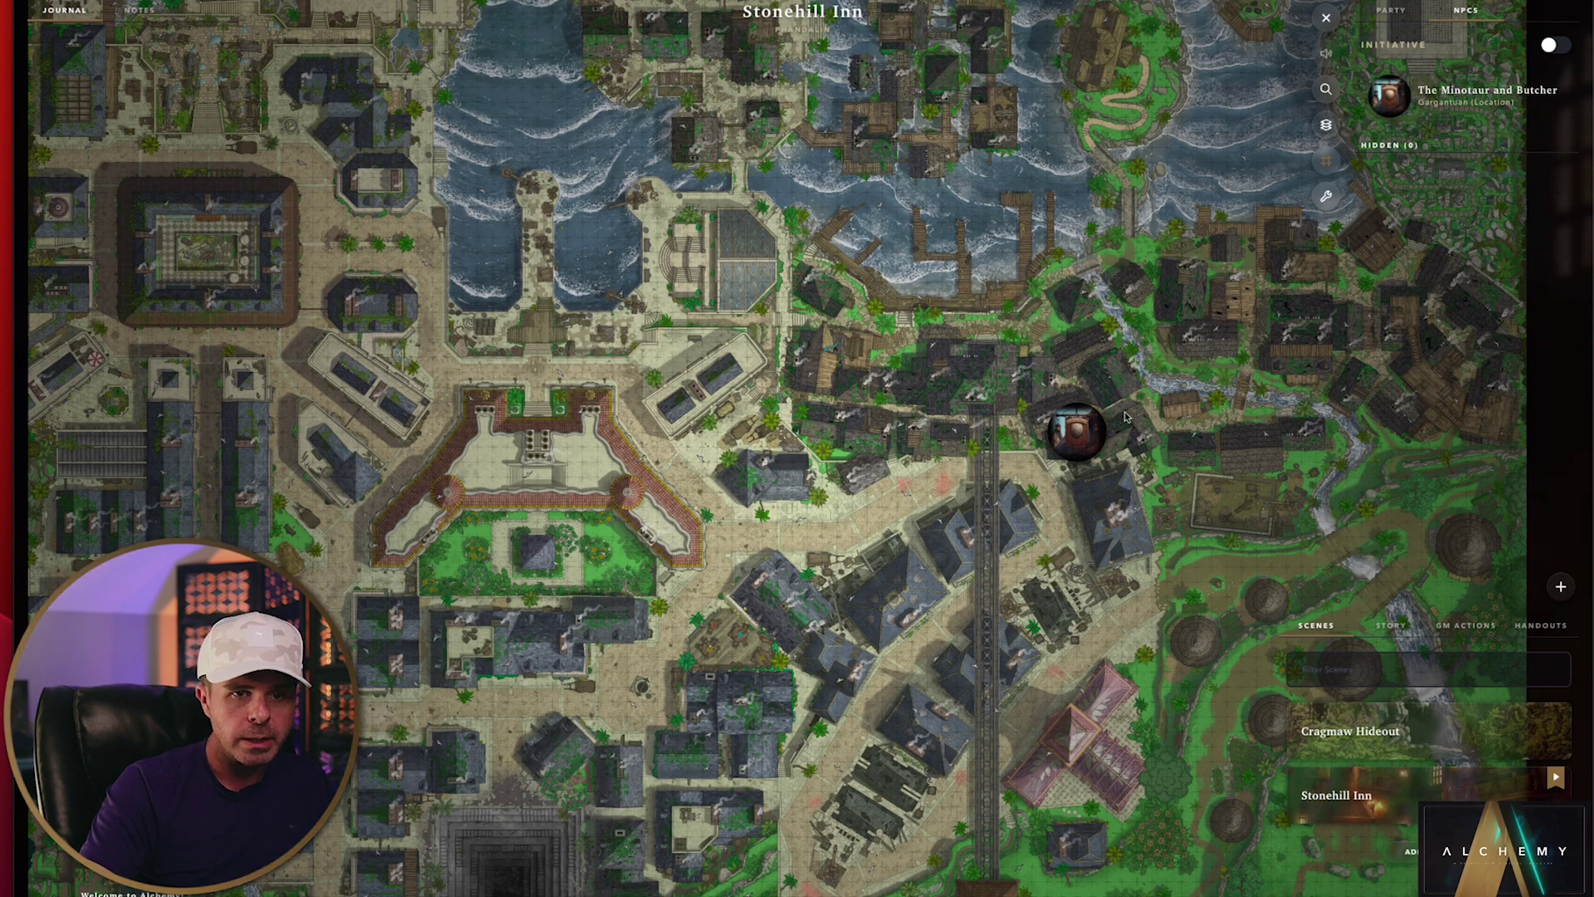
Step: In Alchemy, open The Minotaur and Butcher's description for editing and place the cursor after the Roseapple pie row
click(1076, 432)
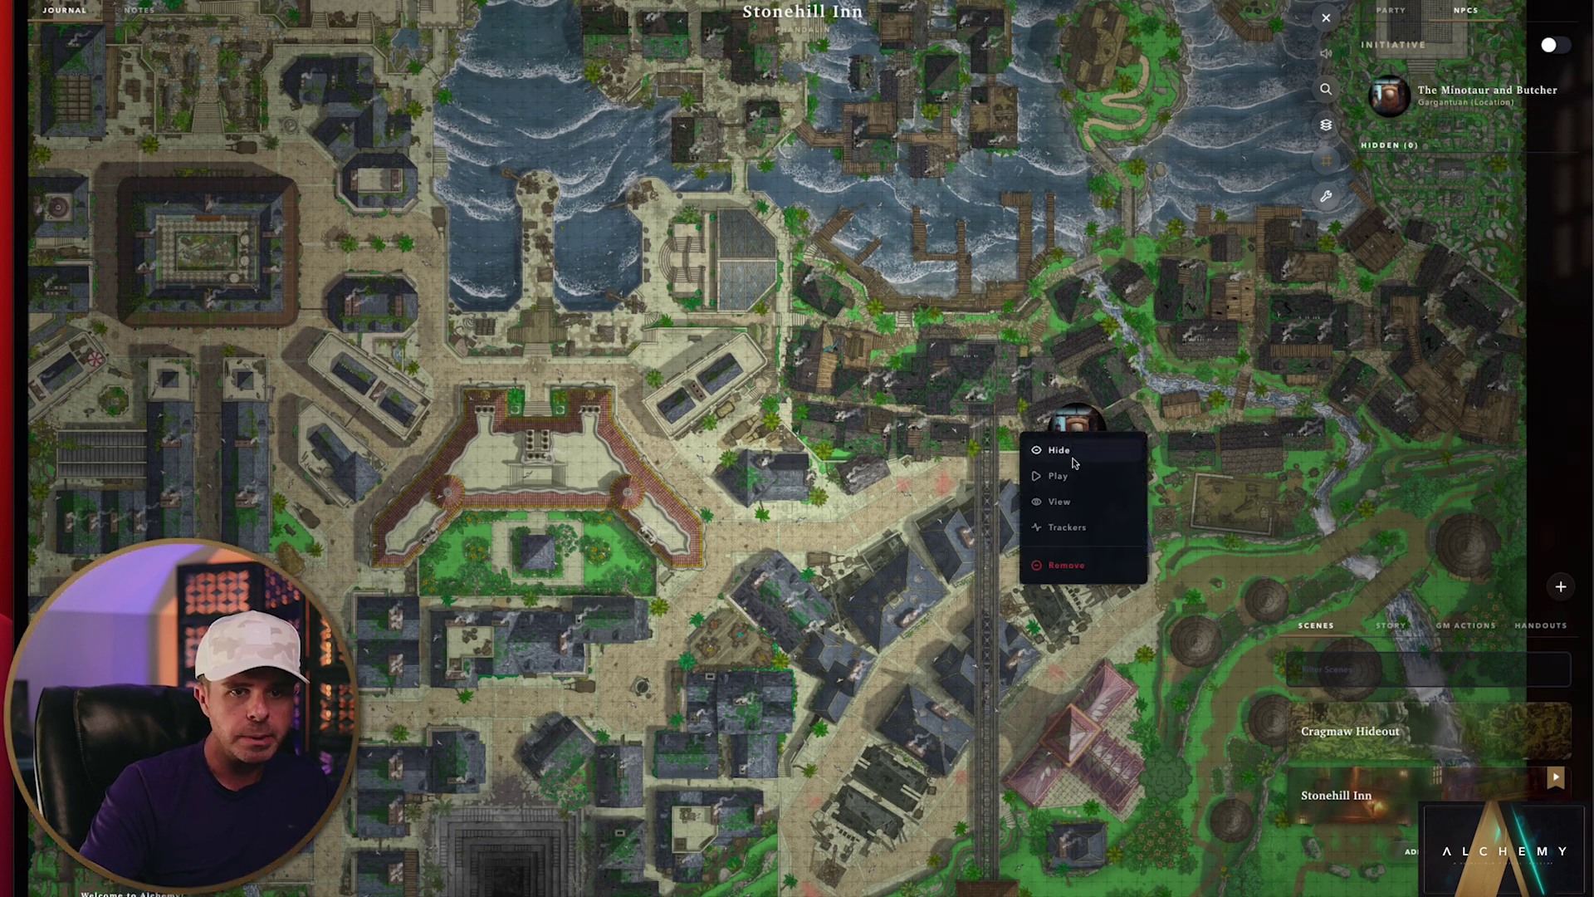
click(1060, 502)
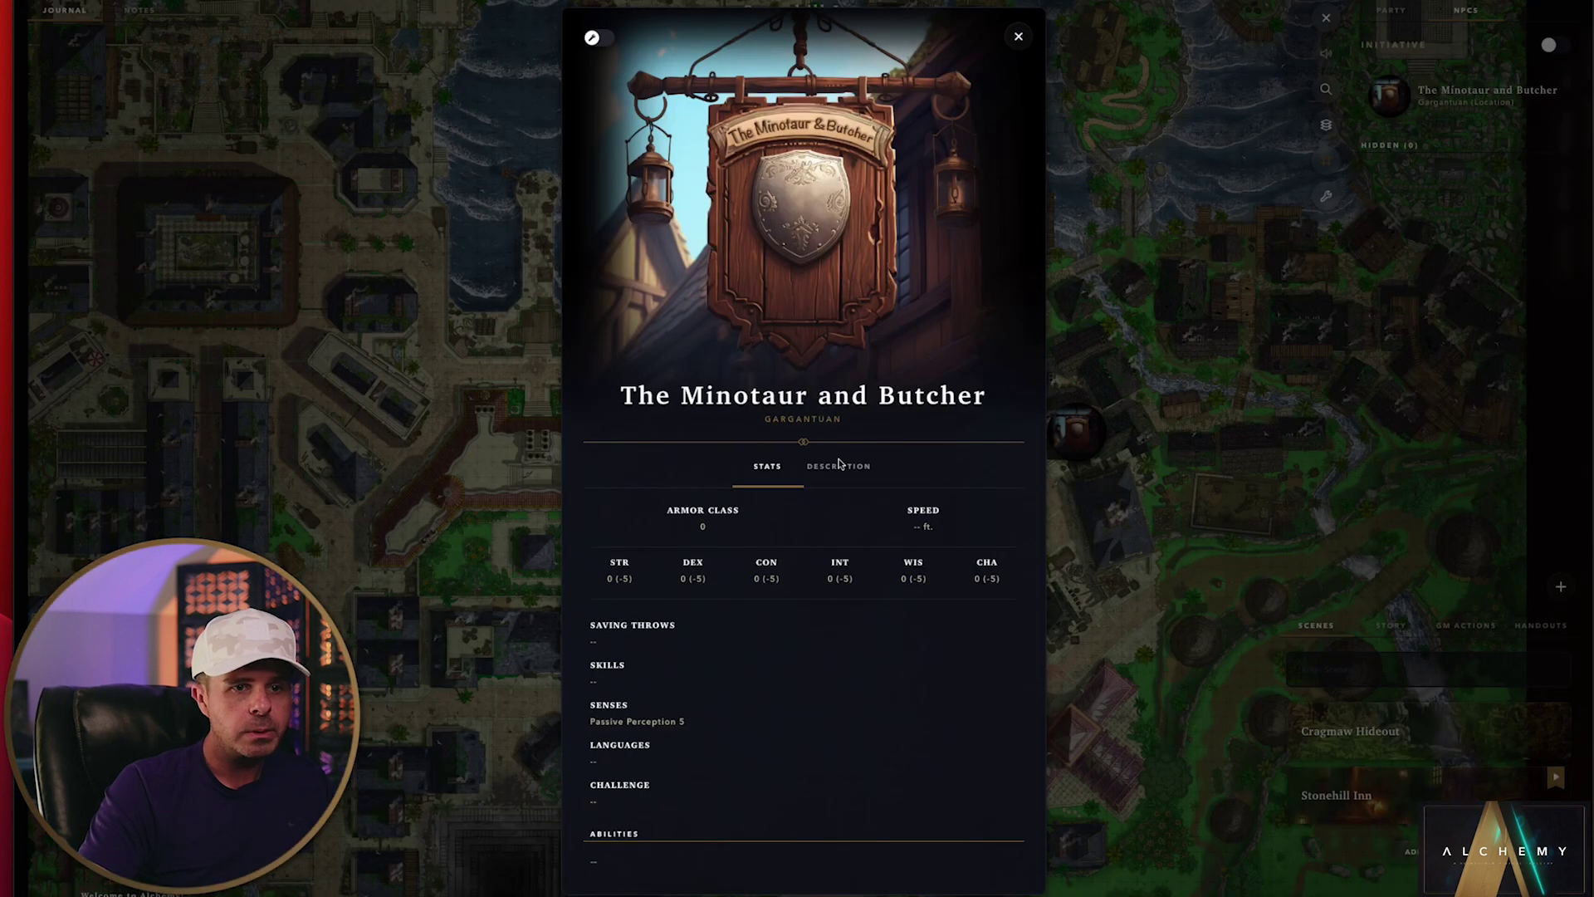
click(594, 37)
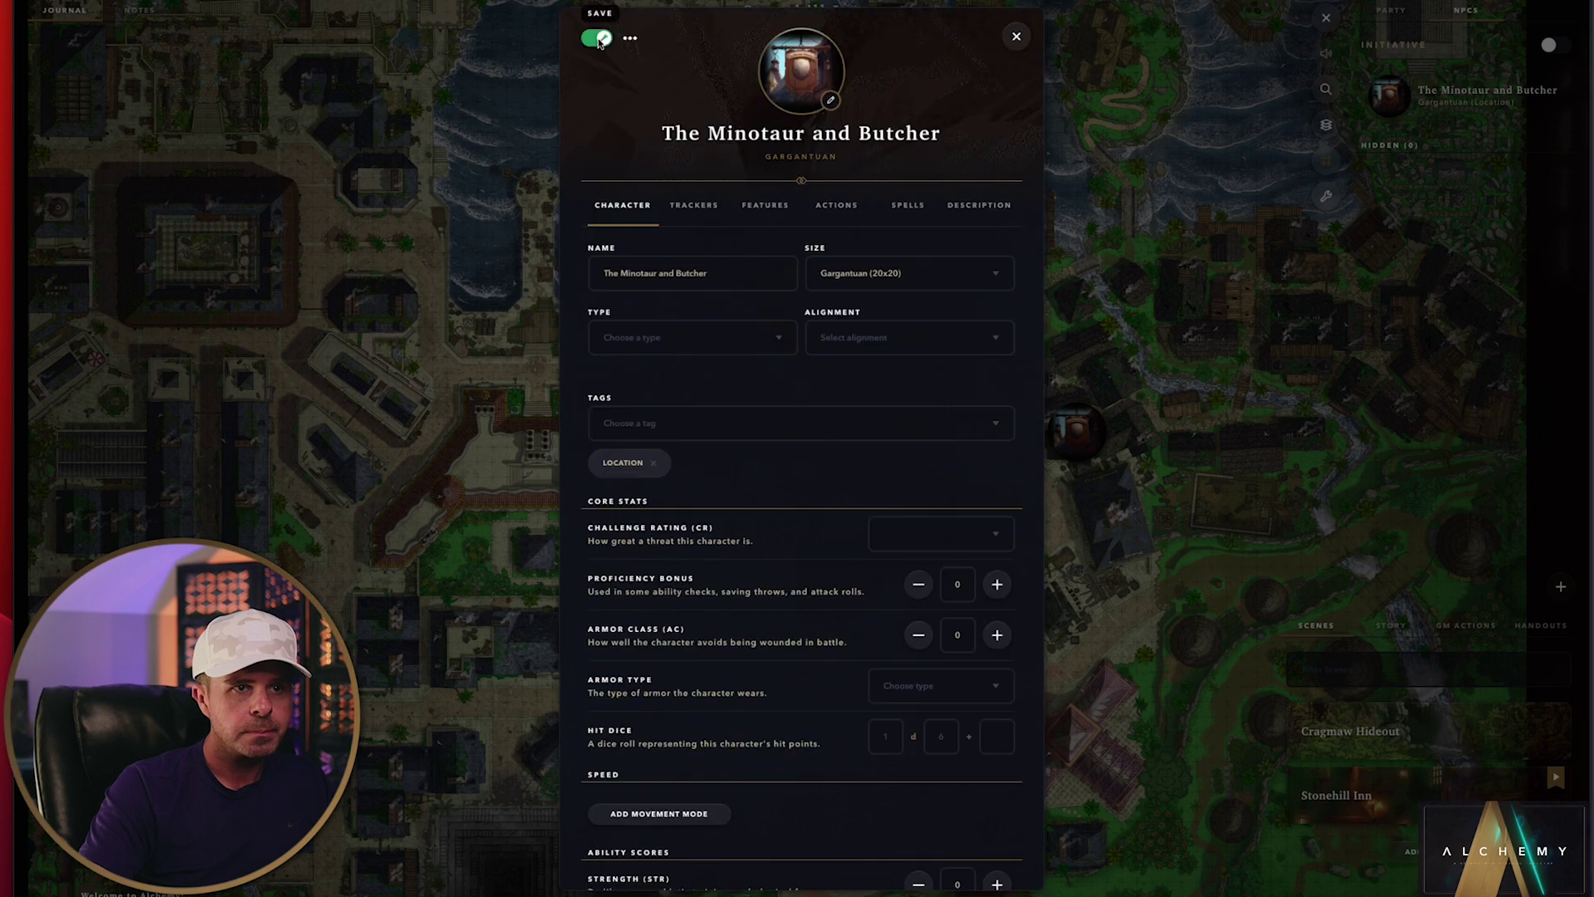
click(982, 205)
scroll(595, 555, down, 5)
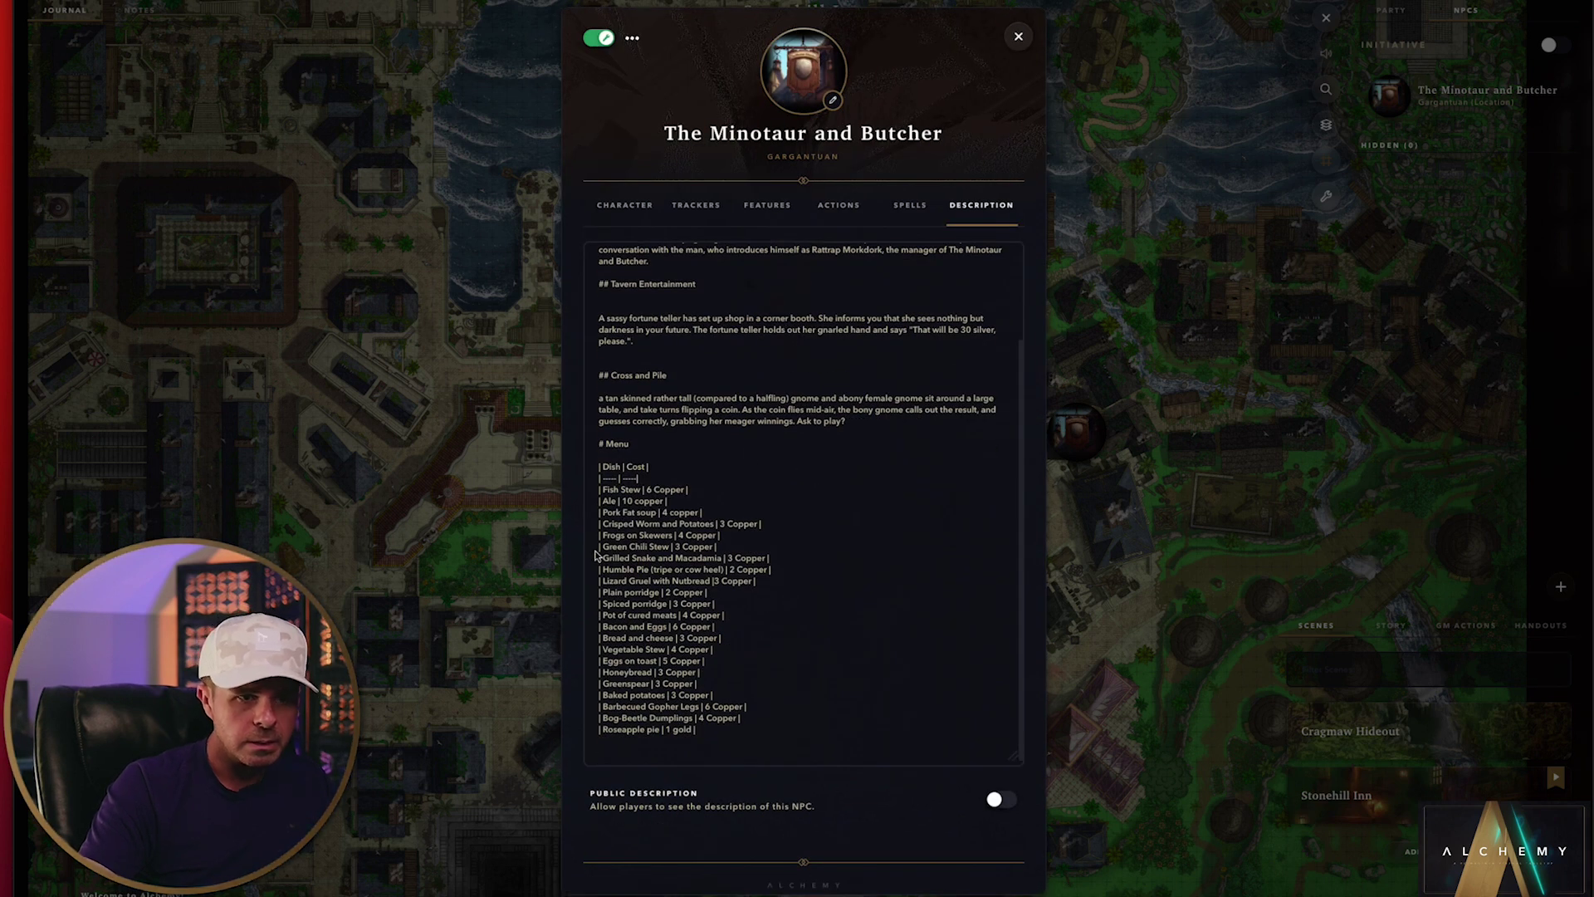
drag(595, 550, 716, 605)
click(743, 737)
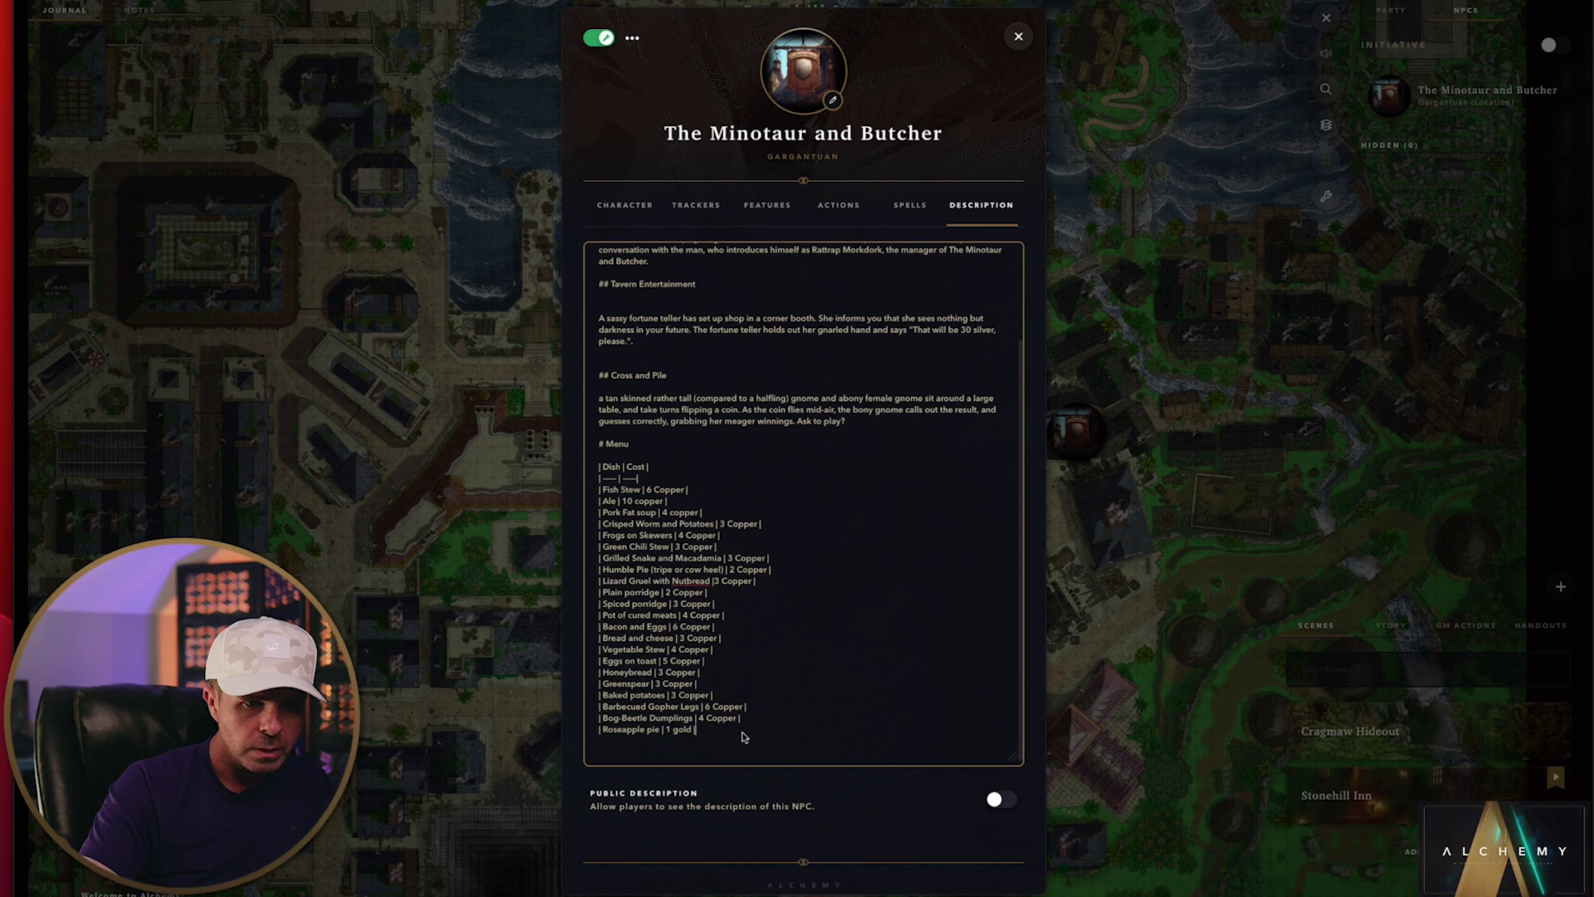
Step: Below the Menu table, start a new Markdown table with a "| Dish | Cost |" header and a "| ----- | ----- |" separator row
scroll(743, 738, down, 1)
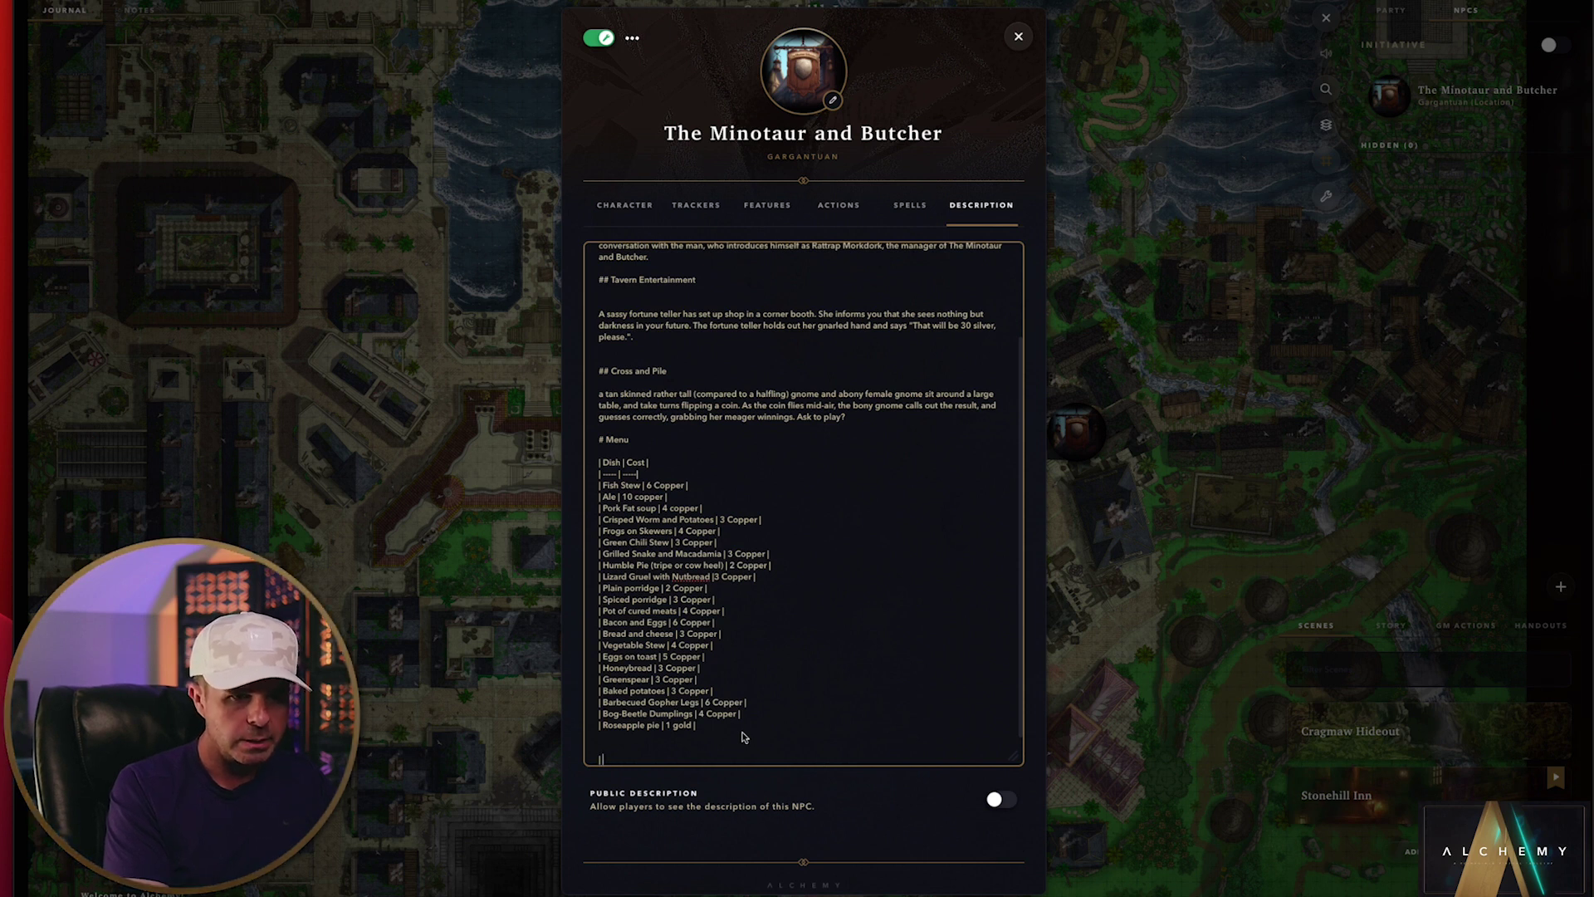
text(Dish)
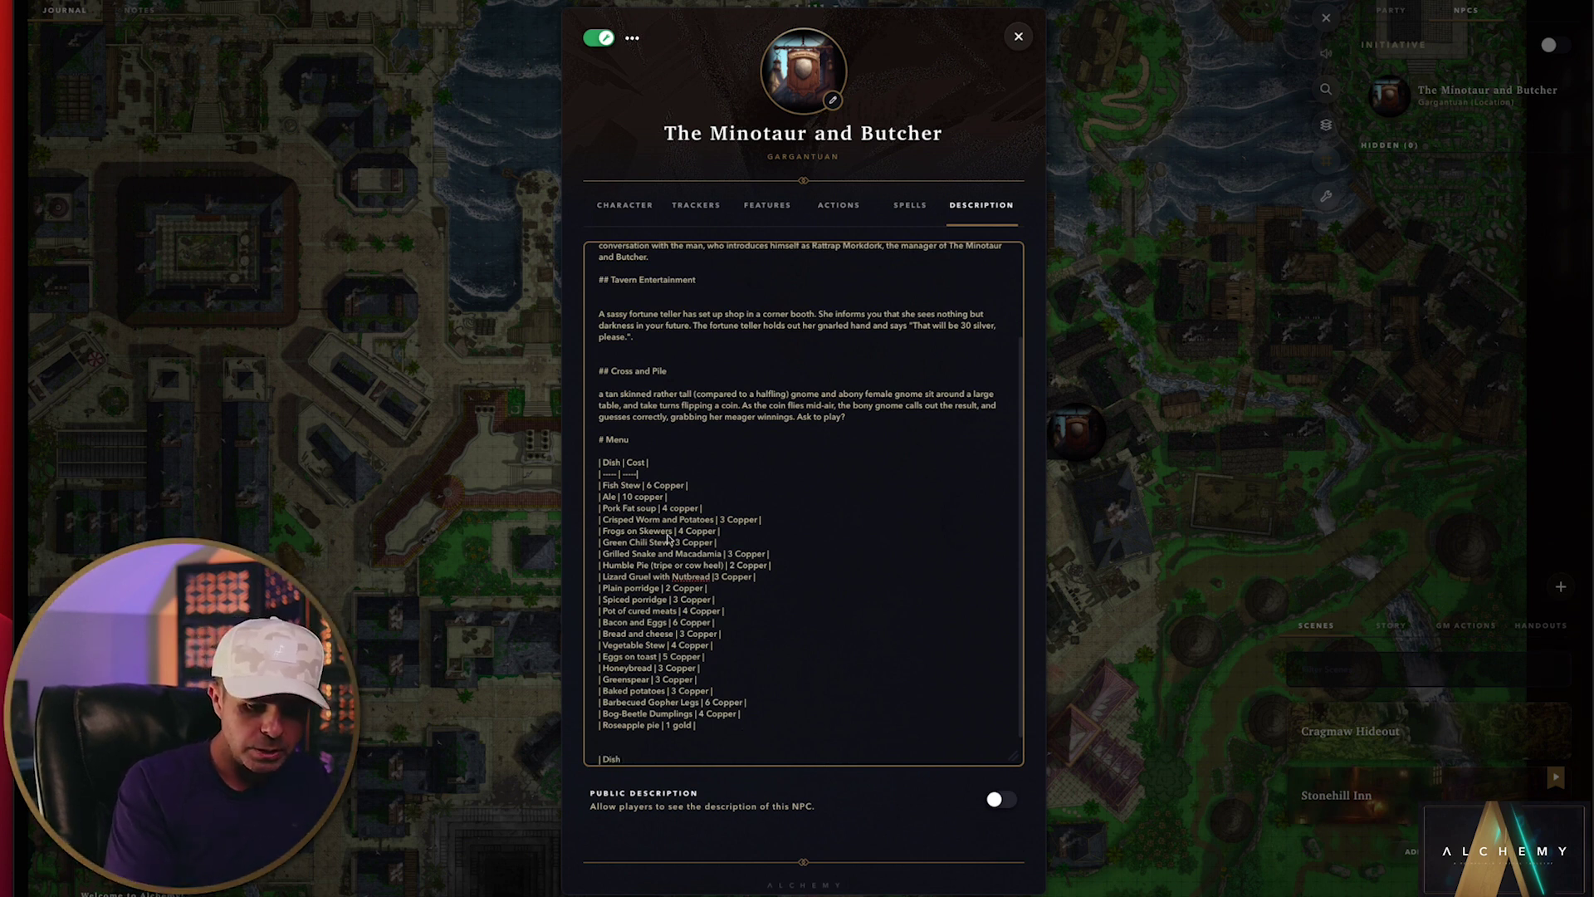
text( | | Cost)
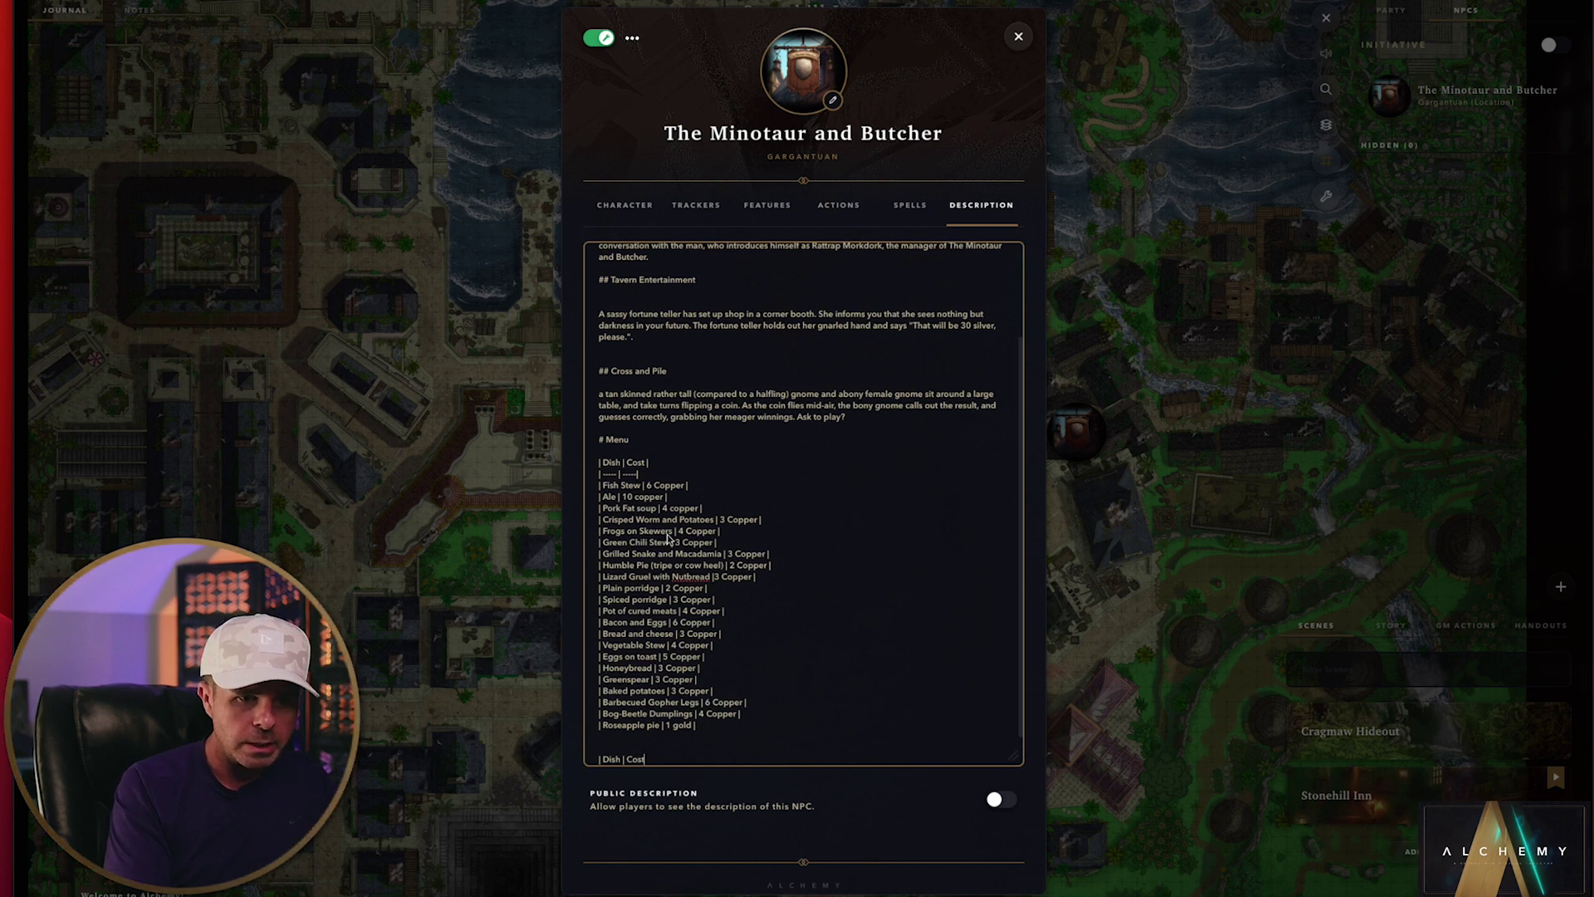
text( |)
key(Return)
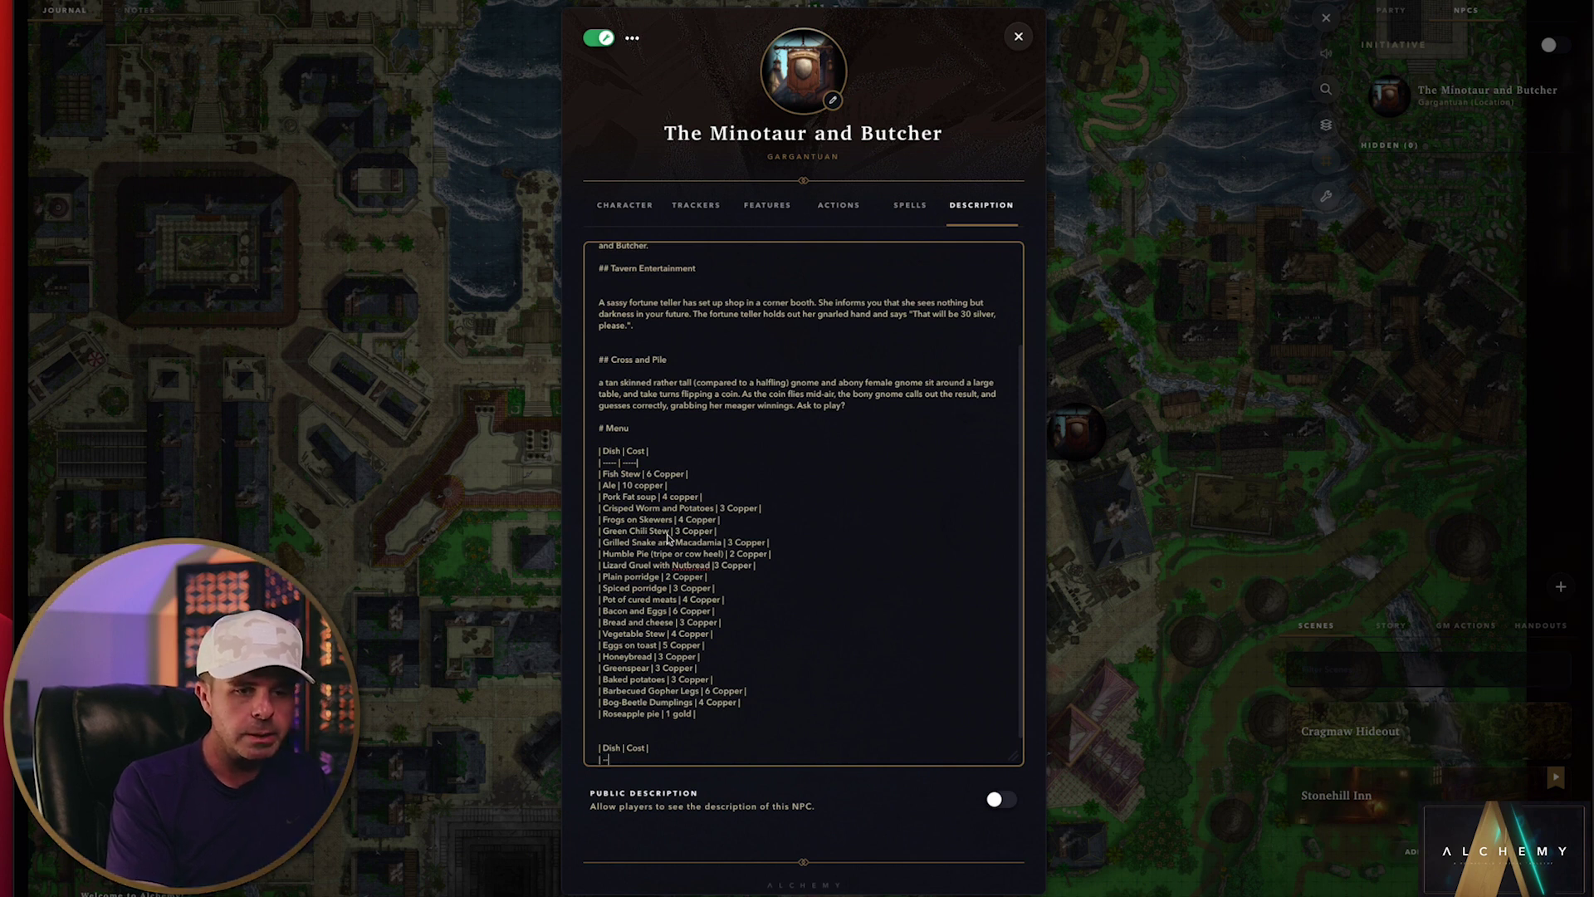
text(| ----- | -----)
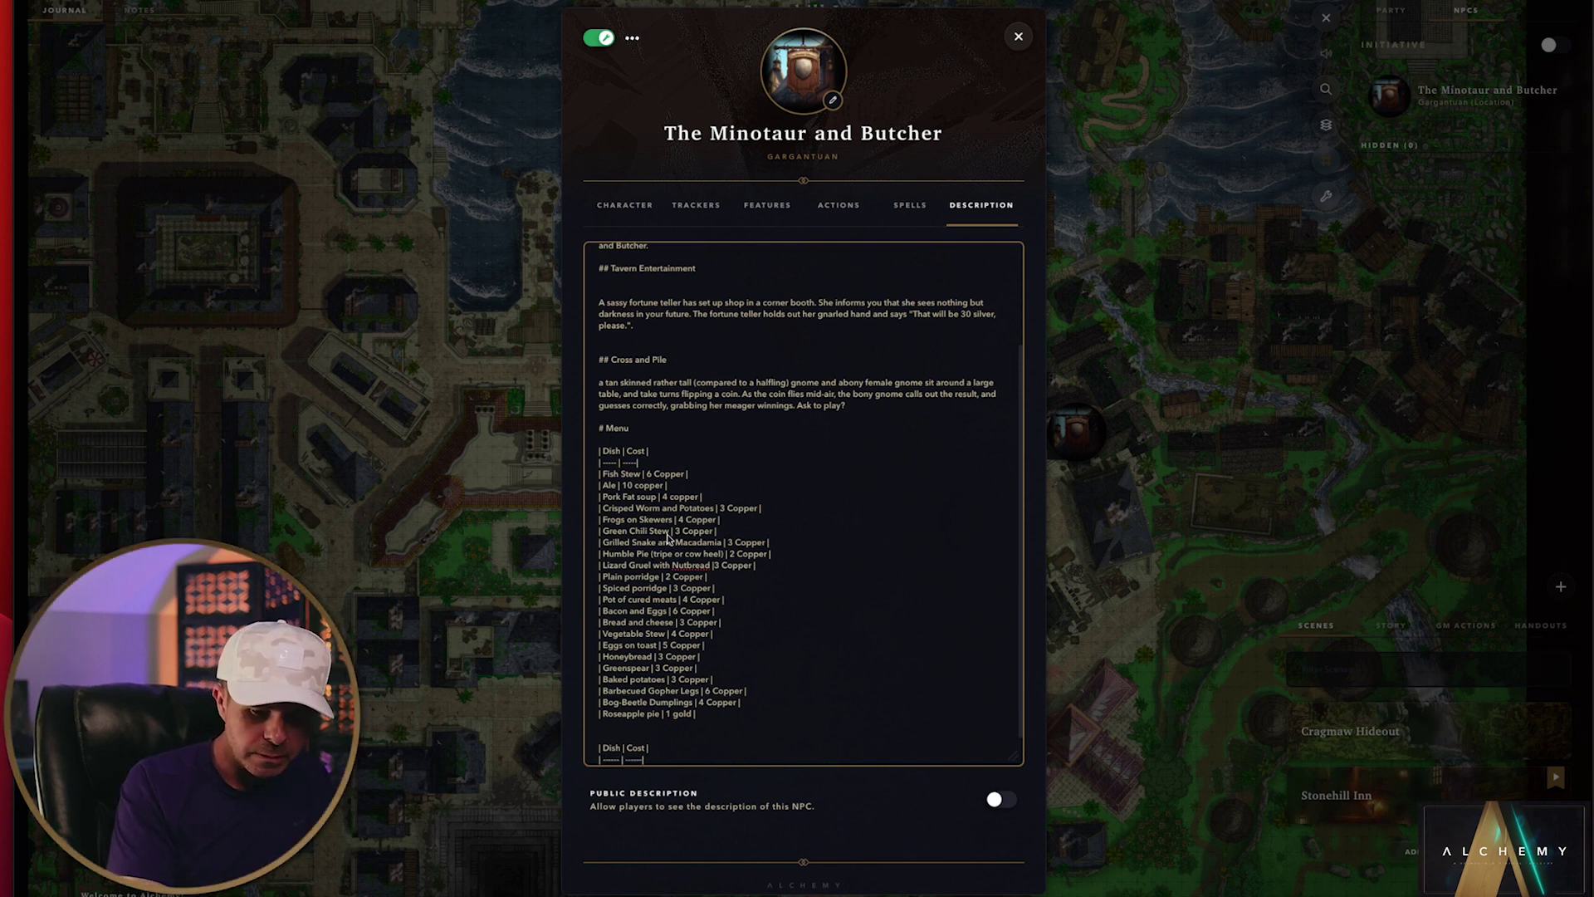
text( |)
key(Return)
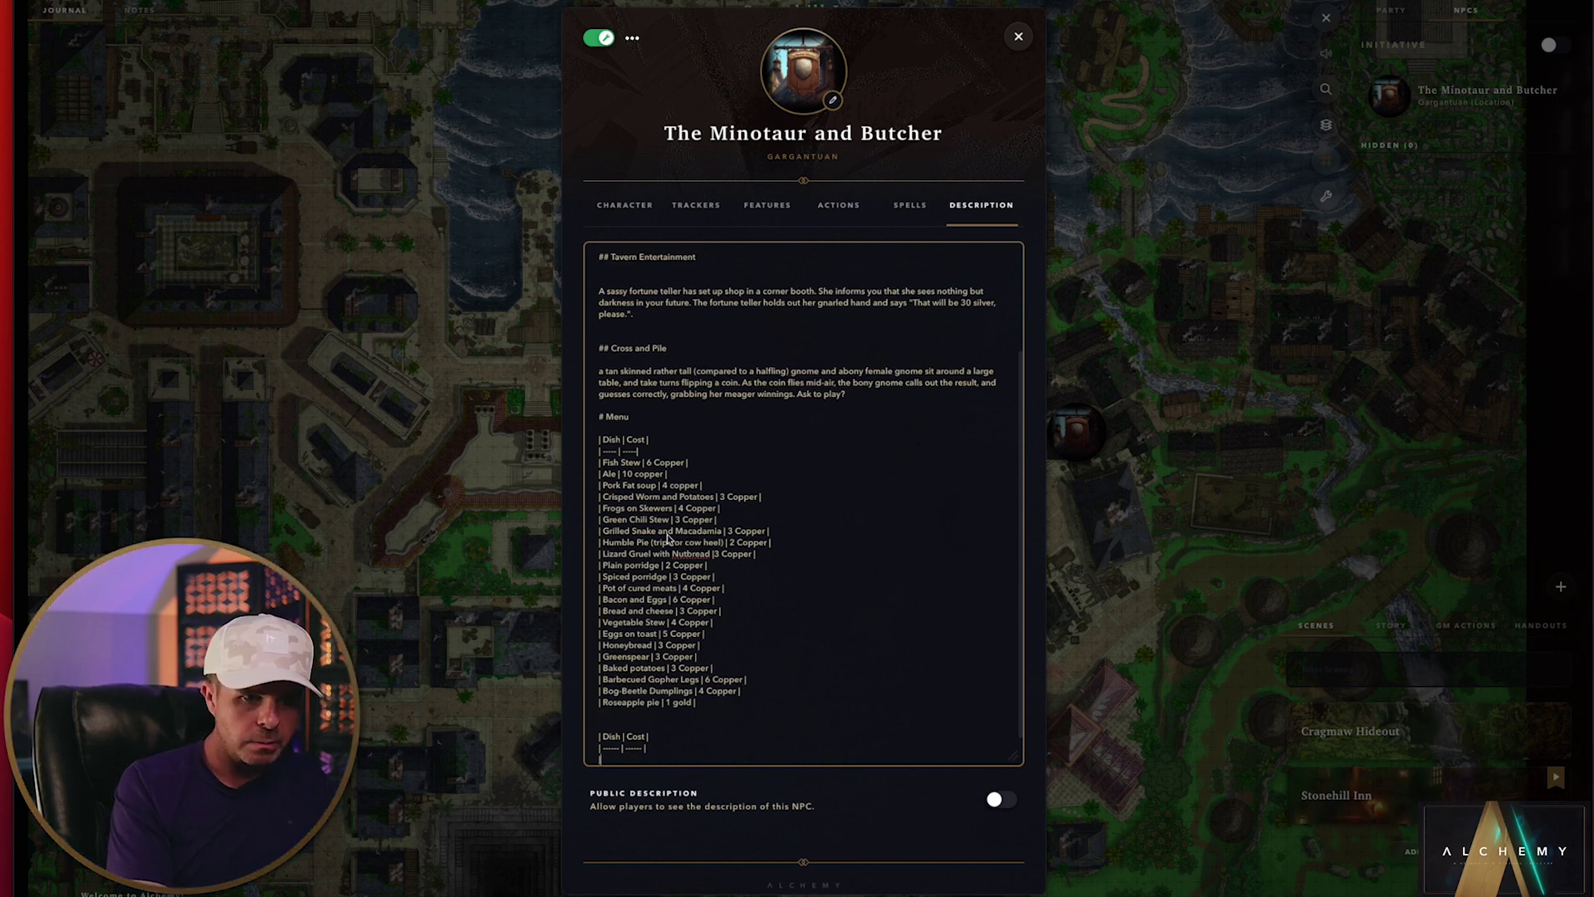
Step: Add a sample row "| Dish 1 | Cost 1 |" to the new Markdown table below the Menu
text(| Dis)
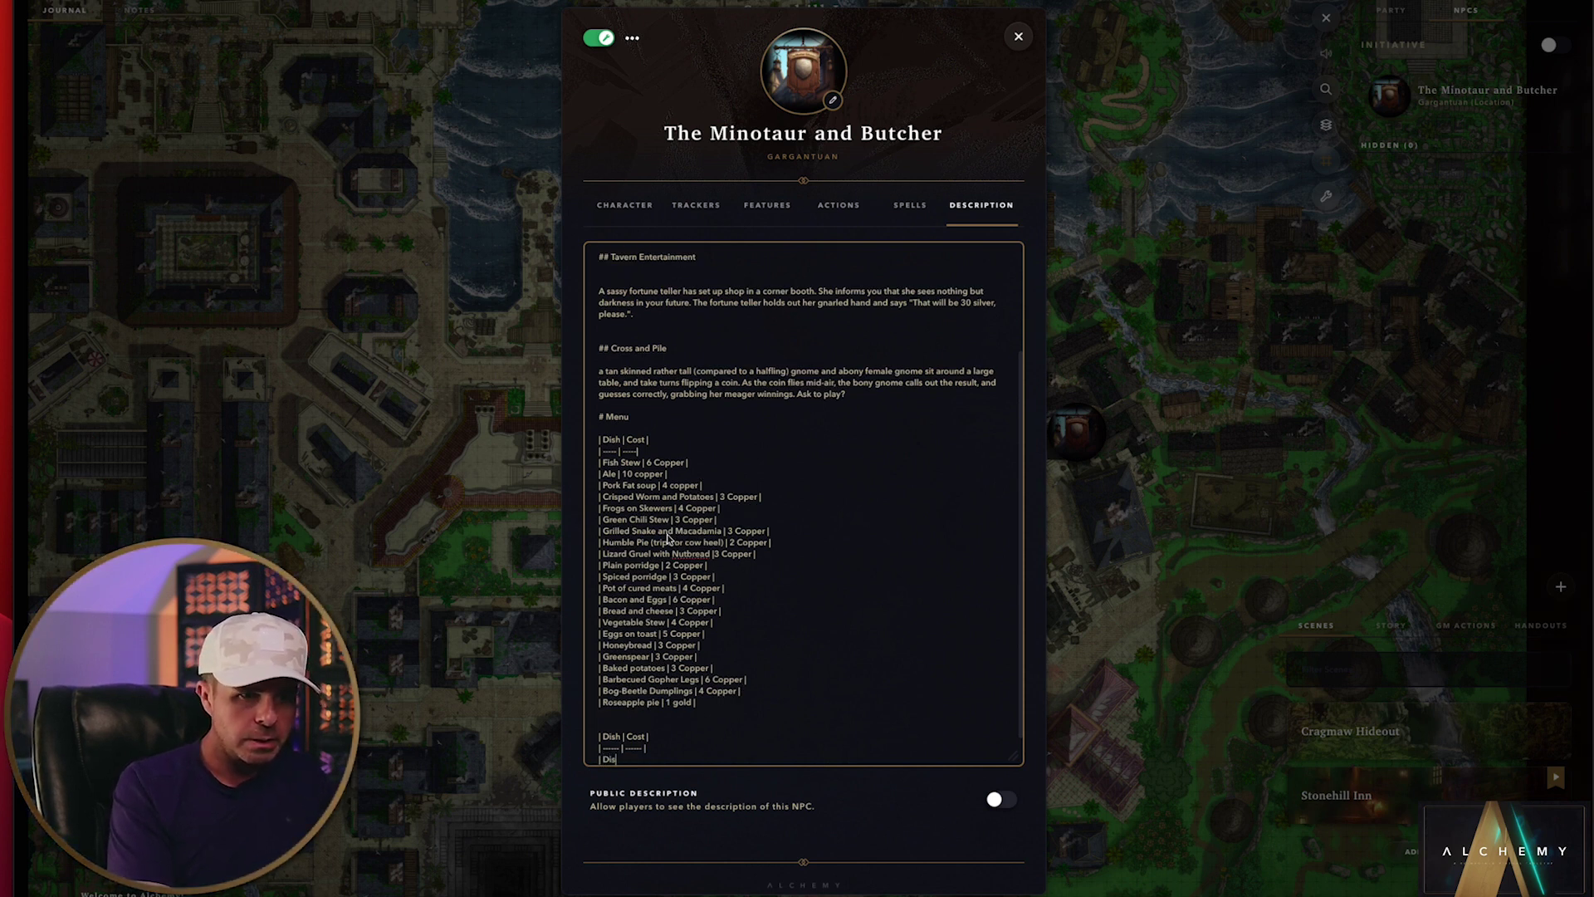
text(h 1 | Cost)
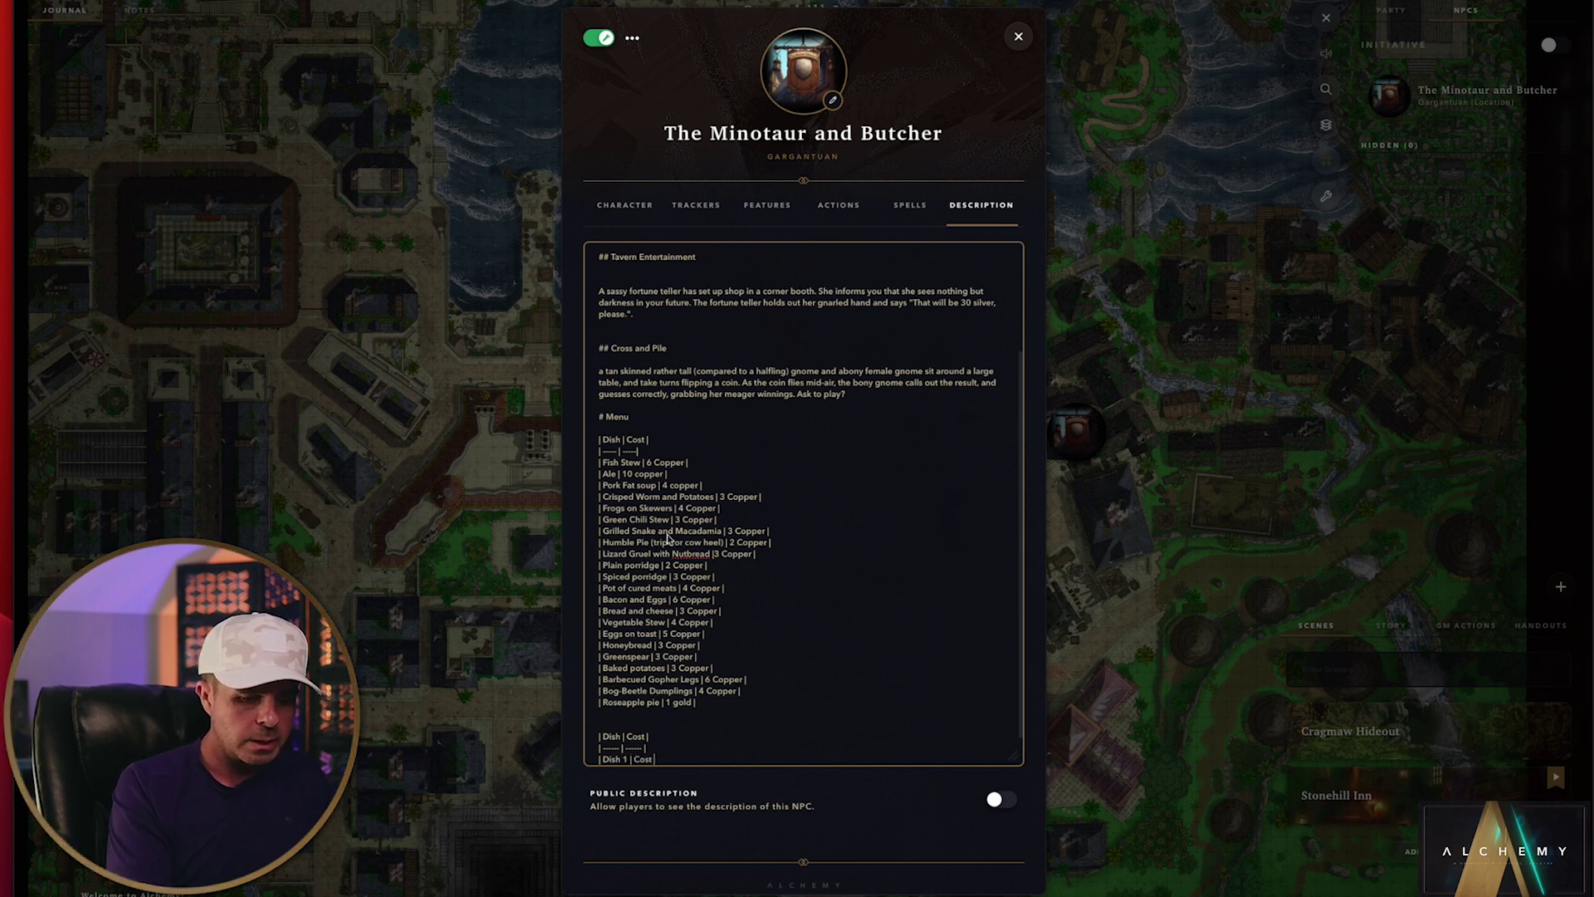
text( 1 |)
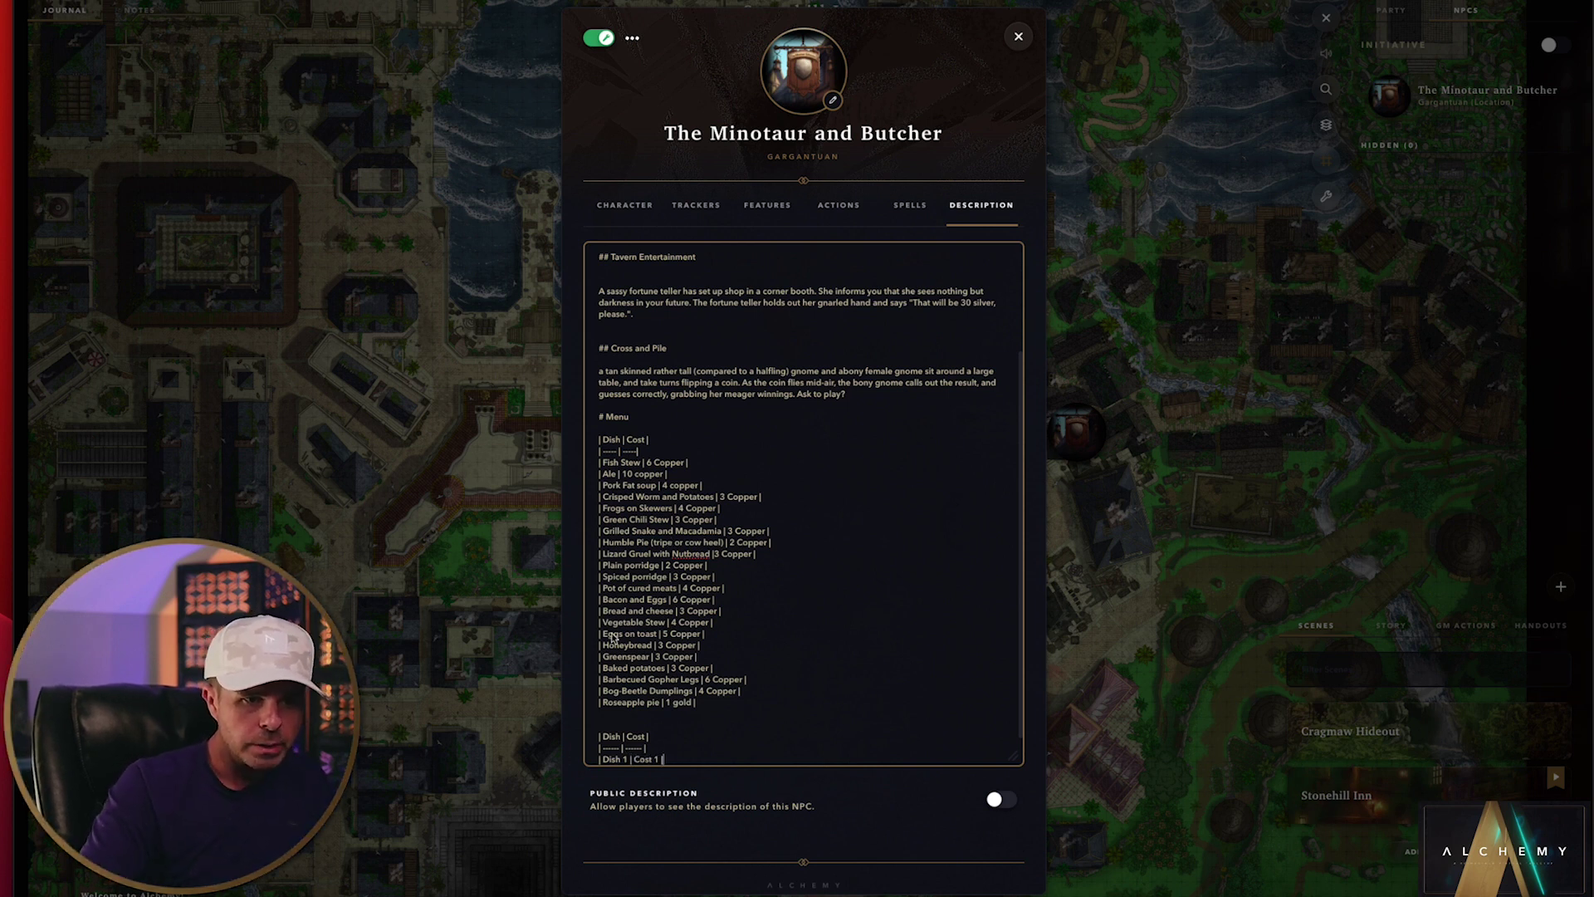
Step: Leave edit mode and check how the sample Dish and Cost table renders at the end of the tavern's description
click(600, 38)
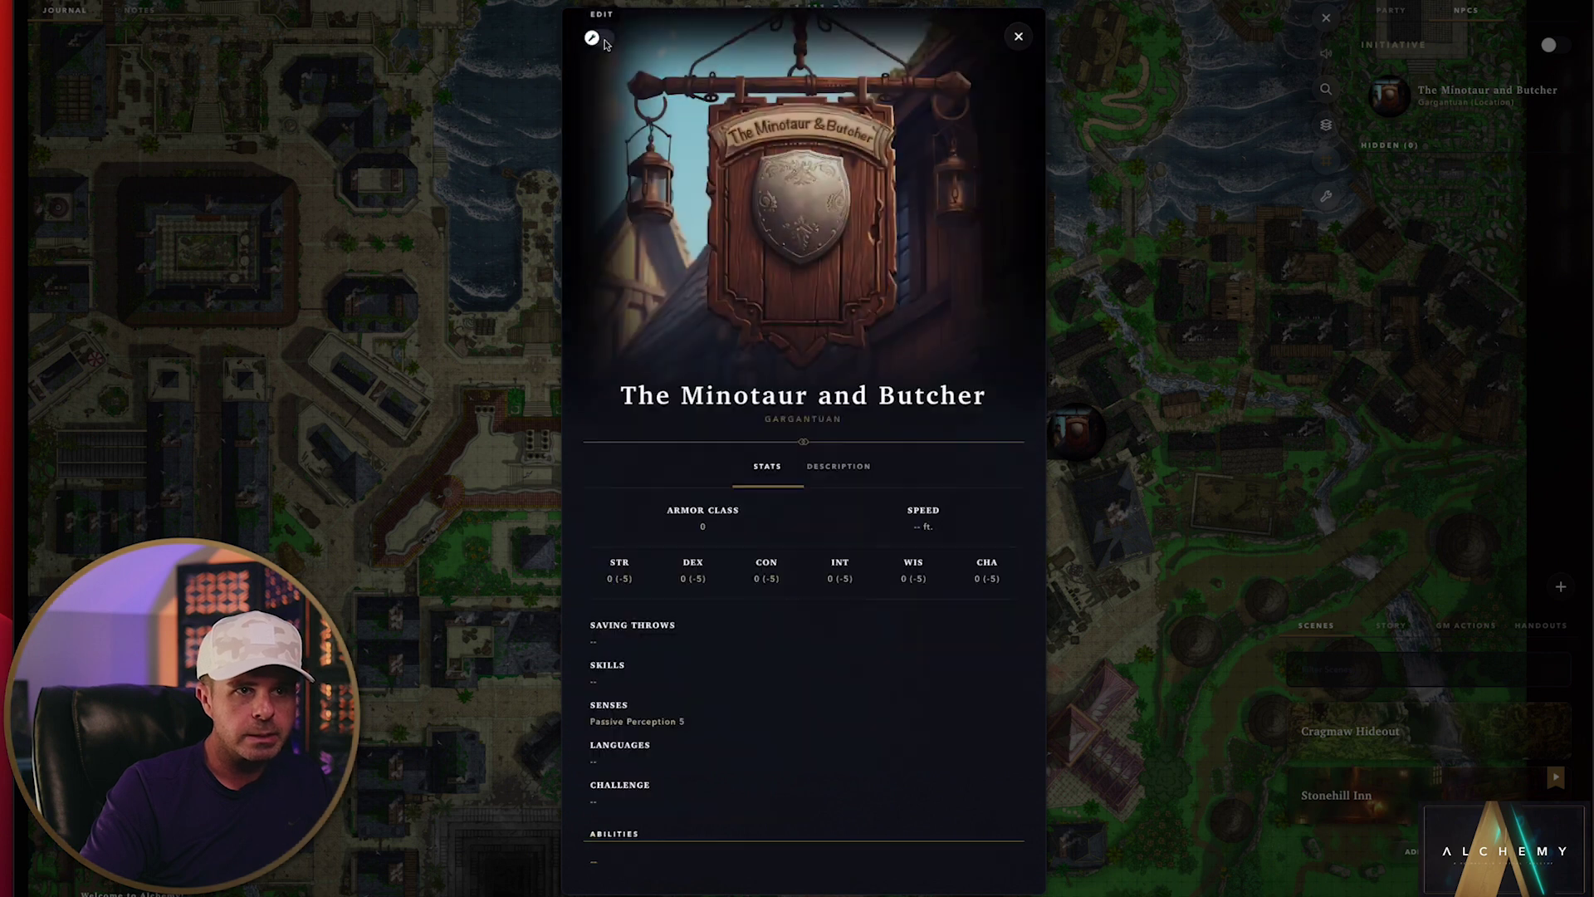
click(841, 466)
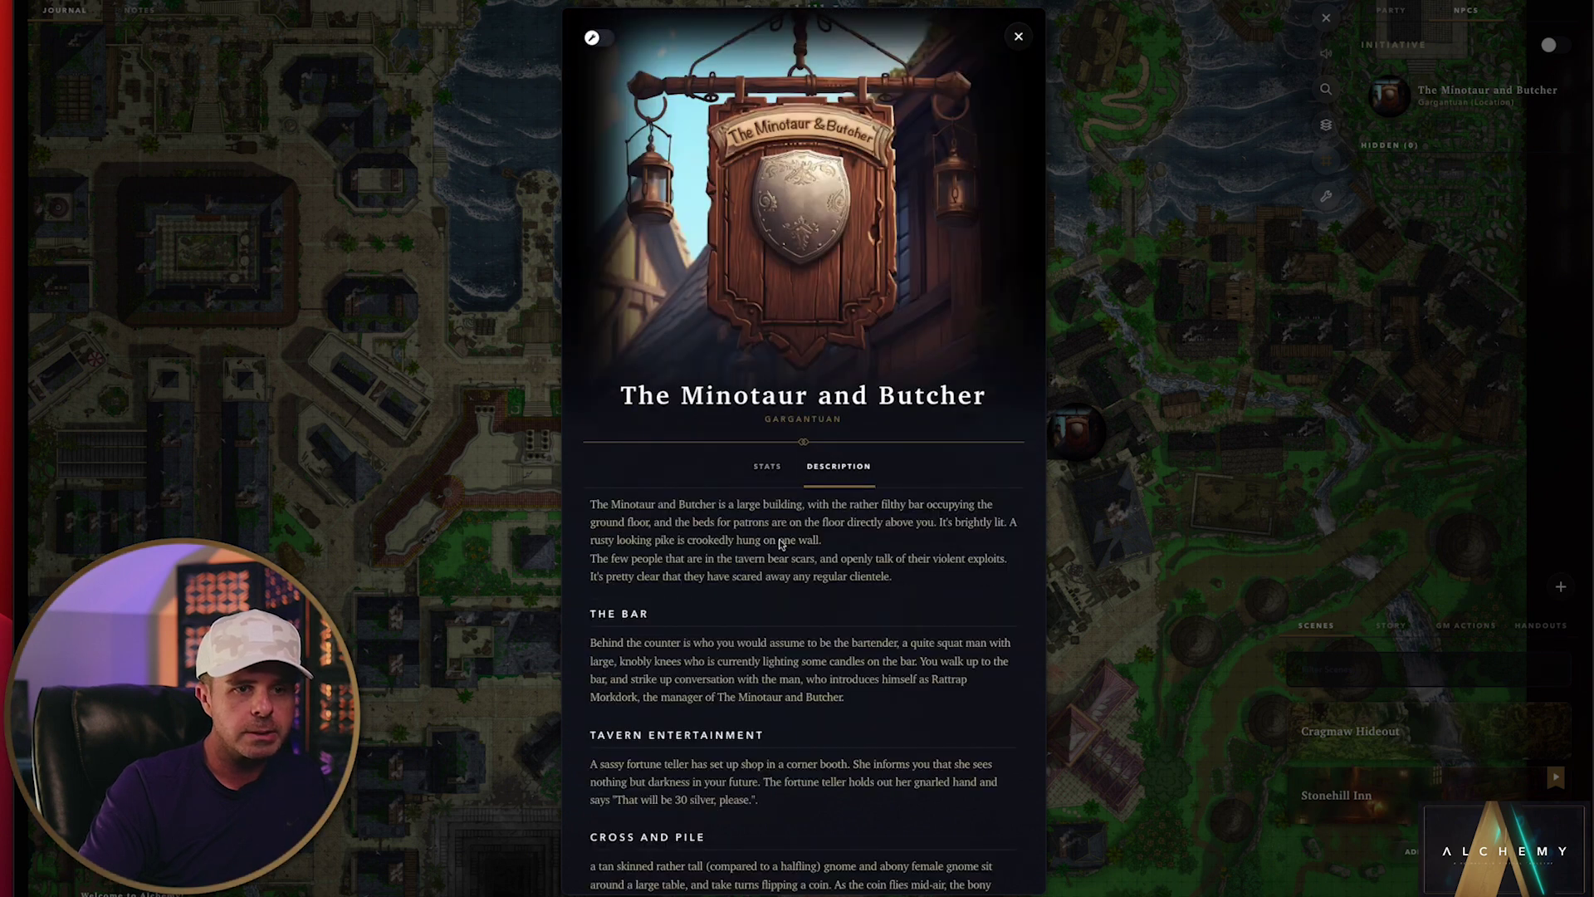
scroll(780, 543, down, 10)
drag(805, 786, 832, 789)
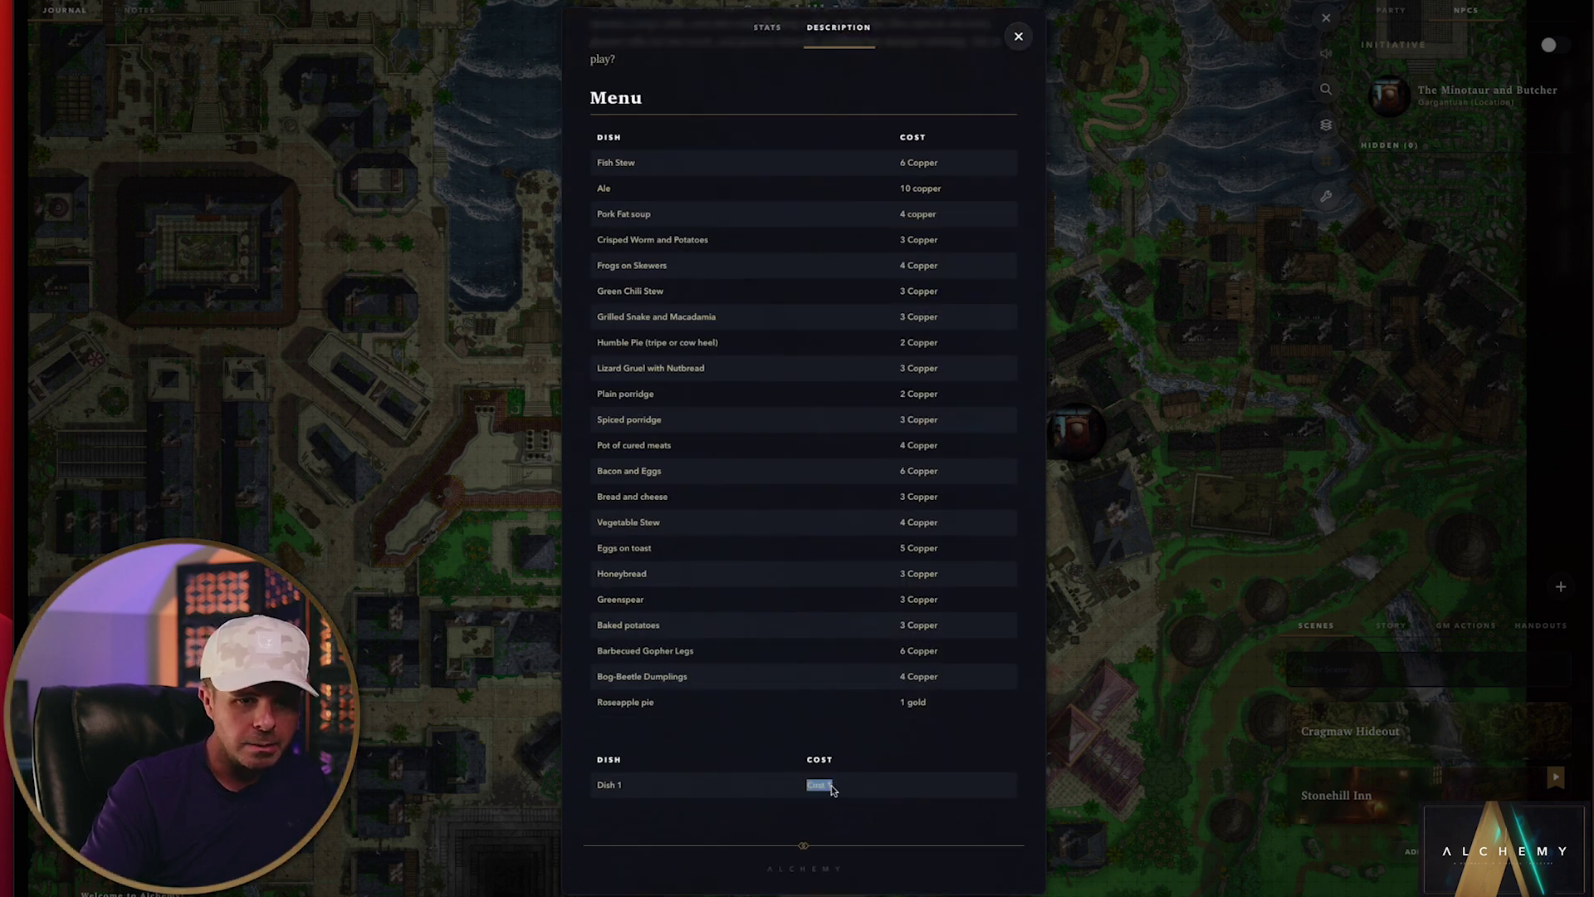
scroll(677, 307, up, 10)
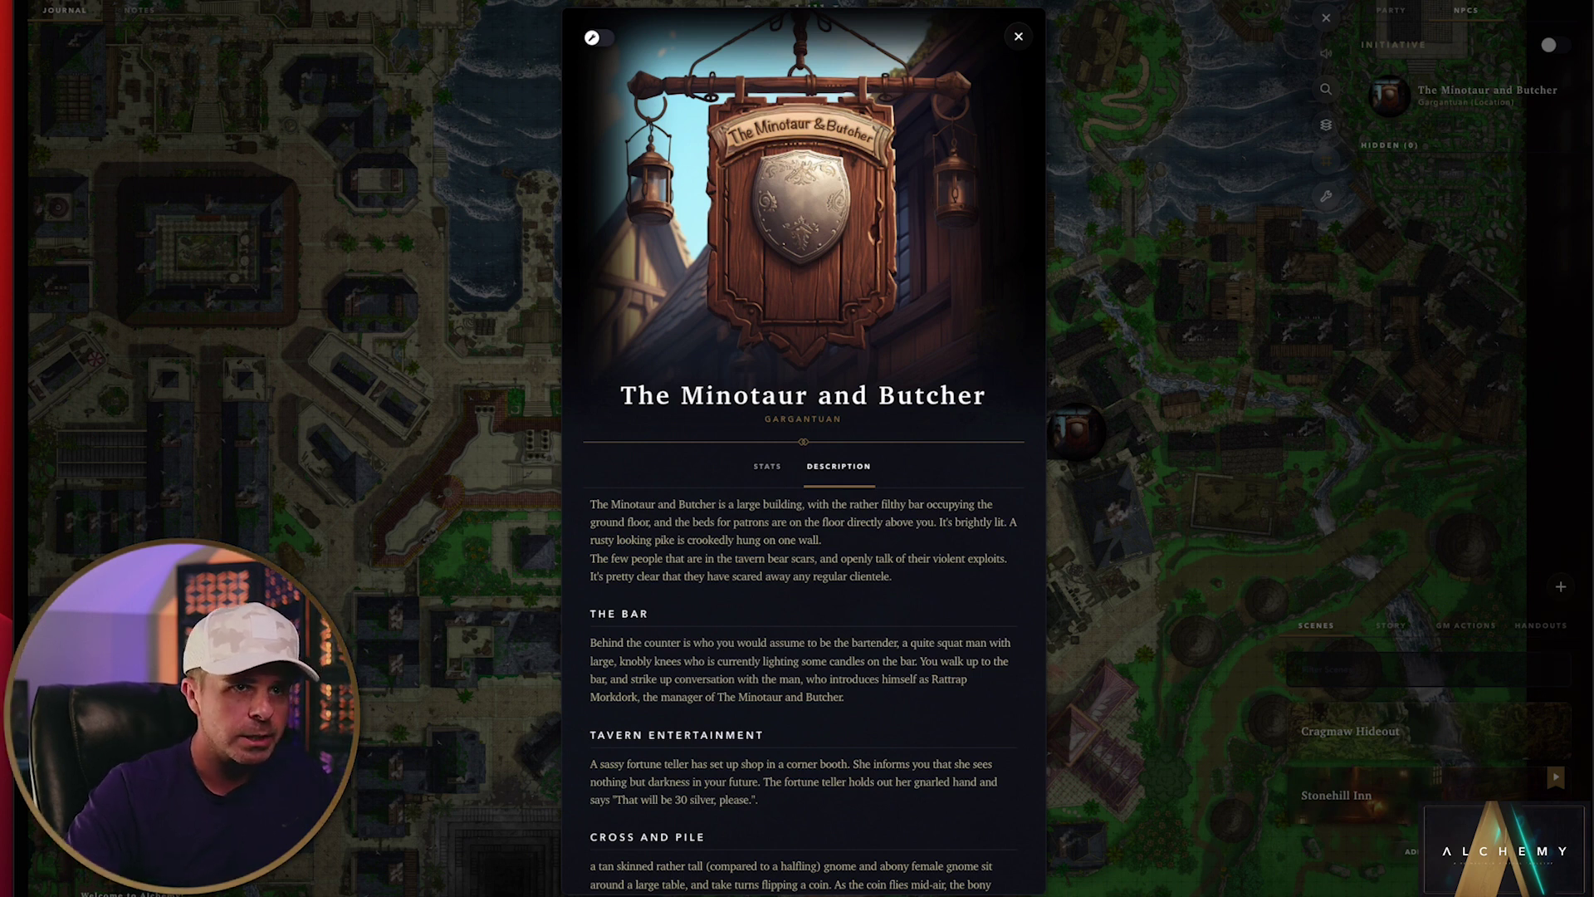
Step: Switch to Eigengrau's Generator and copy The Burning Monkey's menu rows, from Frogs on Skewers to Bog-Beetle Dumplings
key(alt+Tab)
click(861, 700)
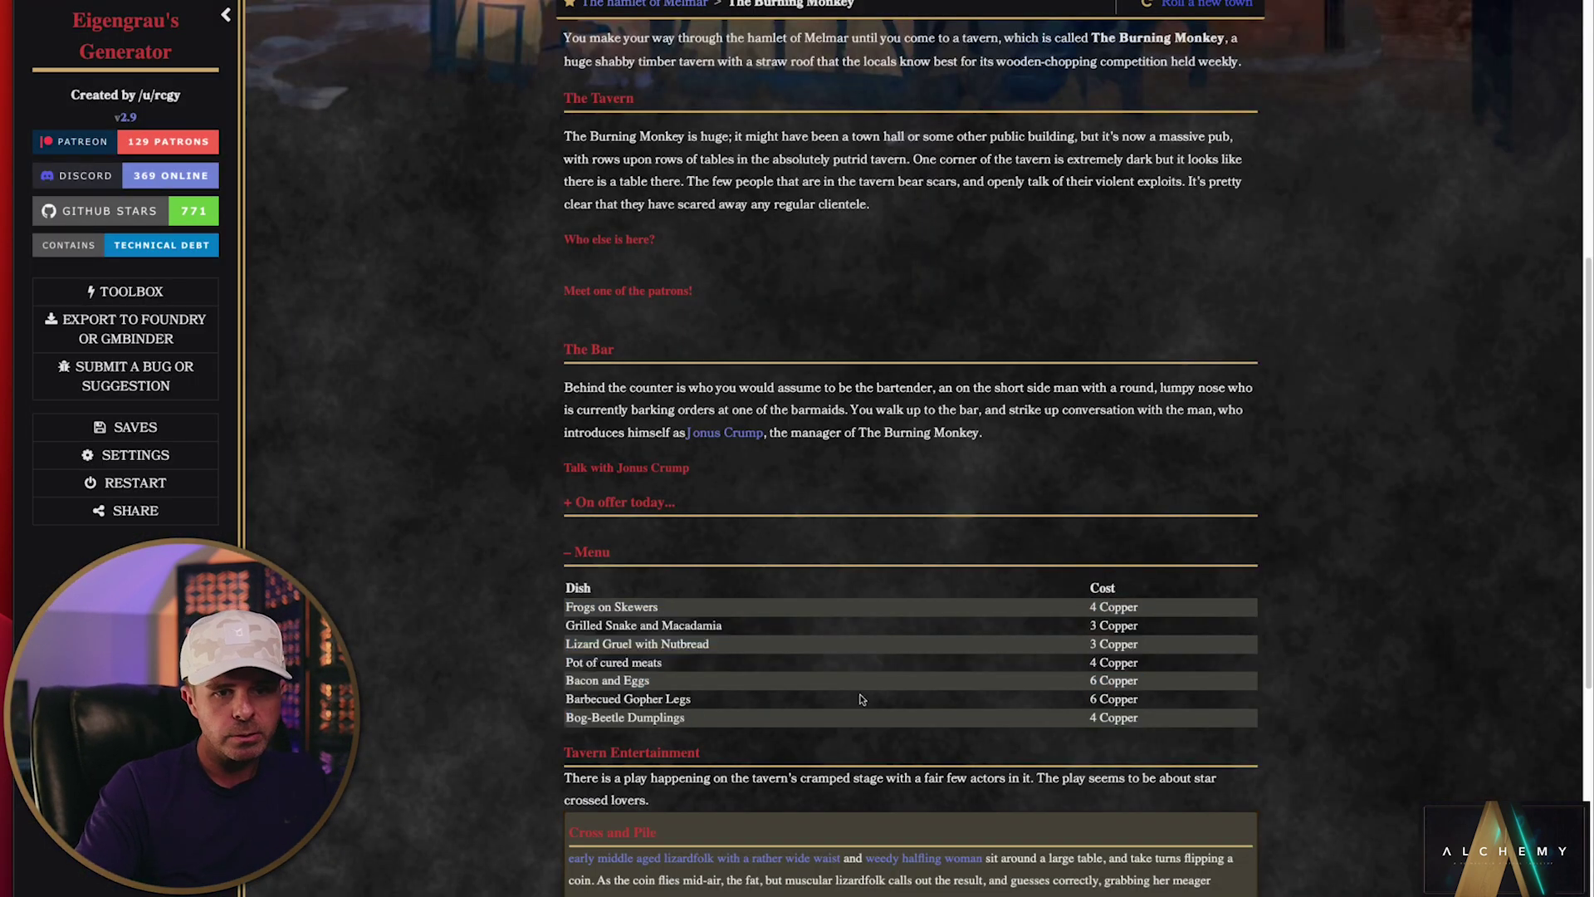
drag(1152, 723, 569, 606)
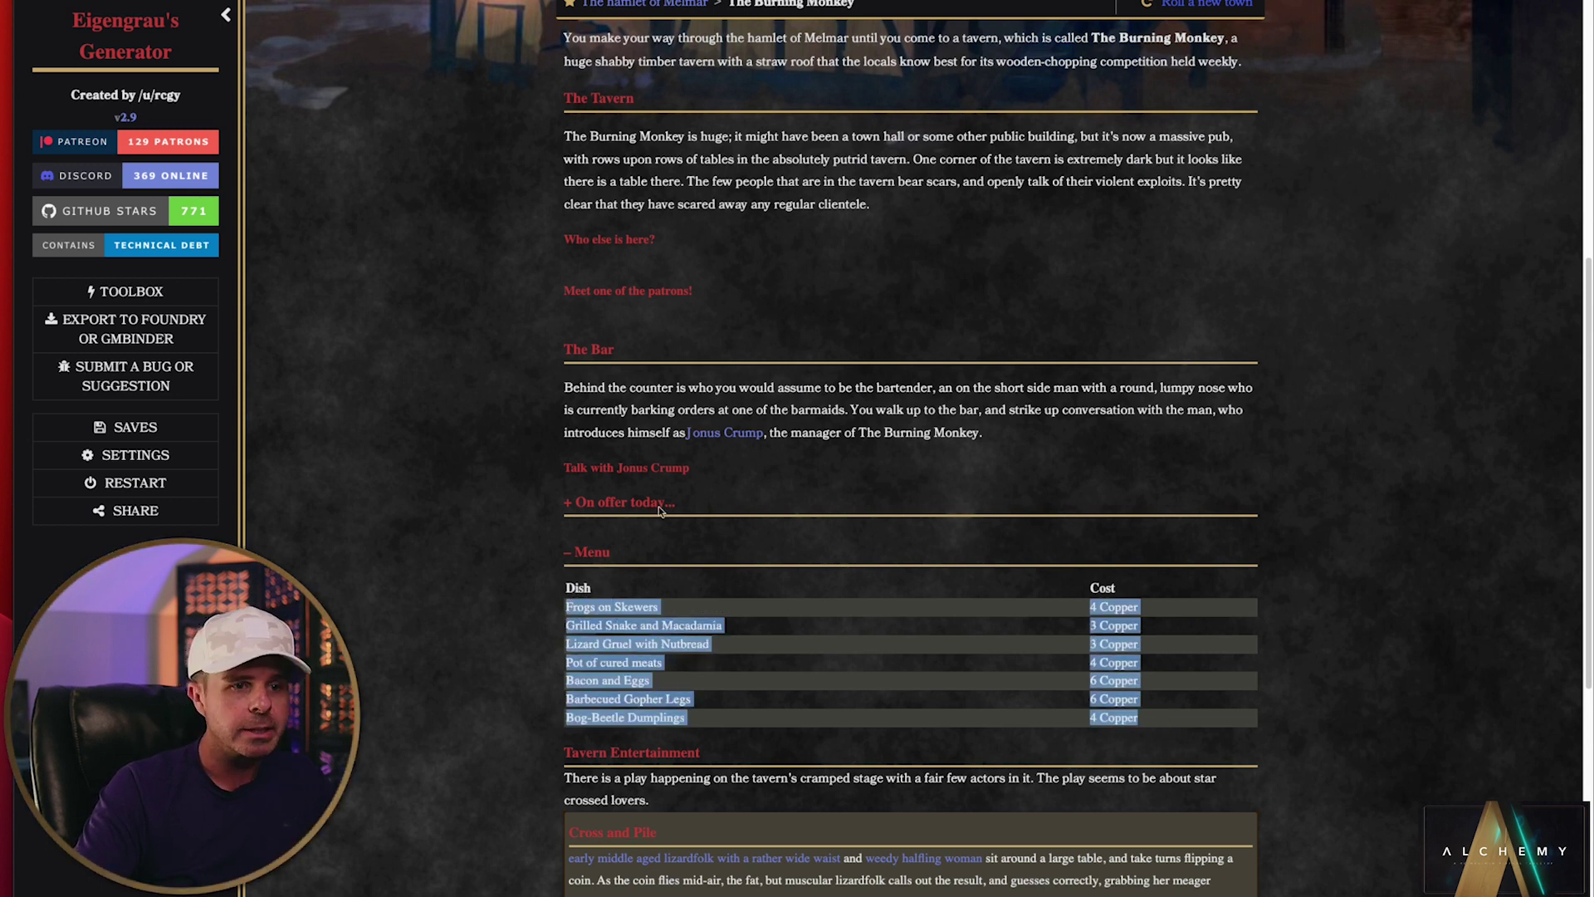
Step: In ChatGPT, write the prompt "Create markdown table with the below data. The Column headers are "dish" and "Price"."
key(alt+Tab)
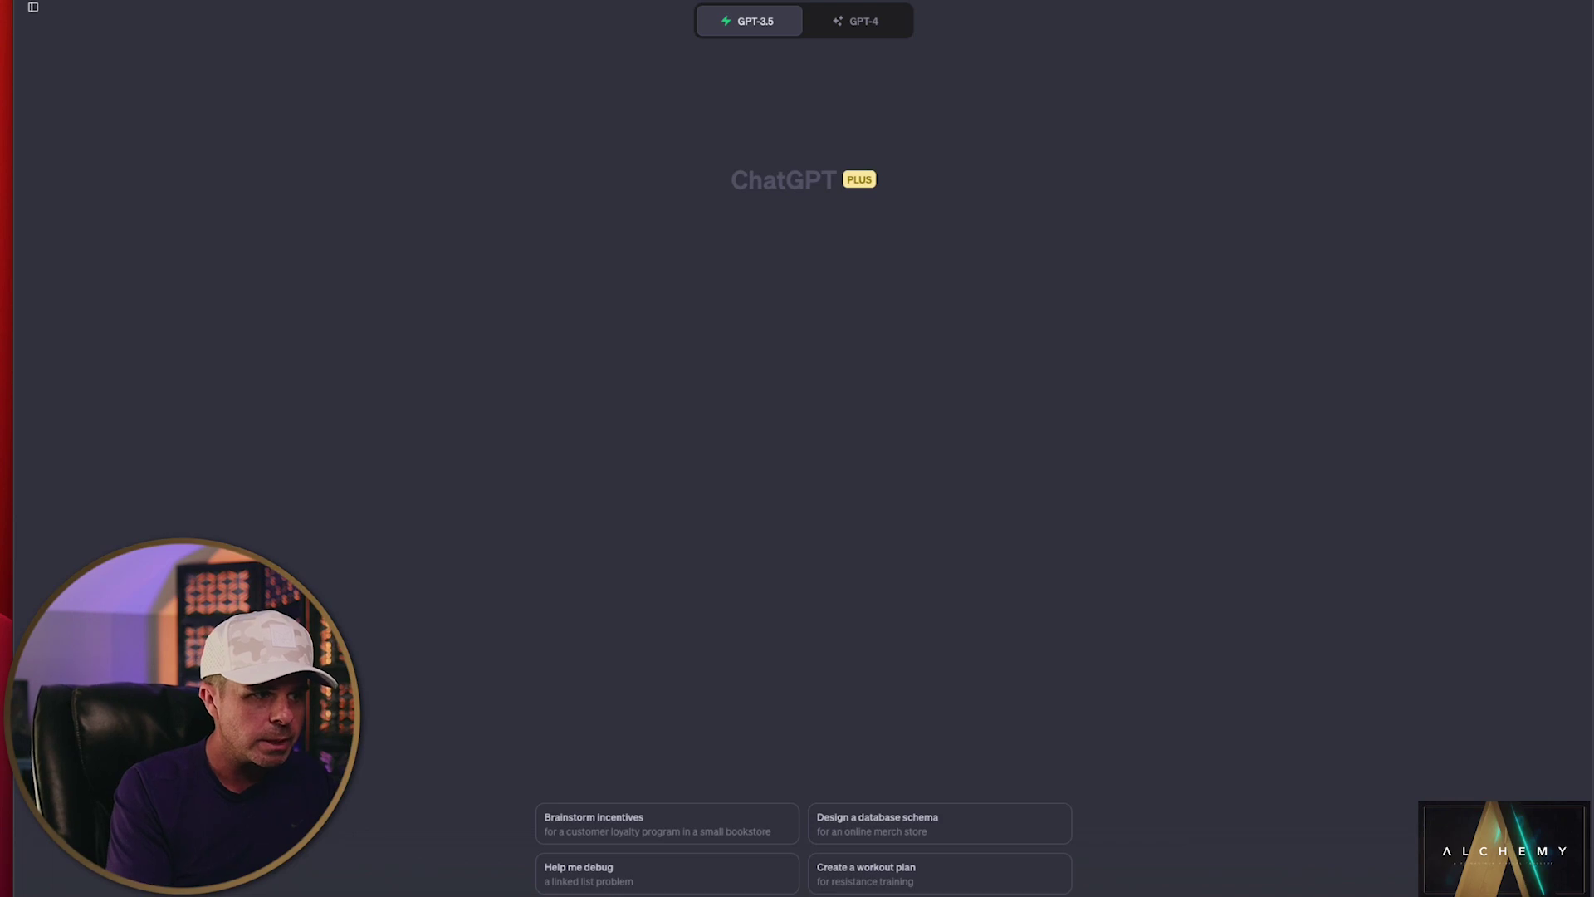
click(619, 866)
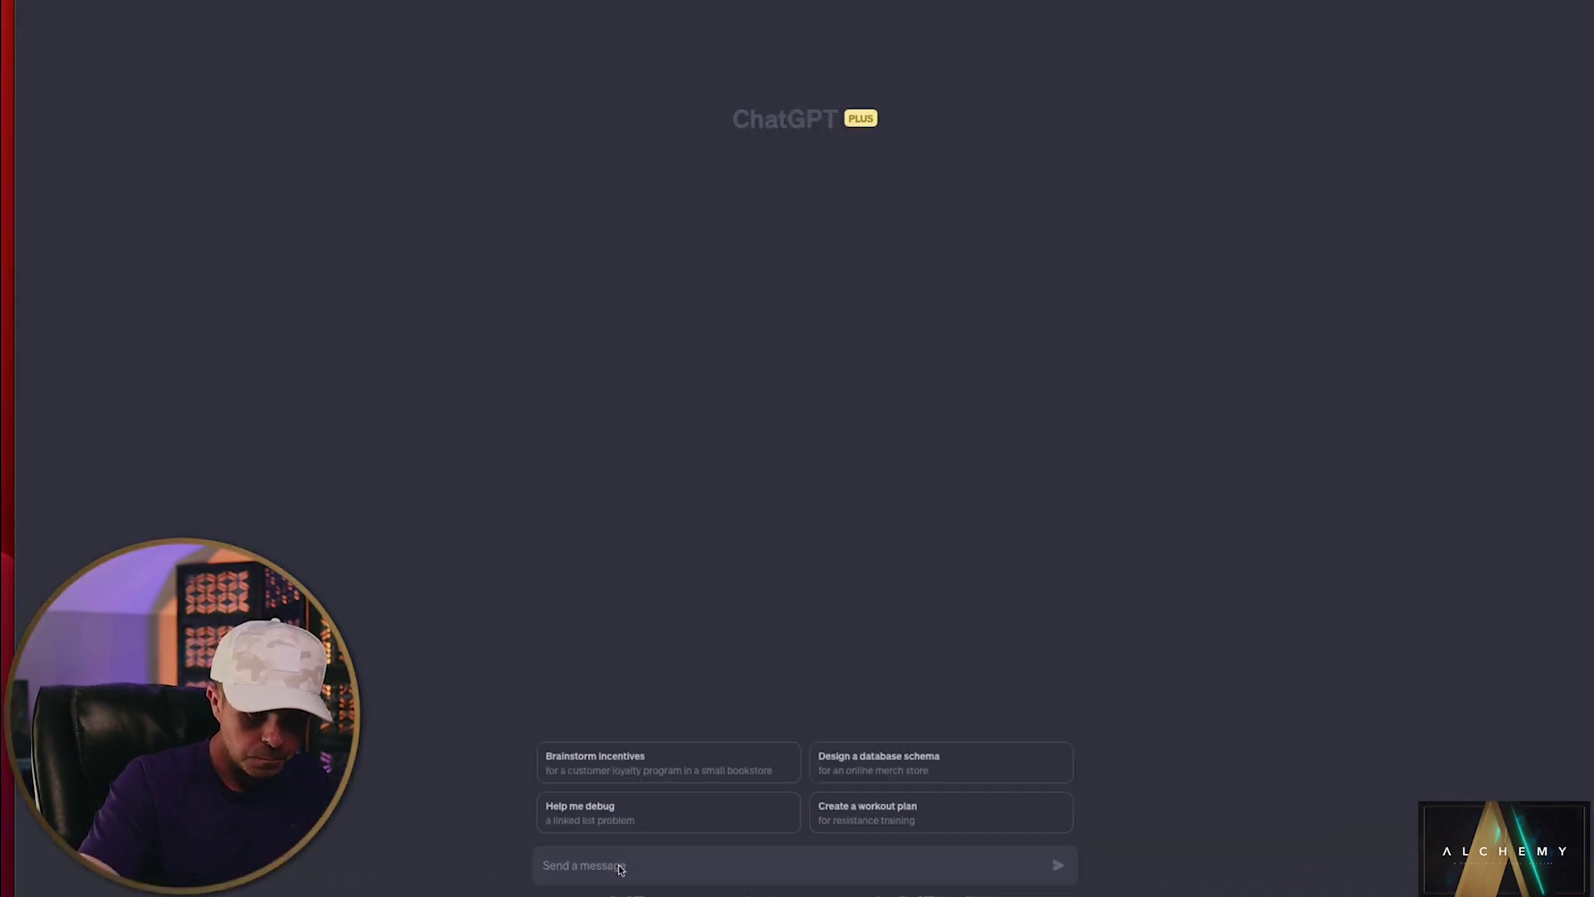
text(C)
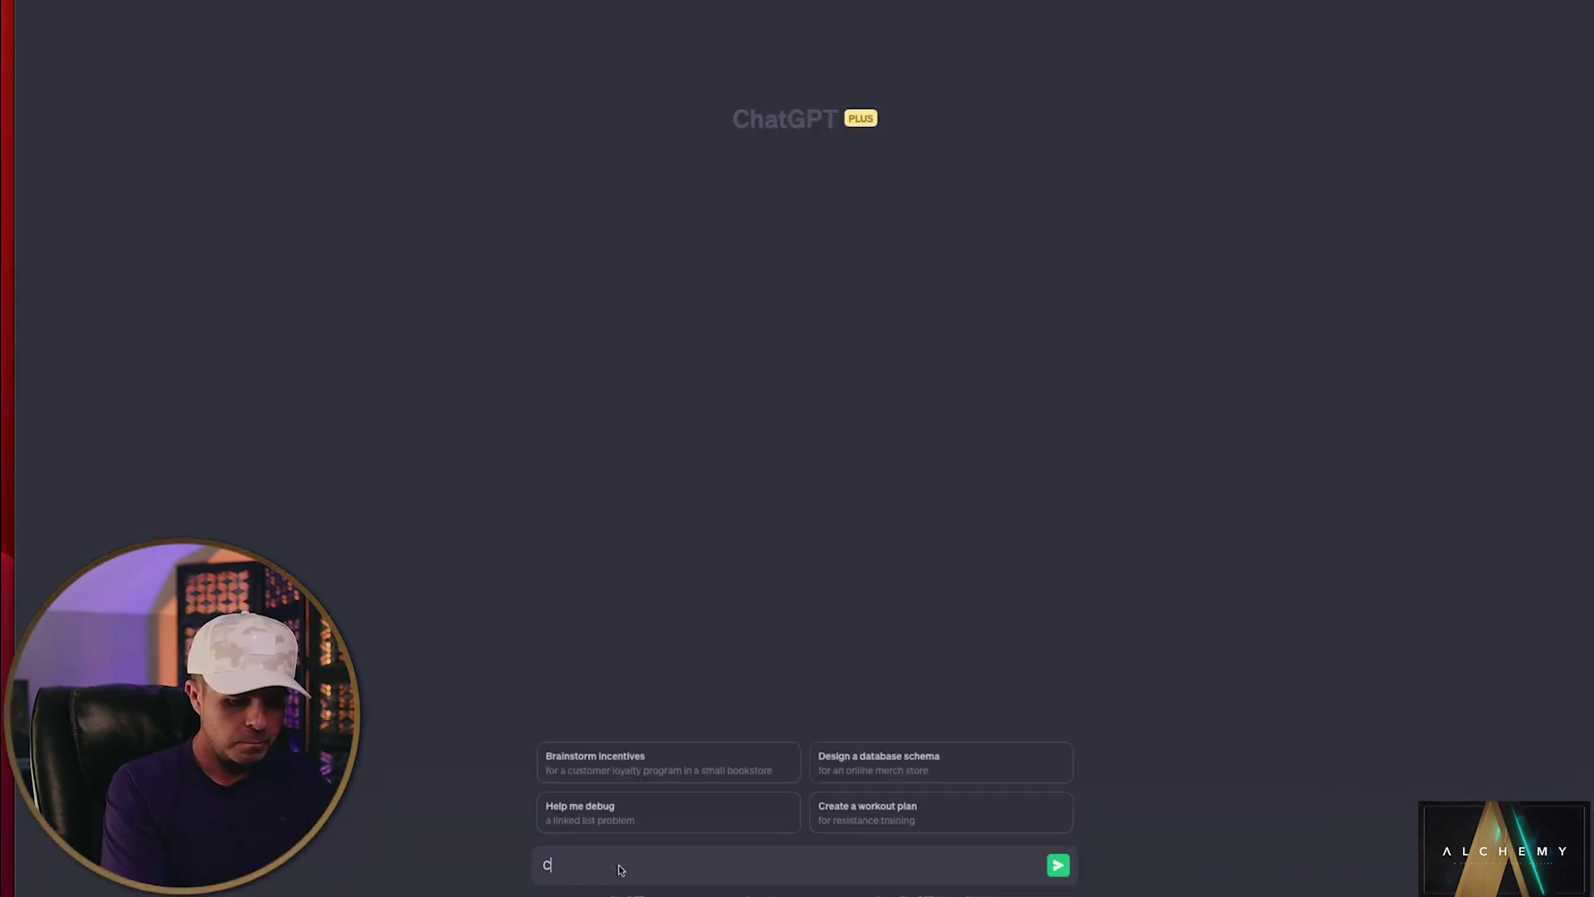
text(reate markdown )
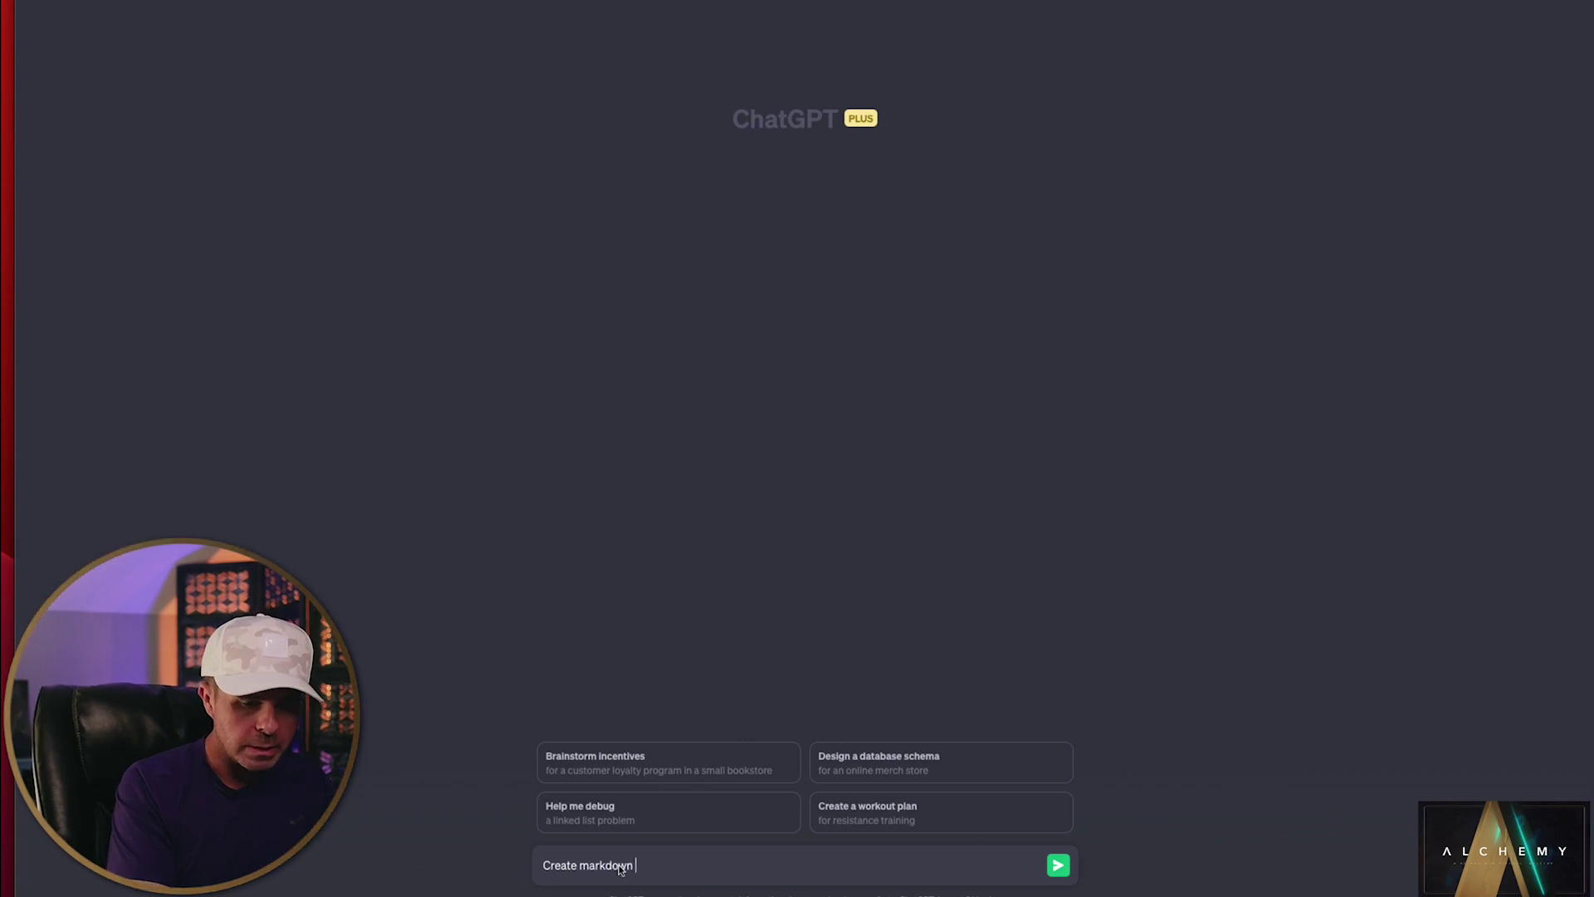
text(table with the b)
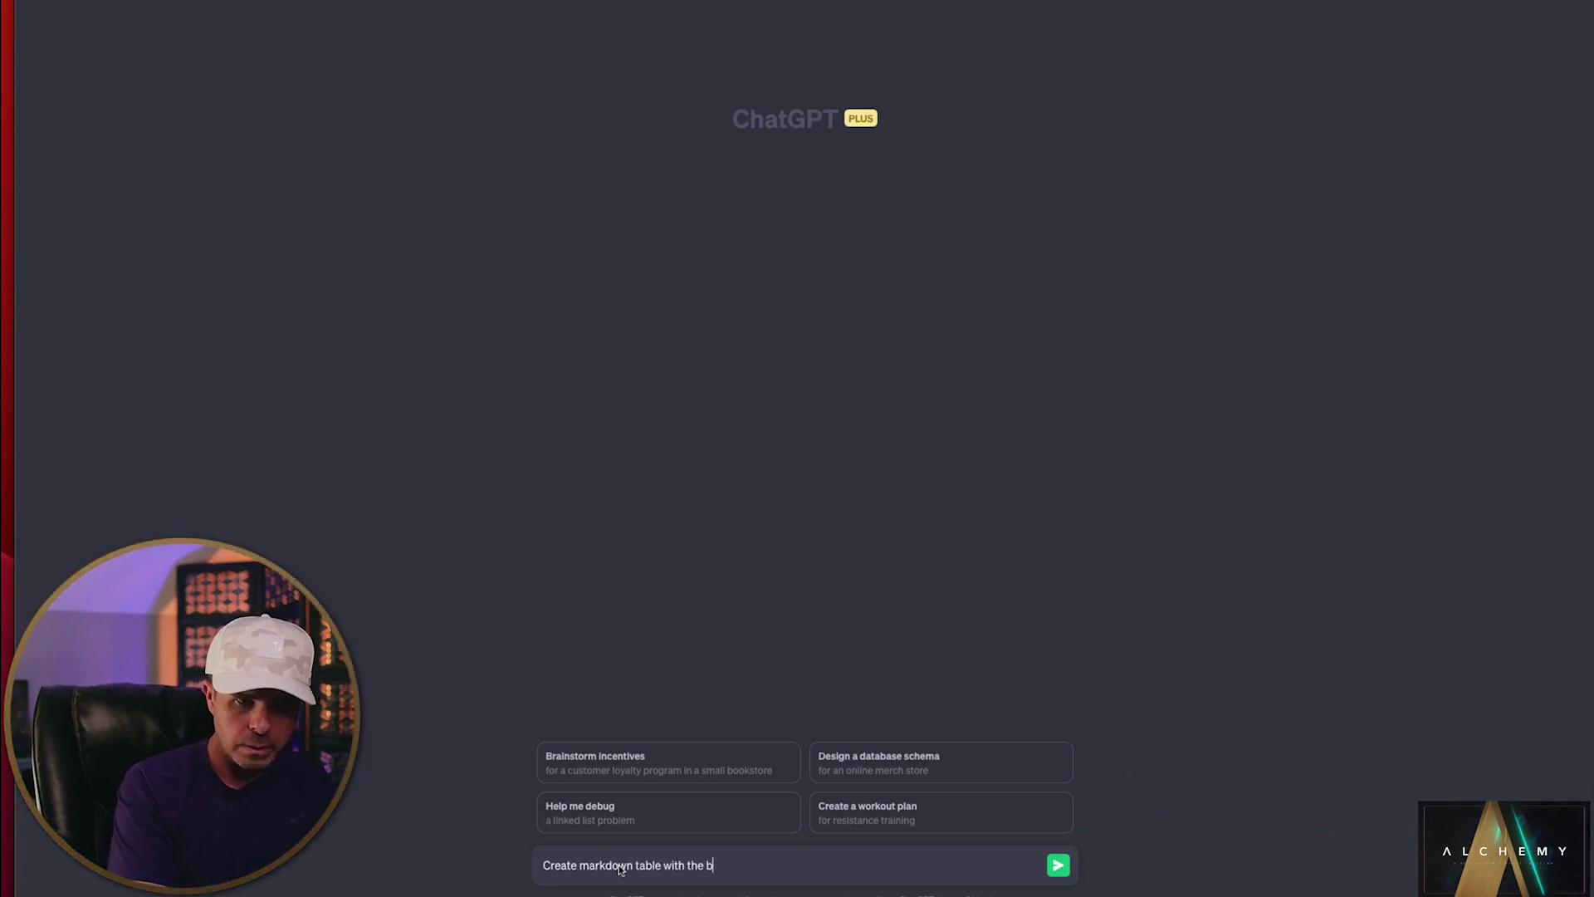
text(elow data. The)
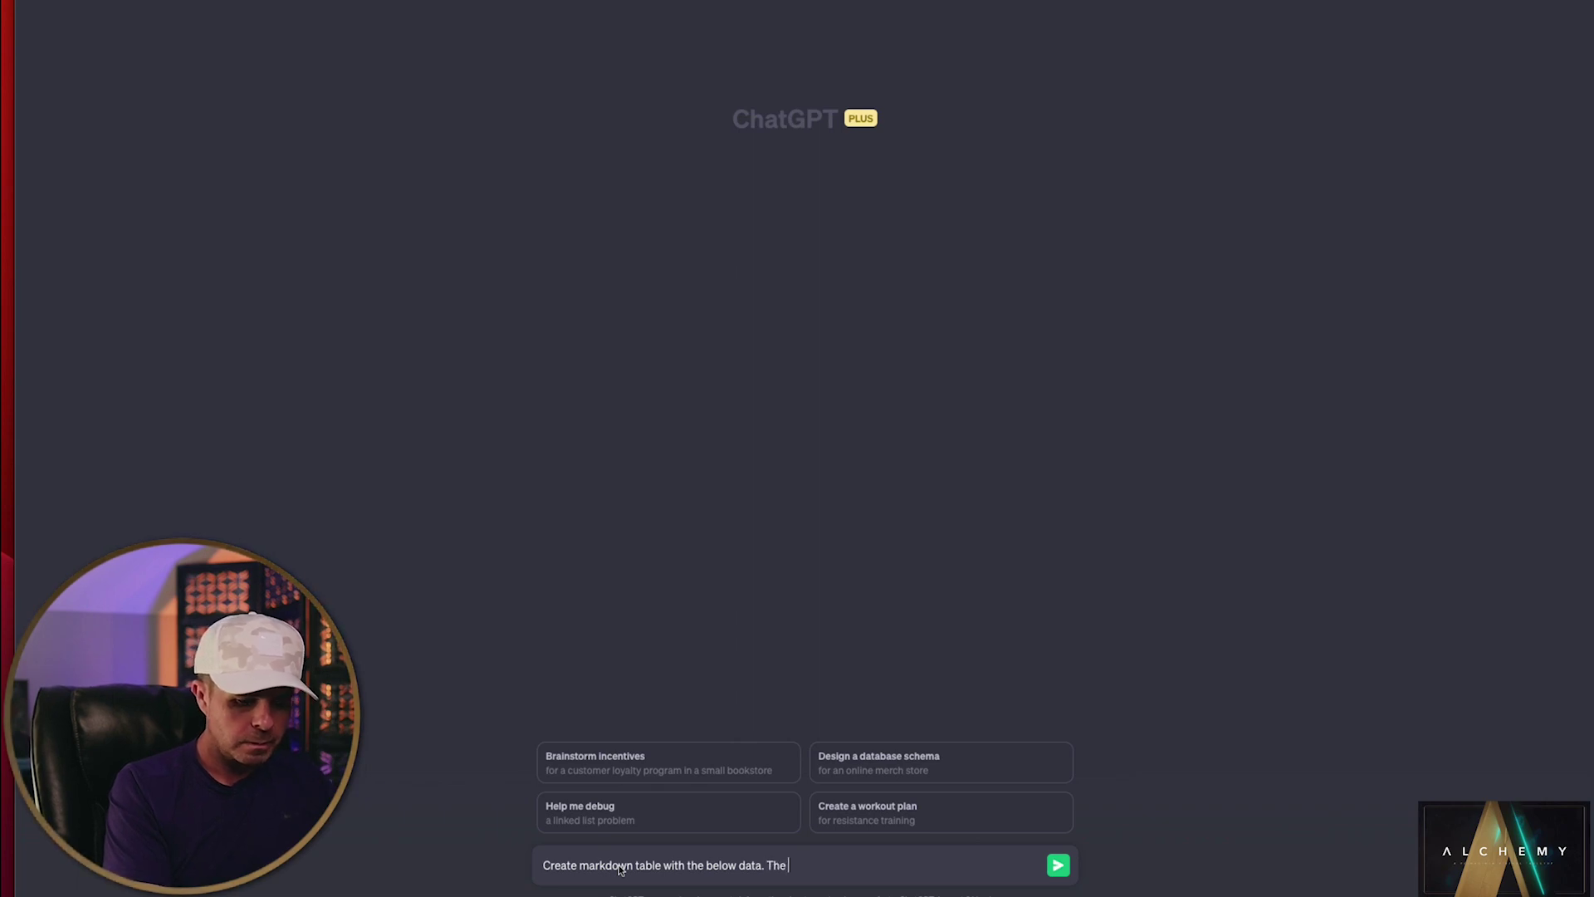
text( Column header)
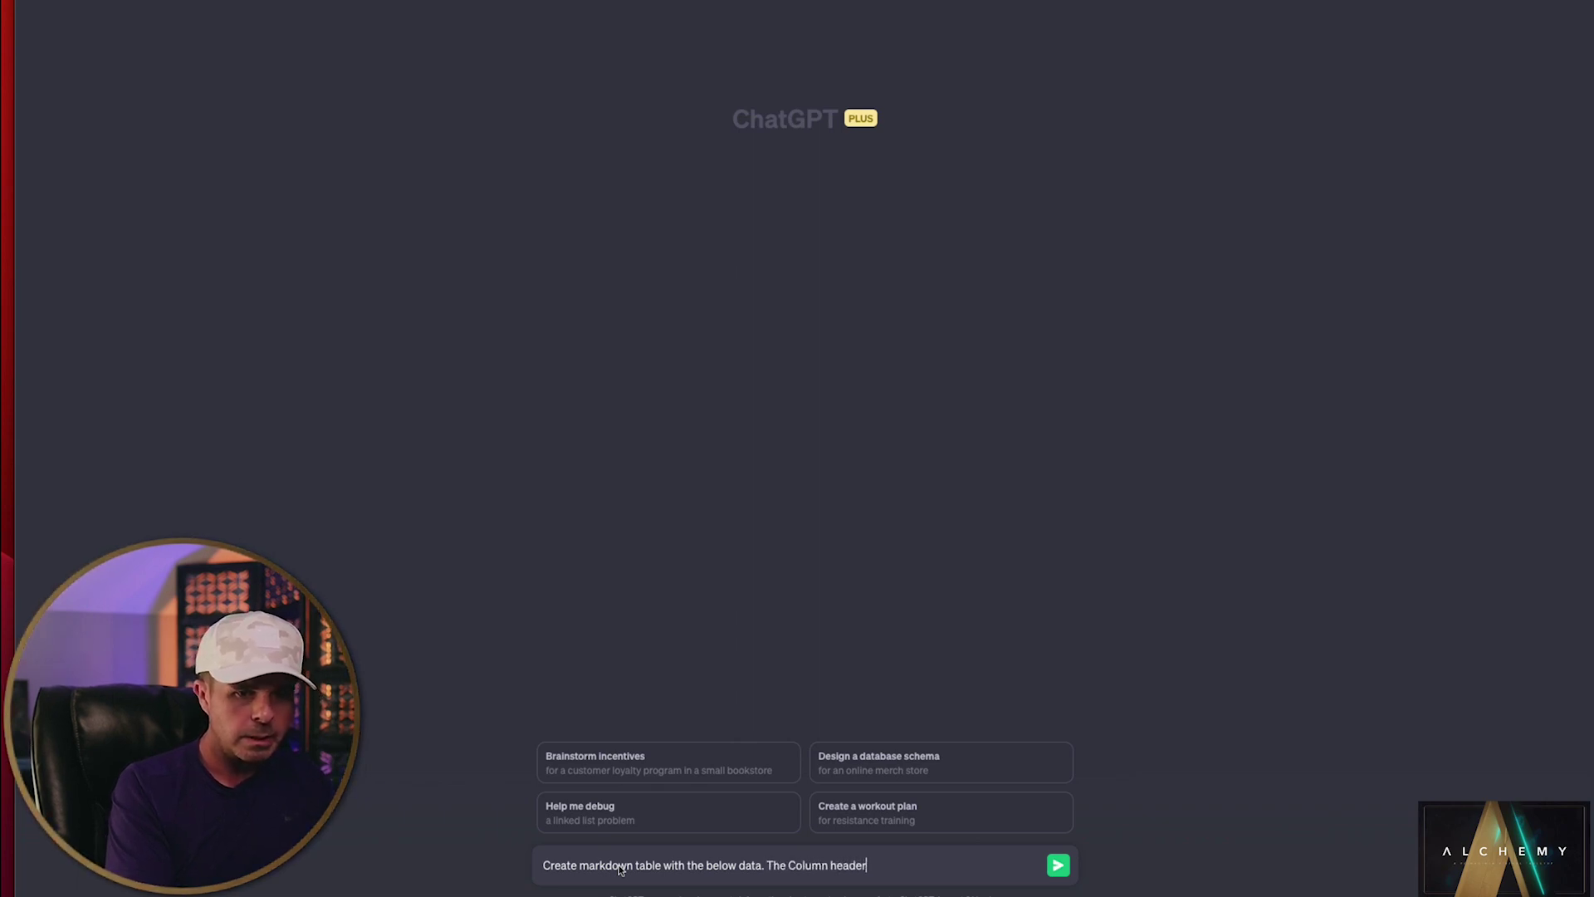
text(s are "dish" and ")
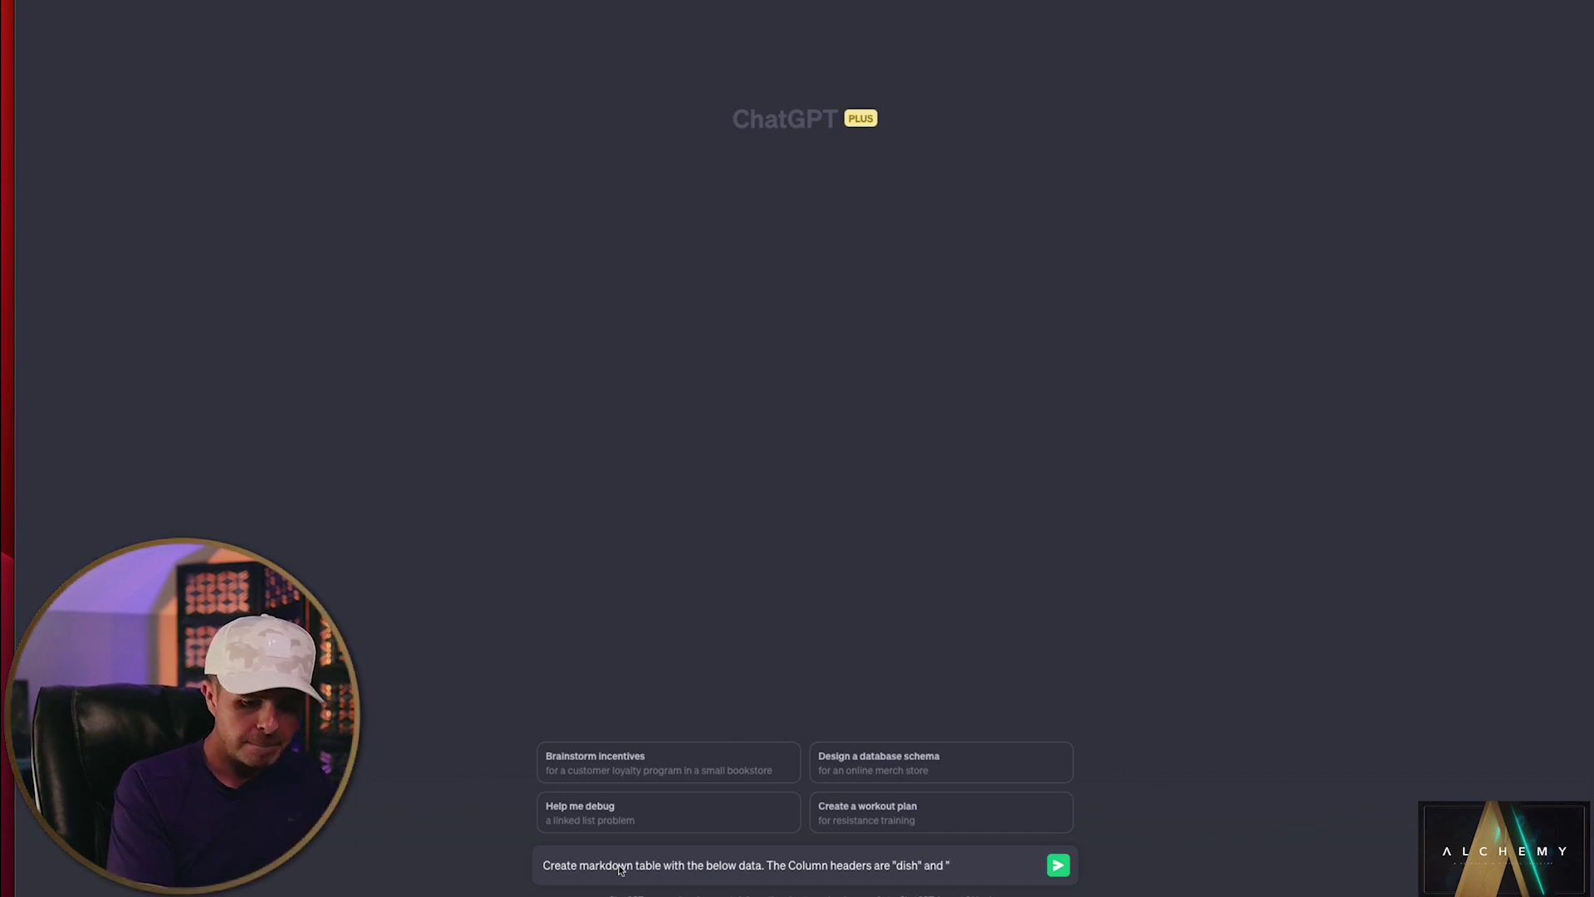
text(Price")
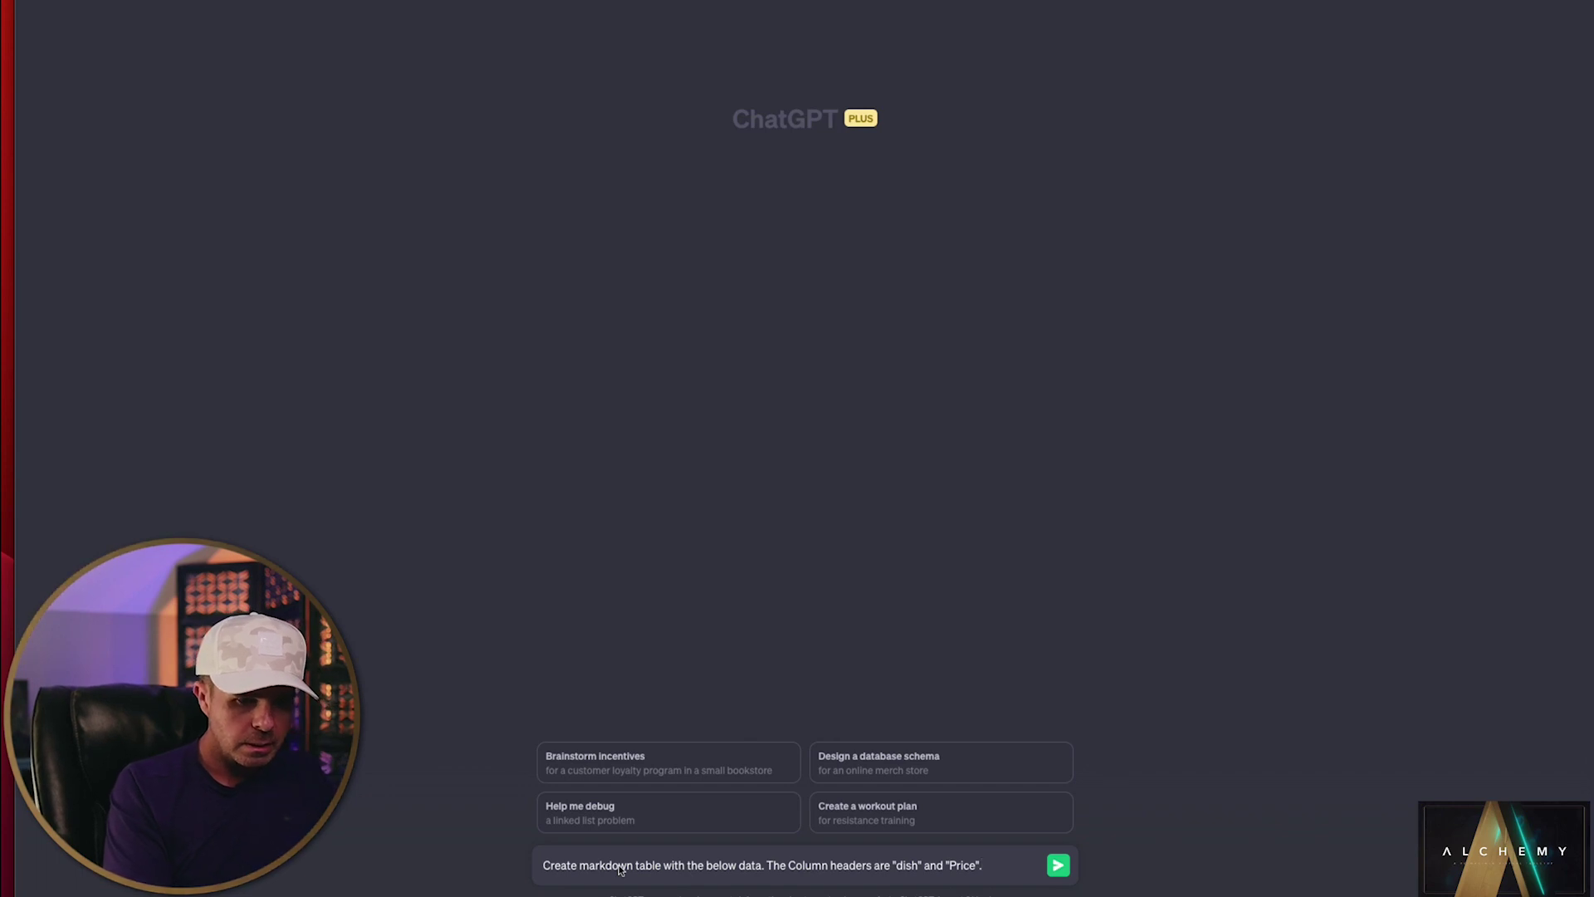
text(.)
Step: Paste the copied dish and cost rows below the prompt after a blank line and send the message
key(shift+Return)
key(shift+Return)
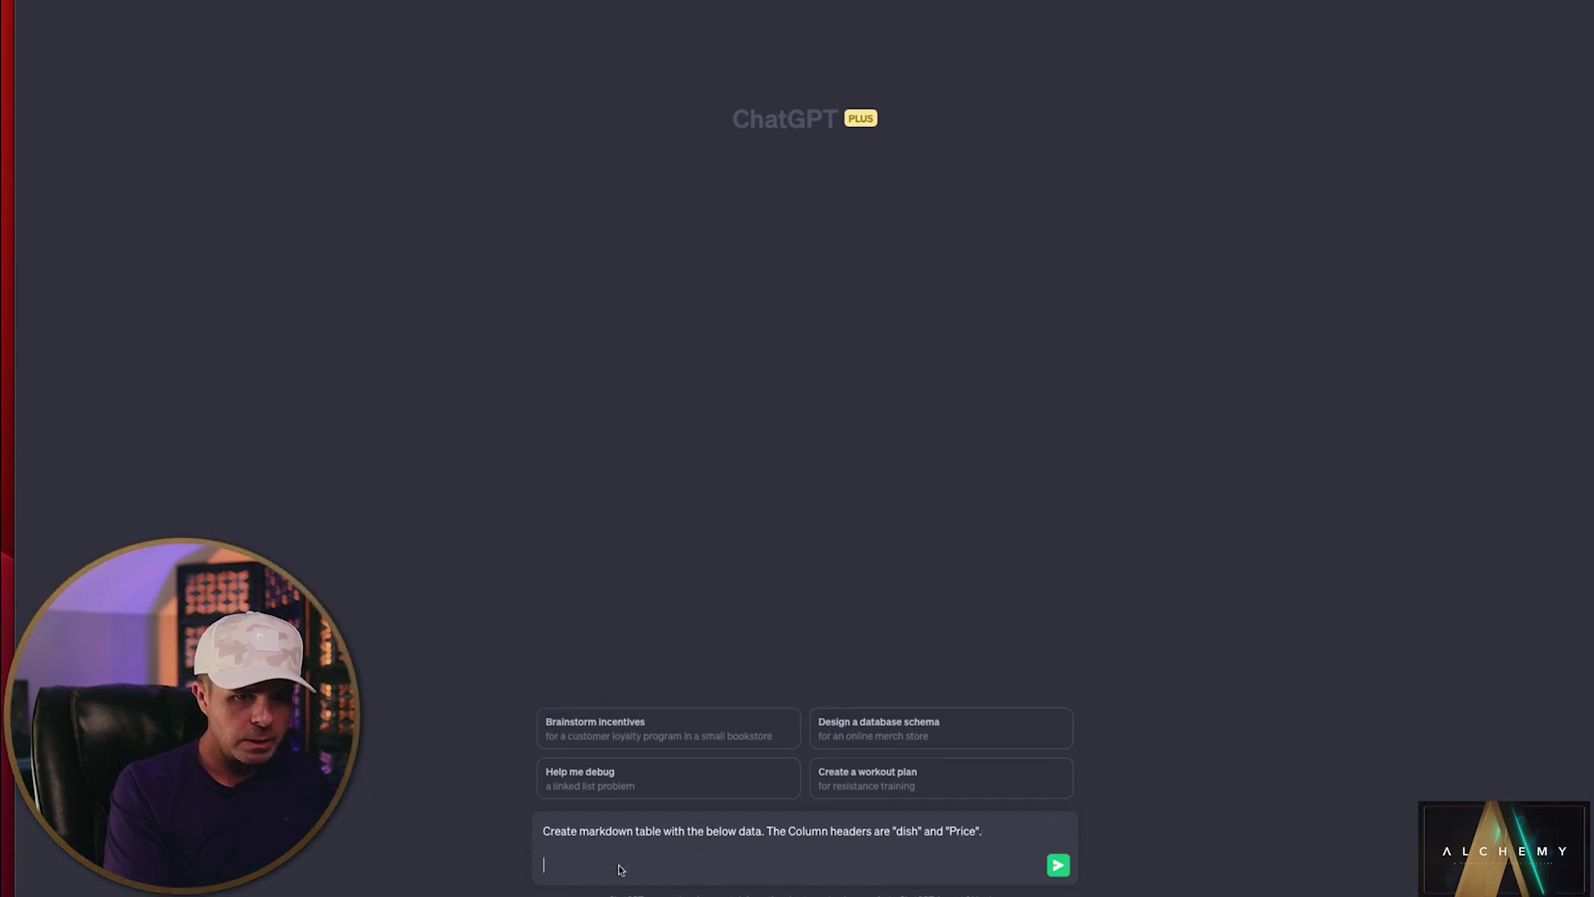
text(Frogs on Skewers 4 Copper Grilled Snake and Macadamia 3 Copper Lizard Gruel with Nutbread 3 Copper Pot of cured meats 4 Copper Bacon and Eggs 6 Copper Barbecued Gopher Legs 6 Copper Bog-Beetle Dumplings 4 Copper)
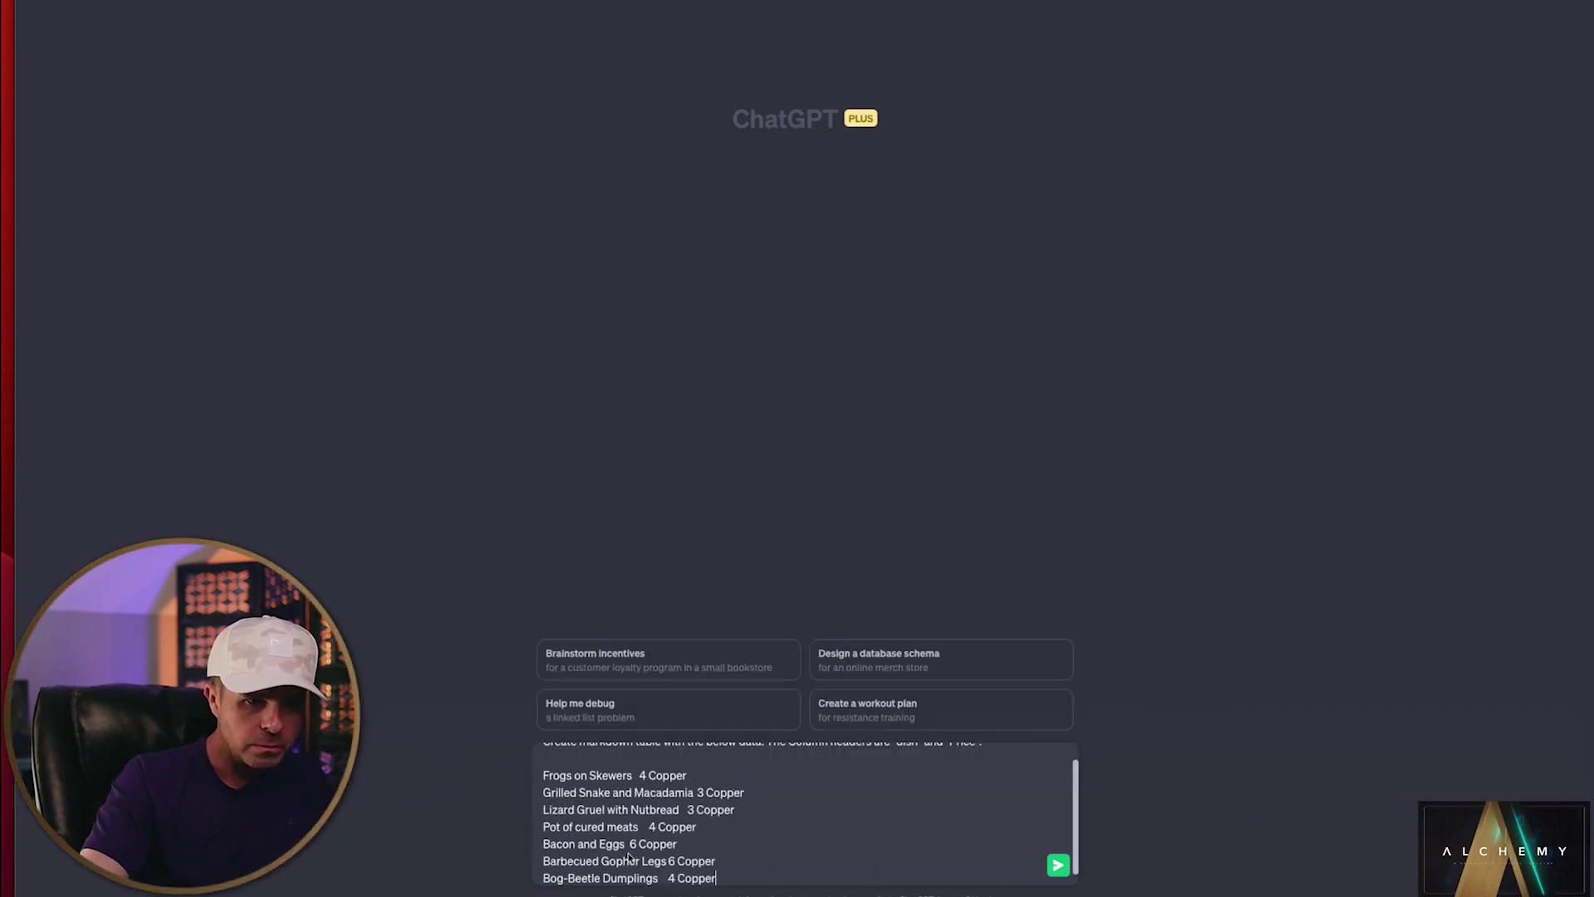
click(1057, 865)
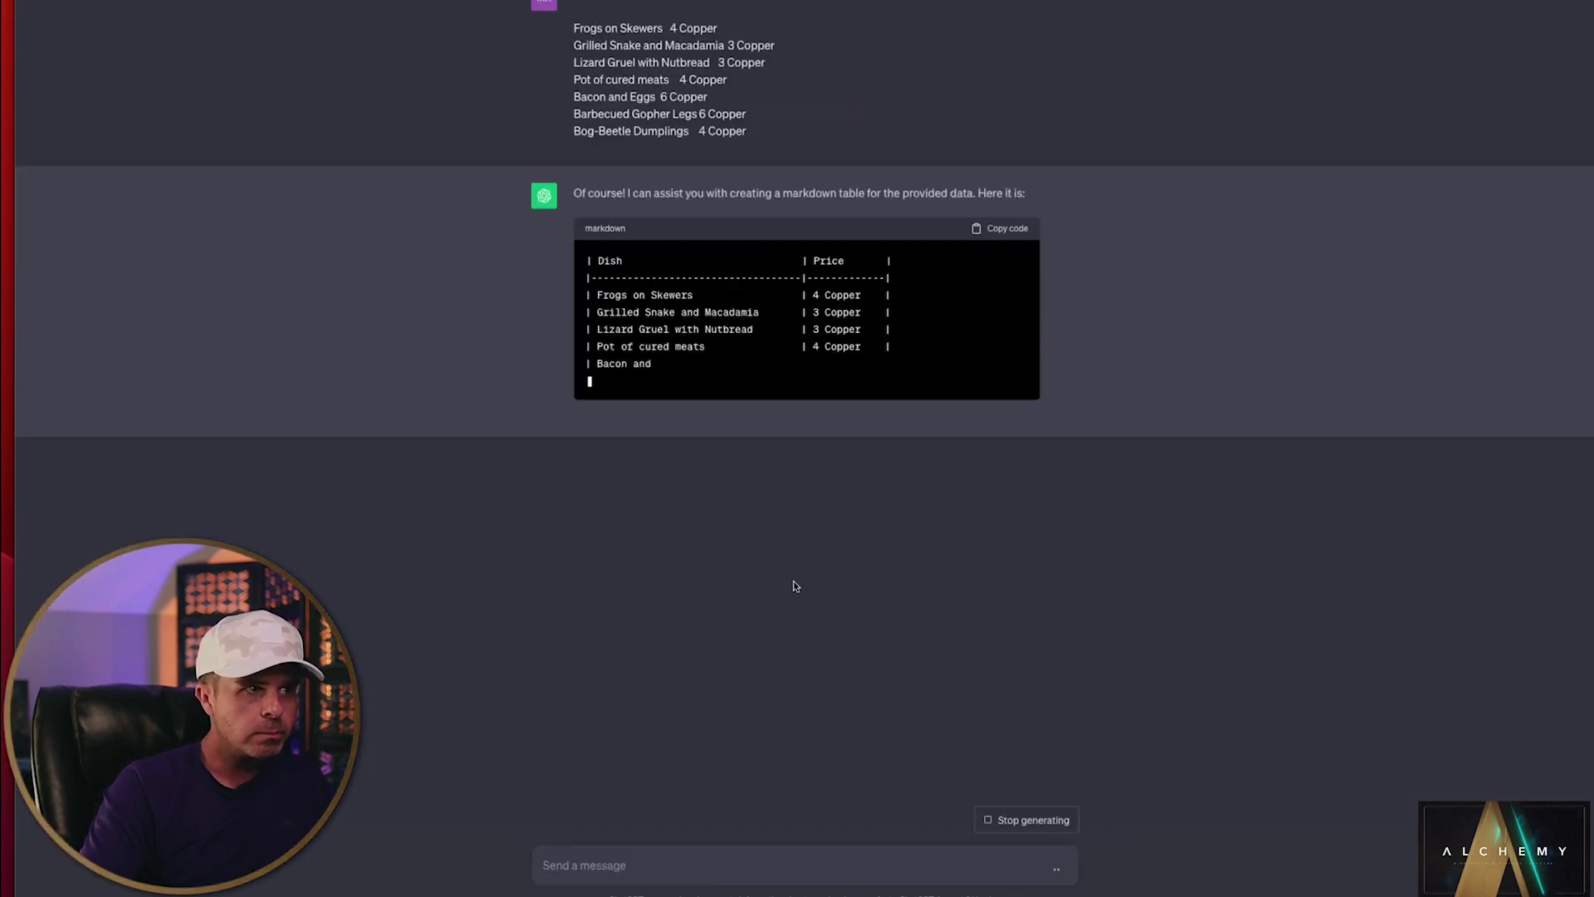
Step: Copy the generated Markdown table and paste it over the sample Dish/Cost table in The Minotaur and Butcher's description in Alchemy
click(897, 405)
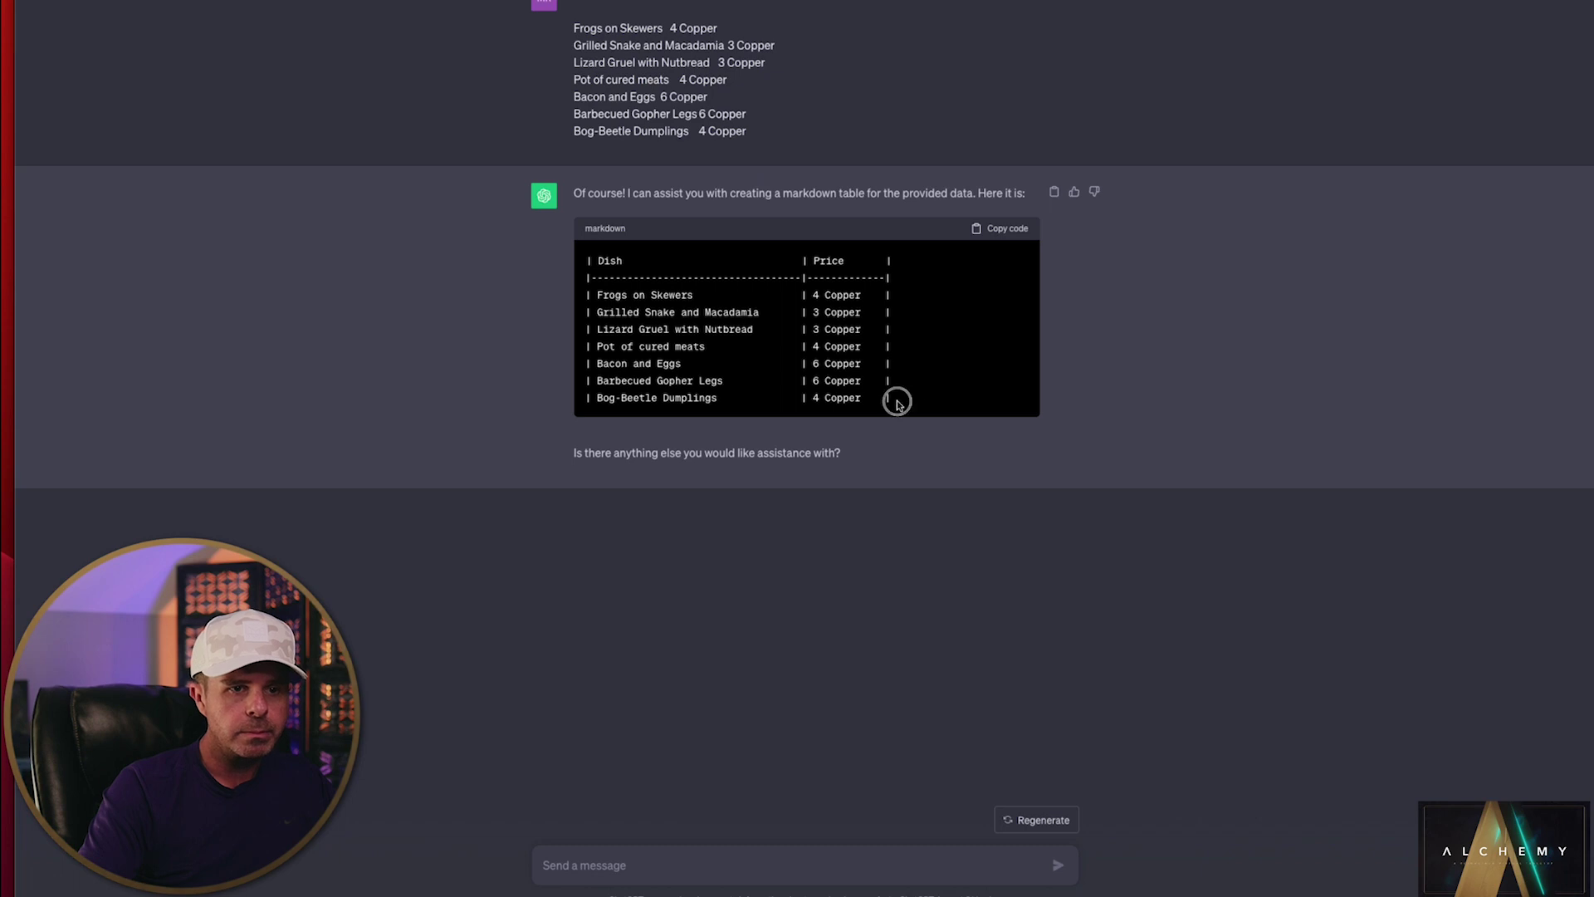
drag(896, 404, 587, 266)
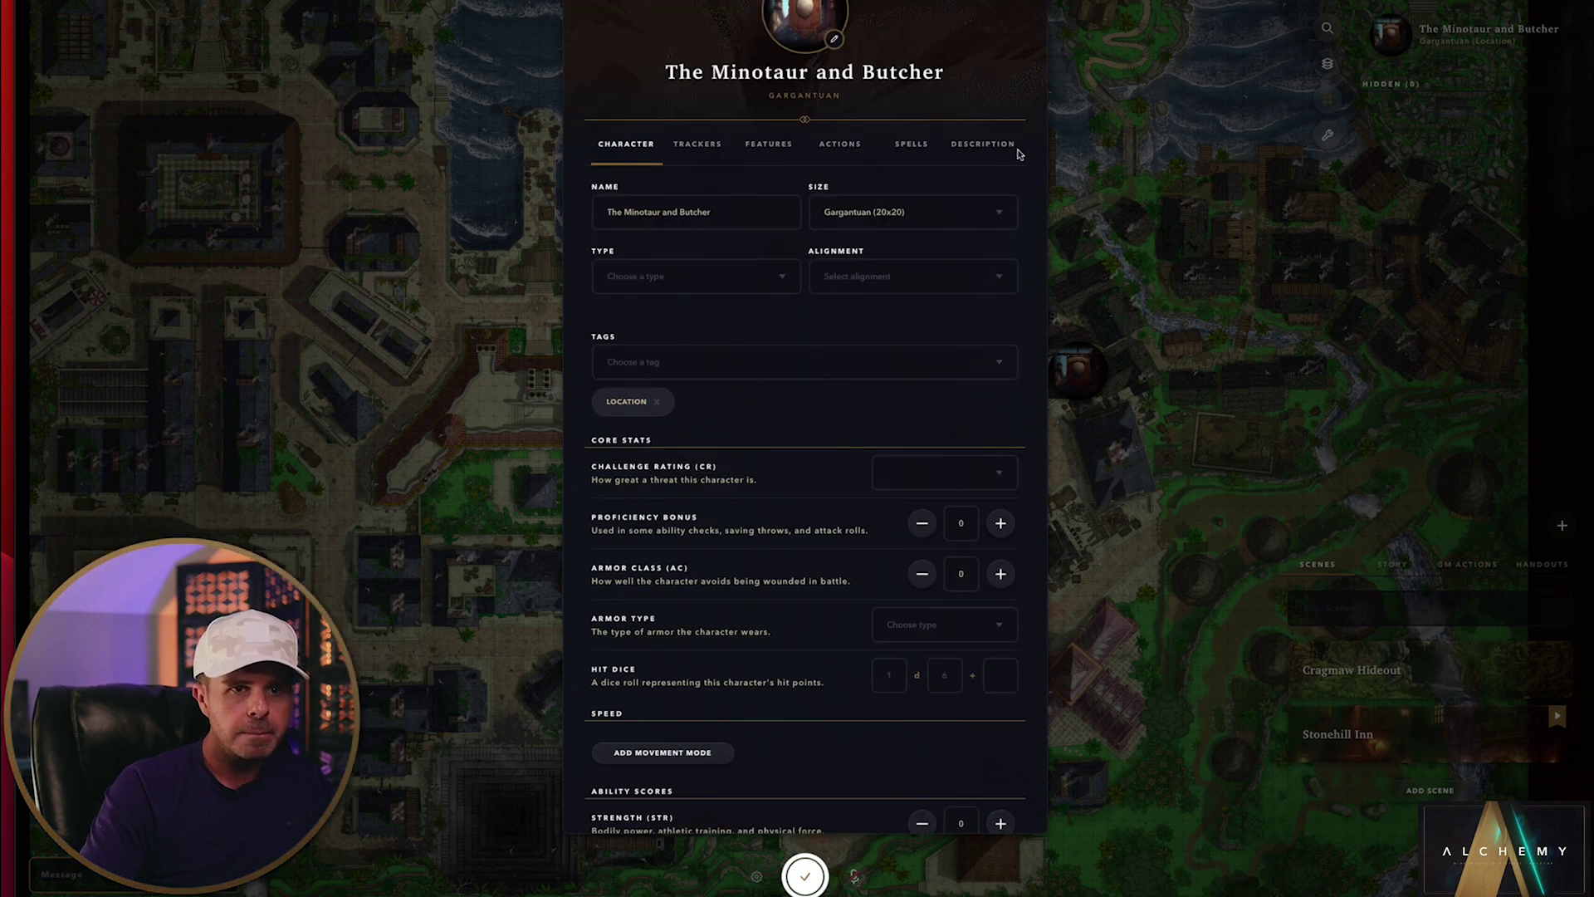
click(1015, 150)
scroll(732, 622, down, 5)
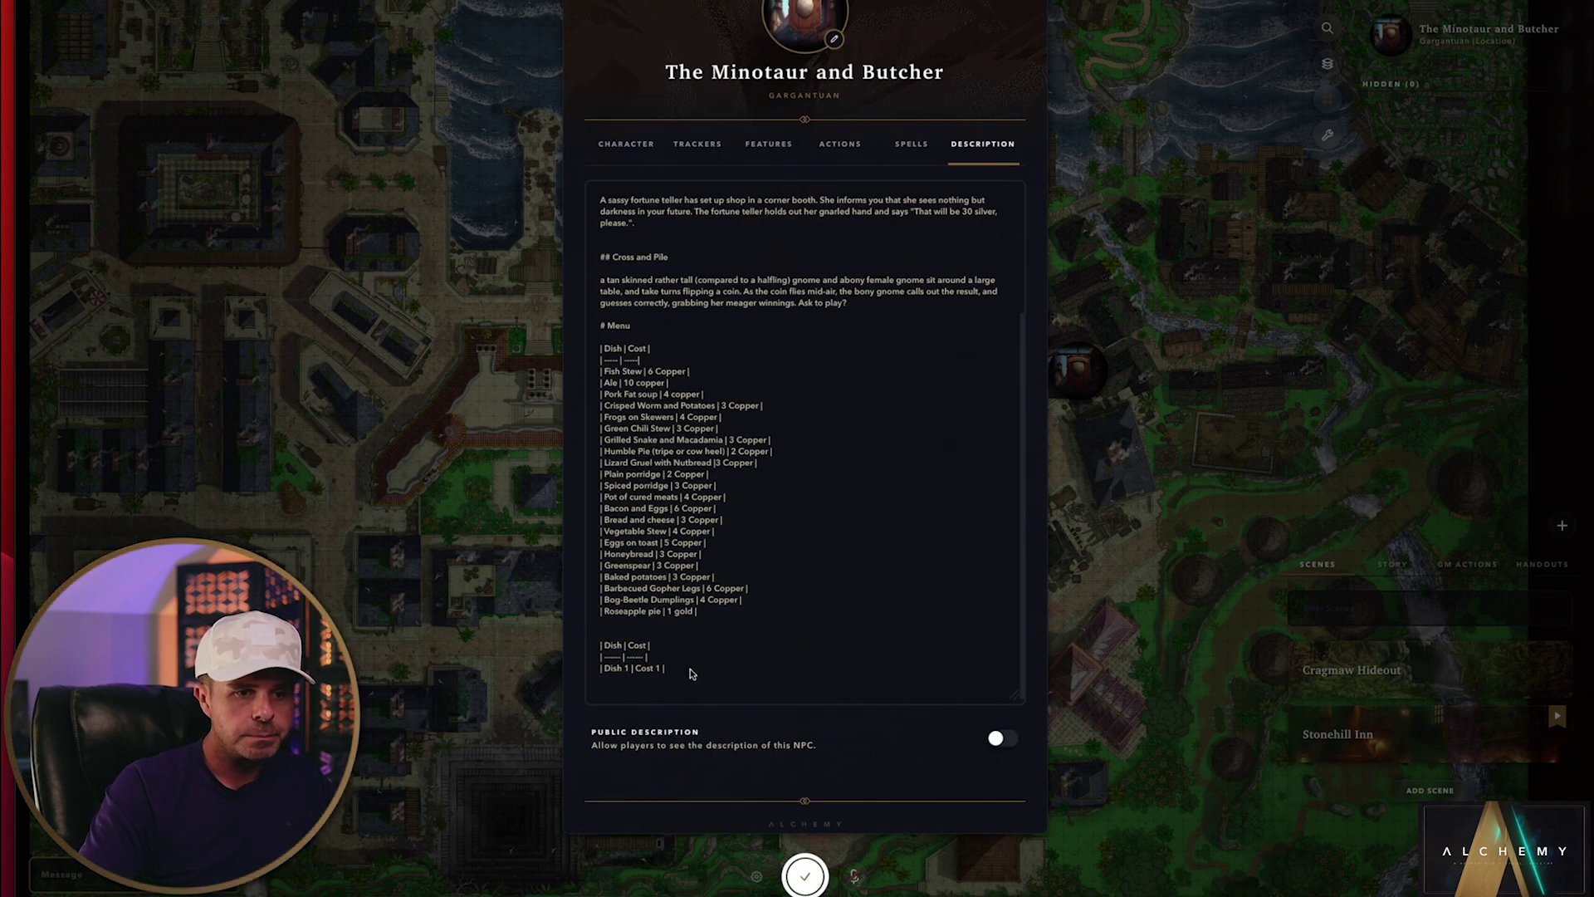
drag(689, 674, 595, 651)
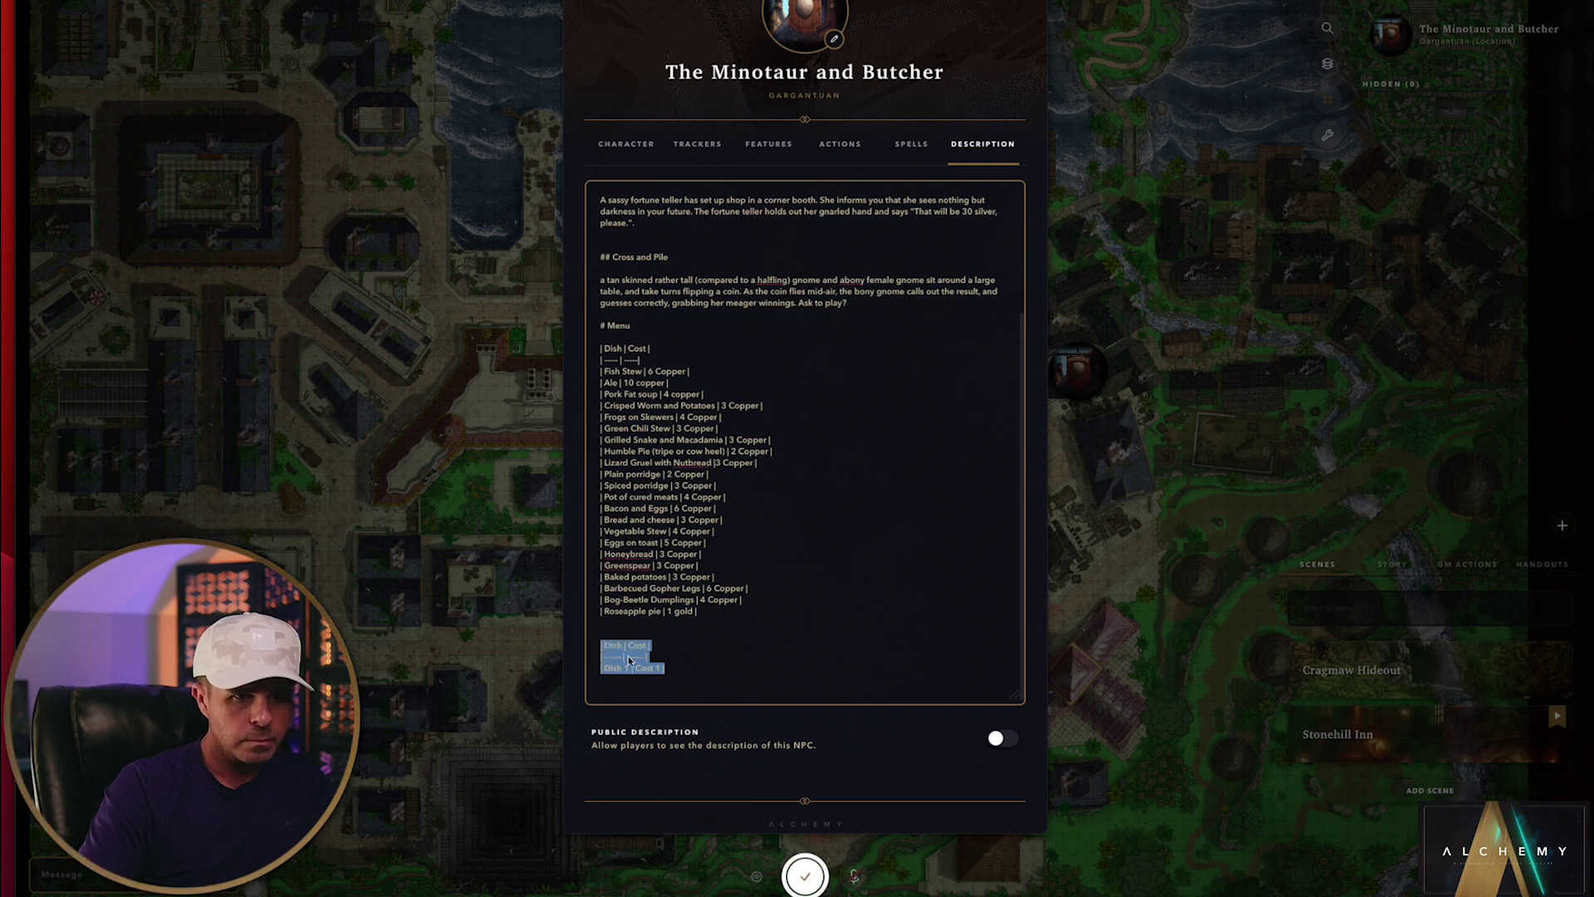
key(ctrl+v)
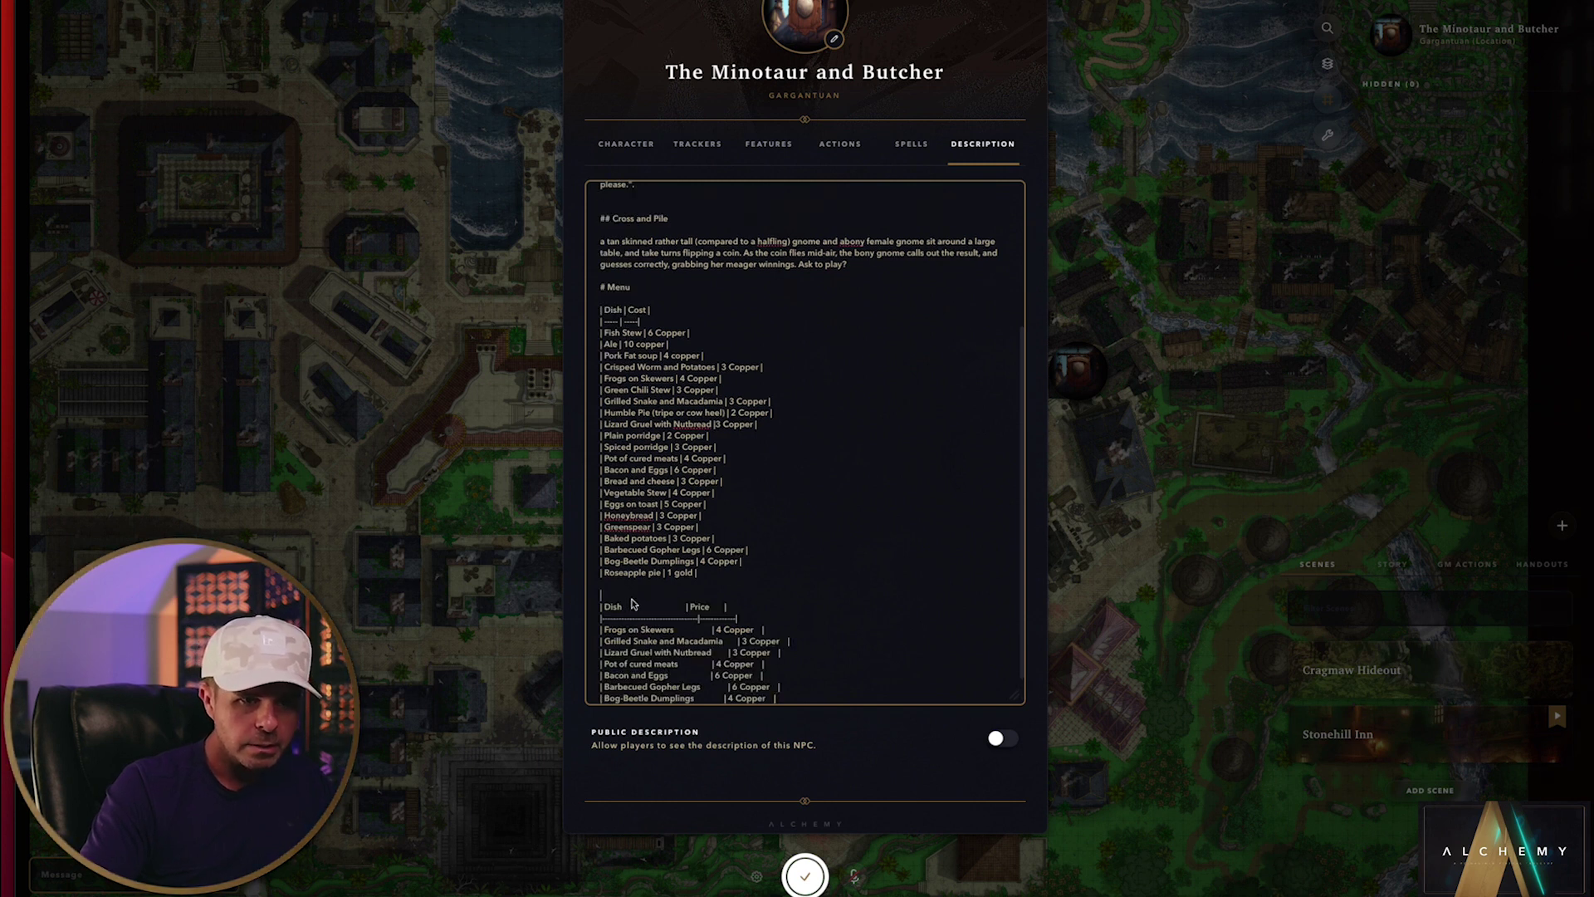
Step: Add the heading "# Secret Menu" above the pasted Dish and Price table, separated from the first menu
scroll(632, 603, down, 1)
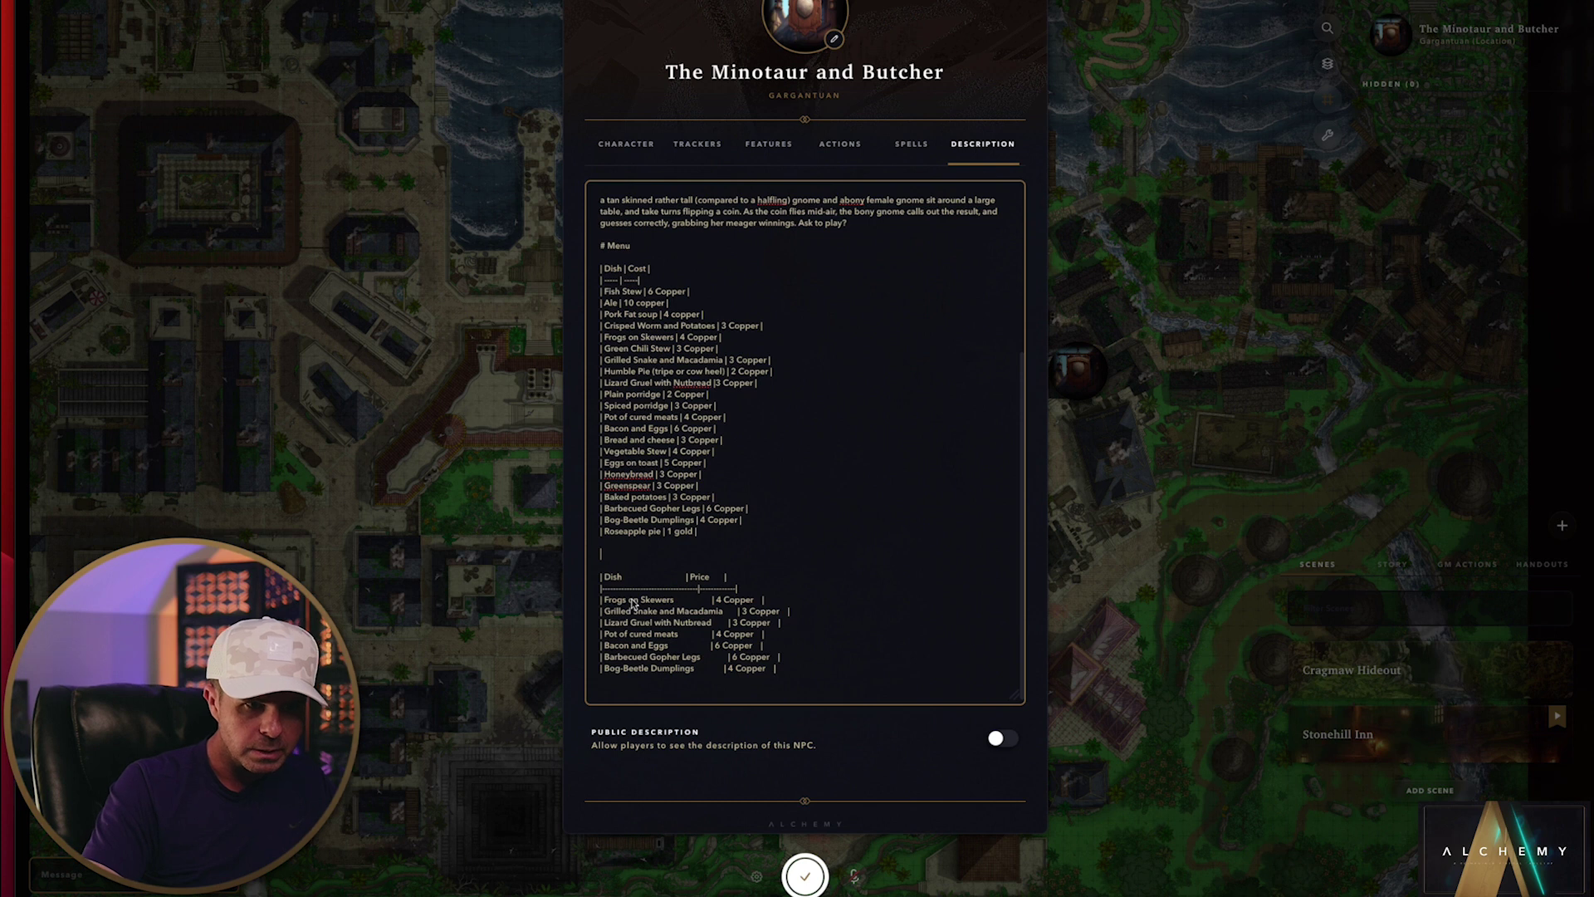
key(Return)
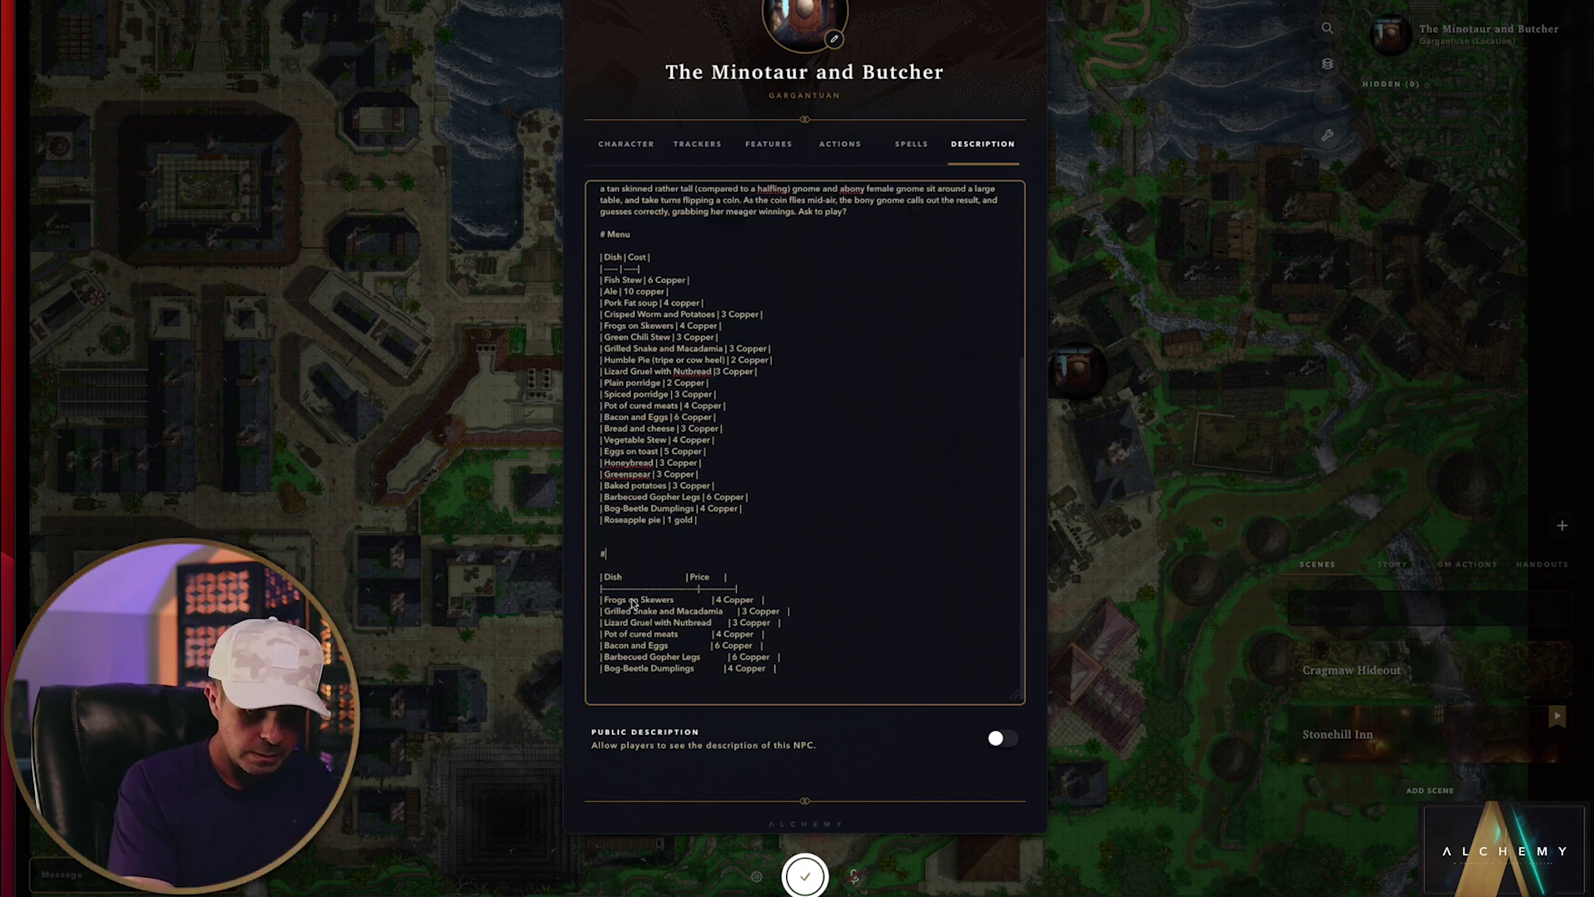
text(# Secre)
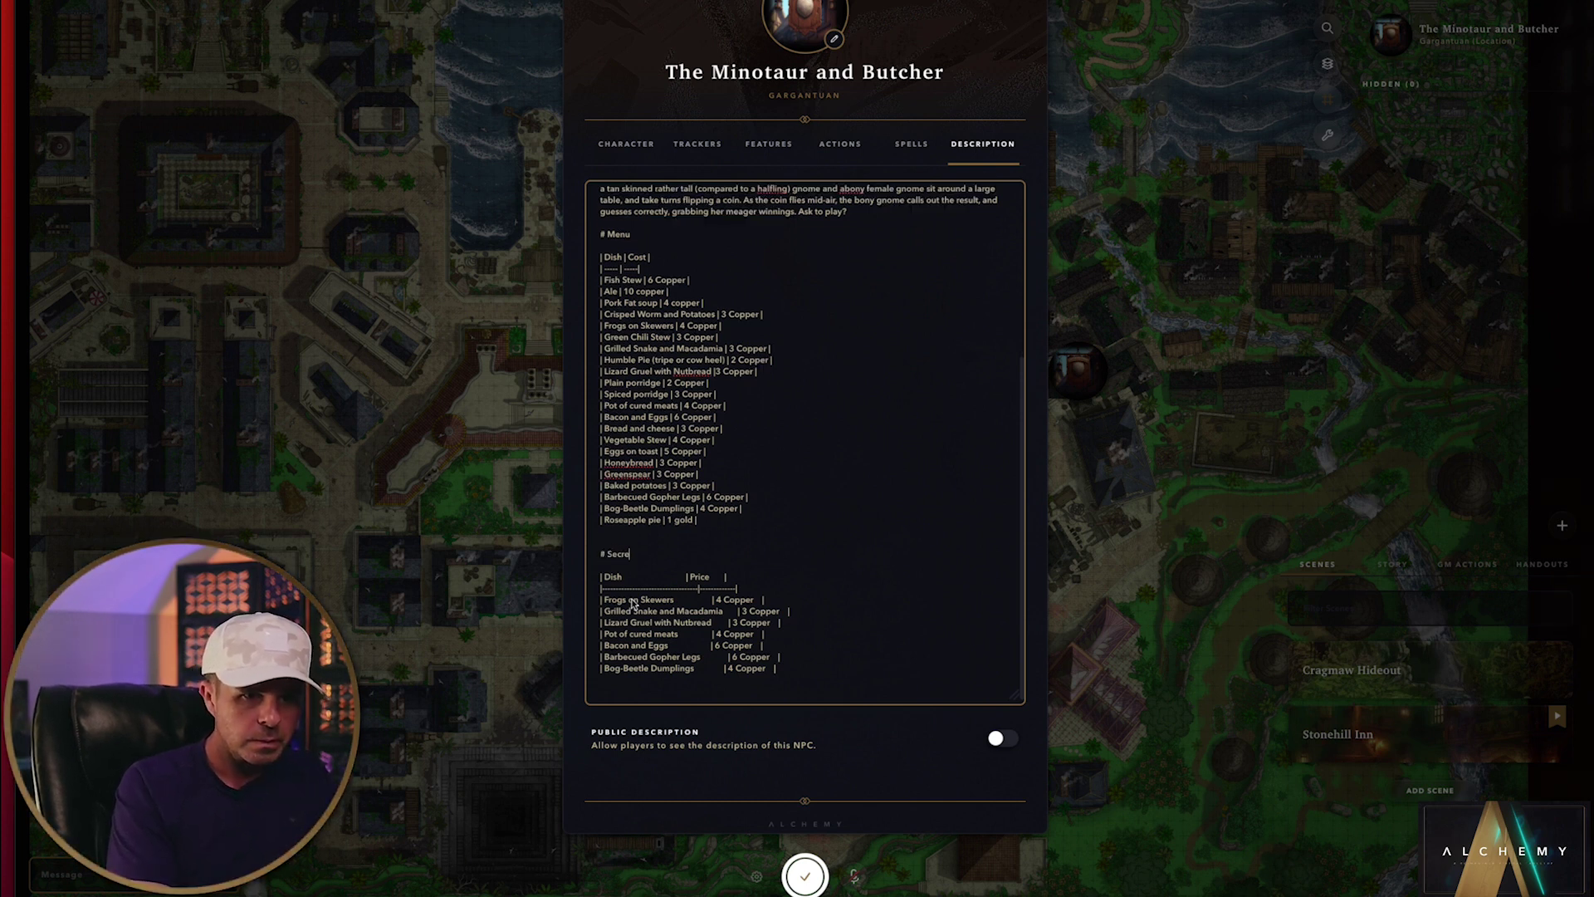
text(t Menu)
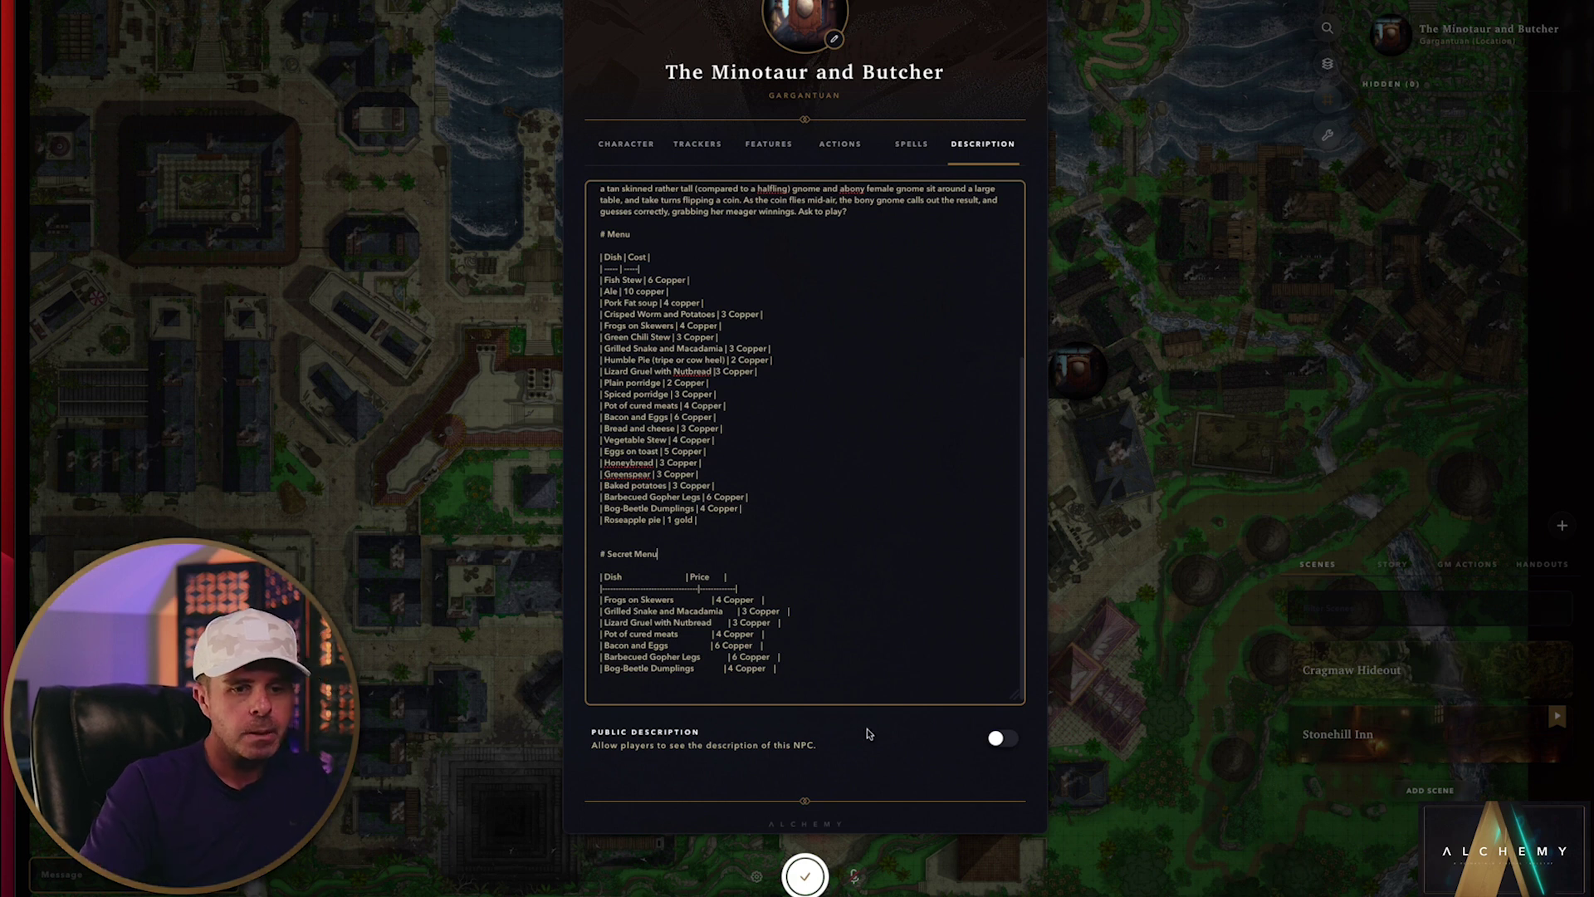
Step: Leave edit mode, review the rendered Secret Menu table in the description, and close the tavern's sheet
click(805, 876)
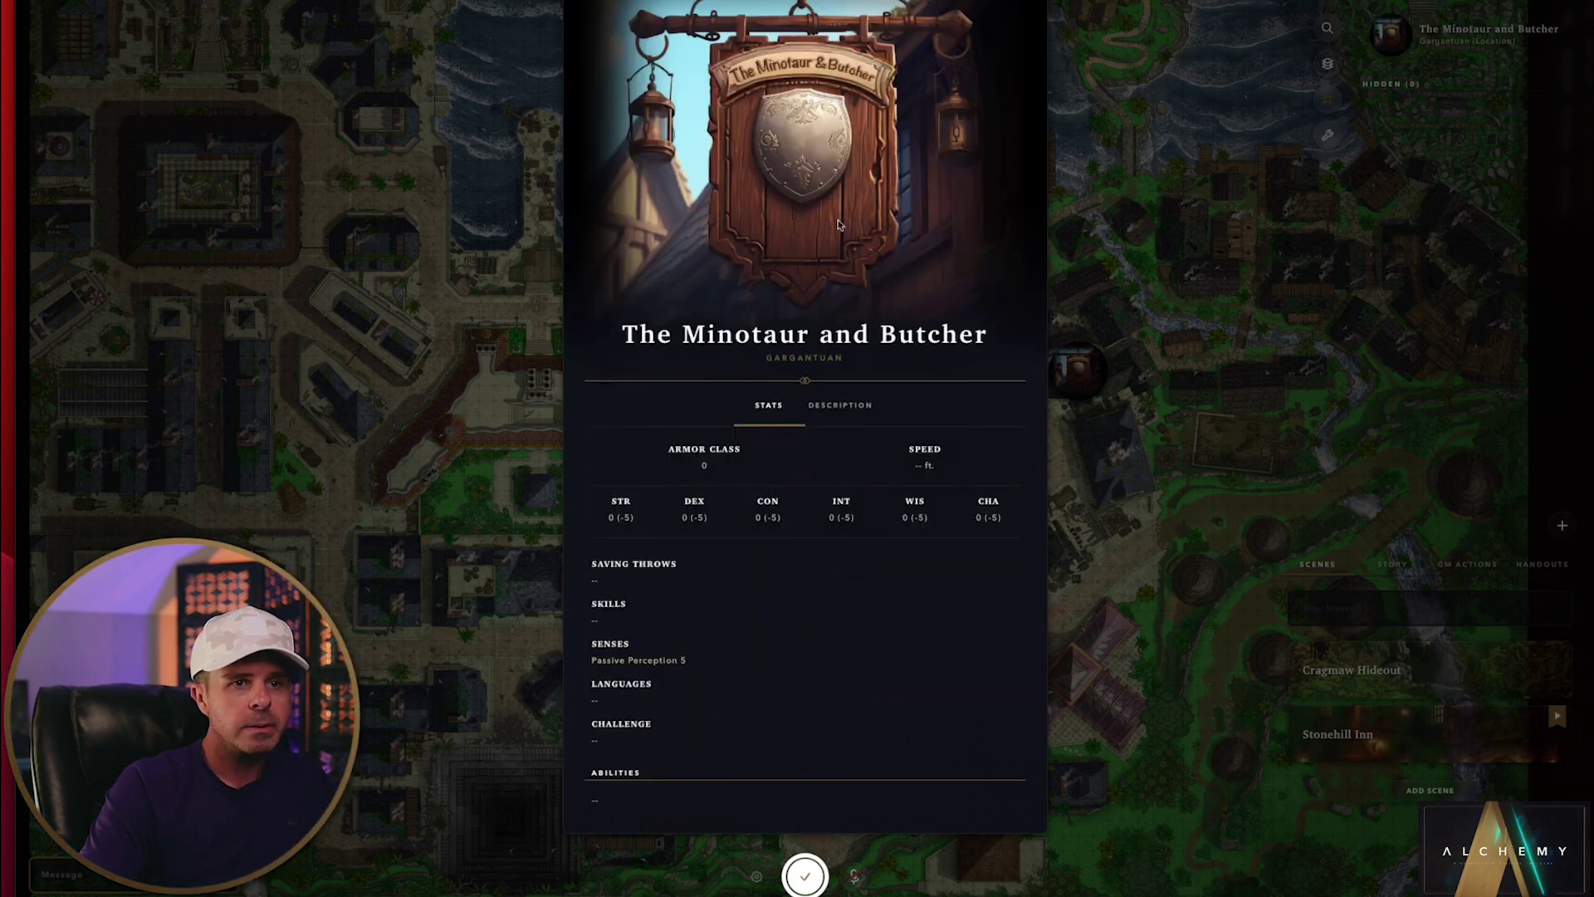
click(840, 405)
scroll(781, 490, down, 10)
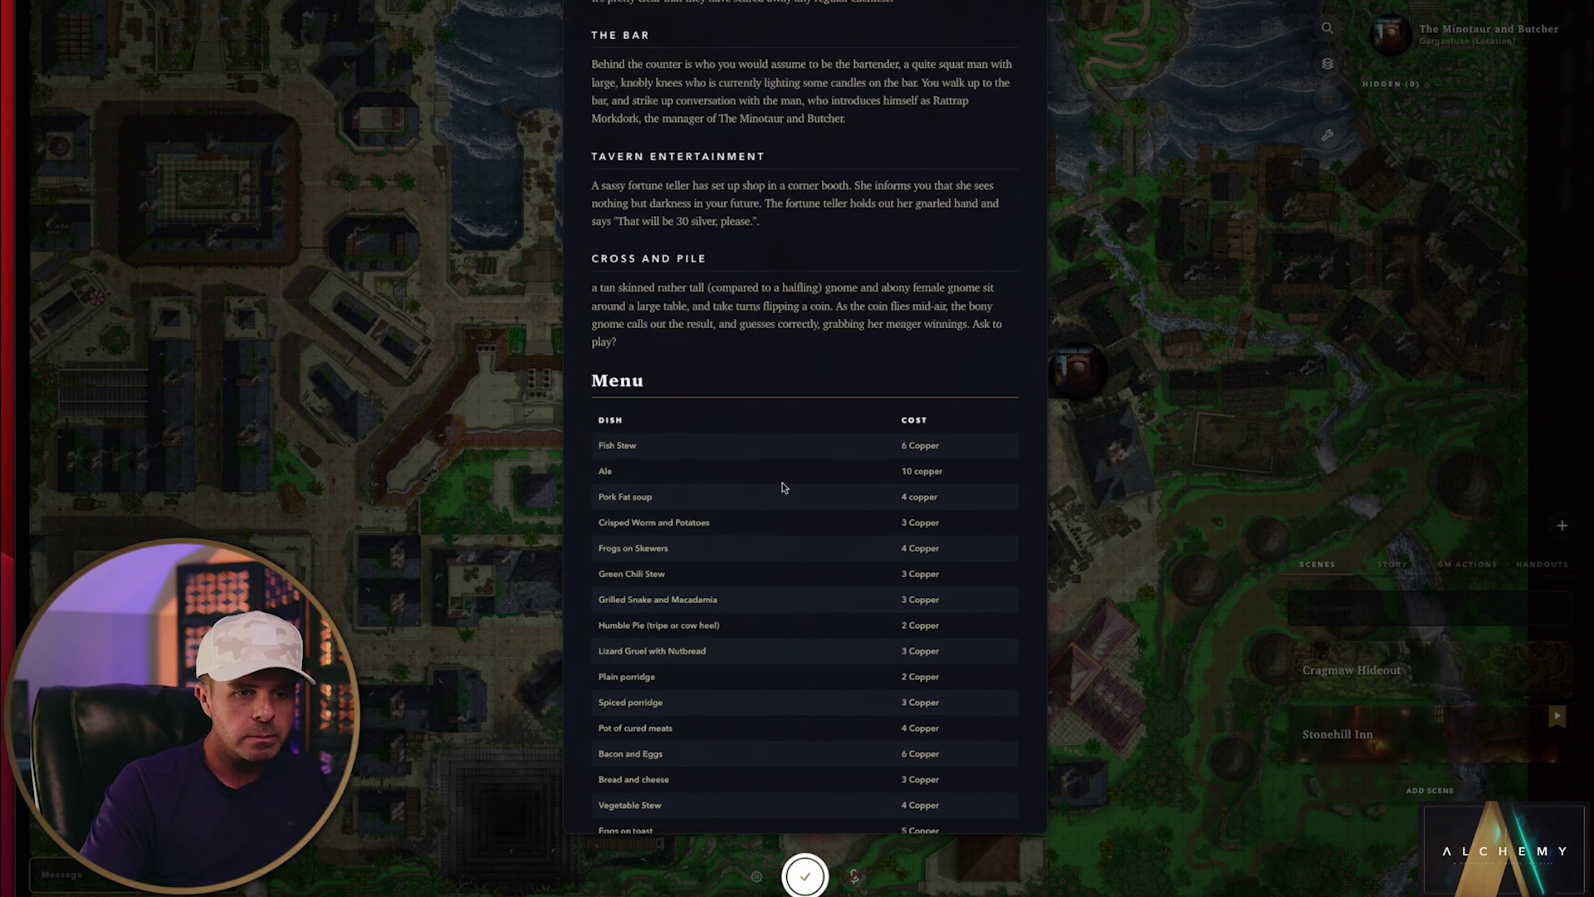
scroll(741, 389, down, 2)
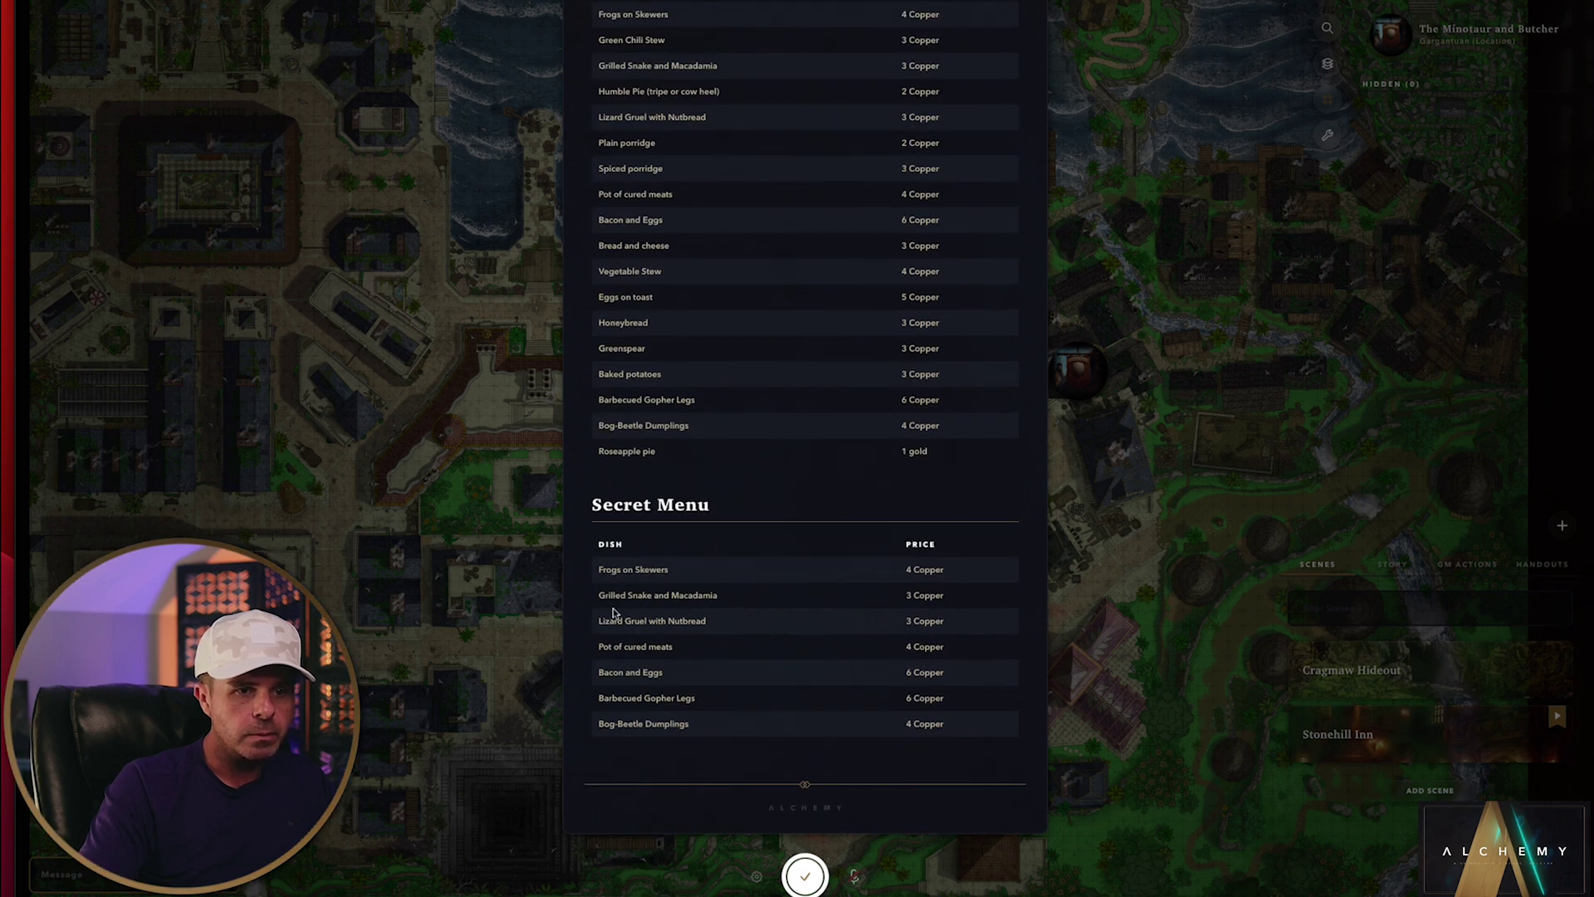
drag(624, 573, 897, 686)
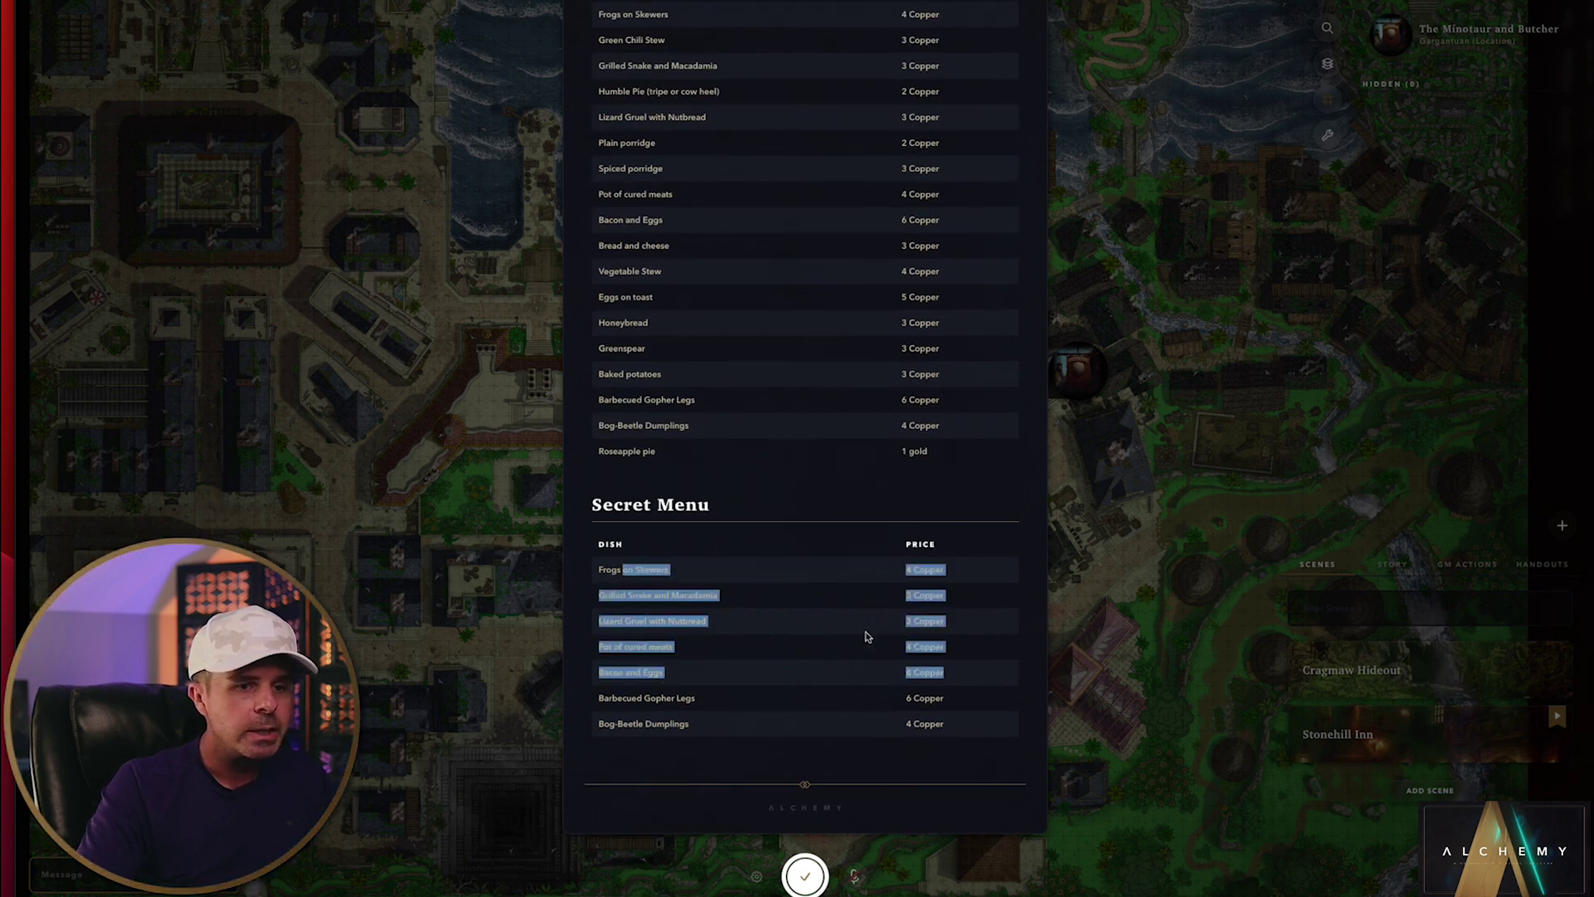
click(1047, 371)
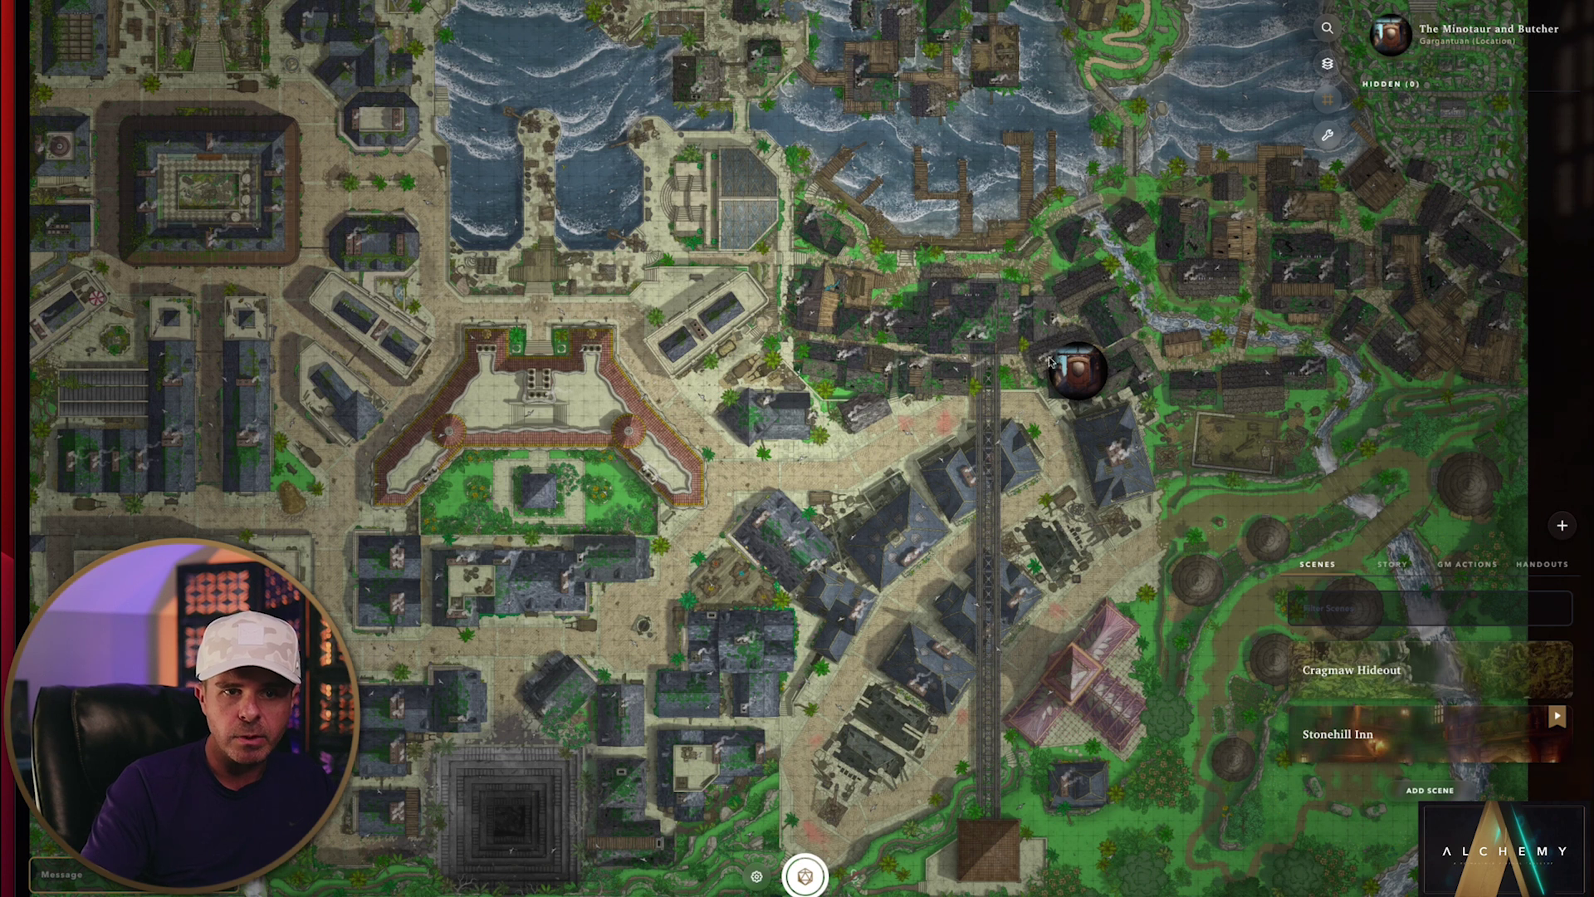